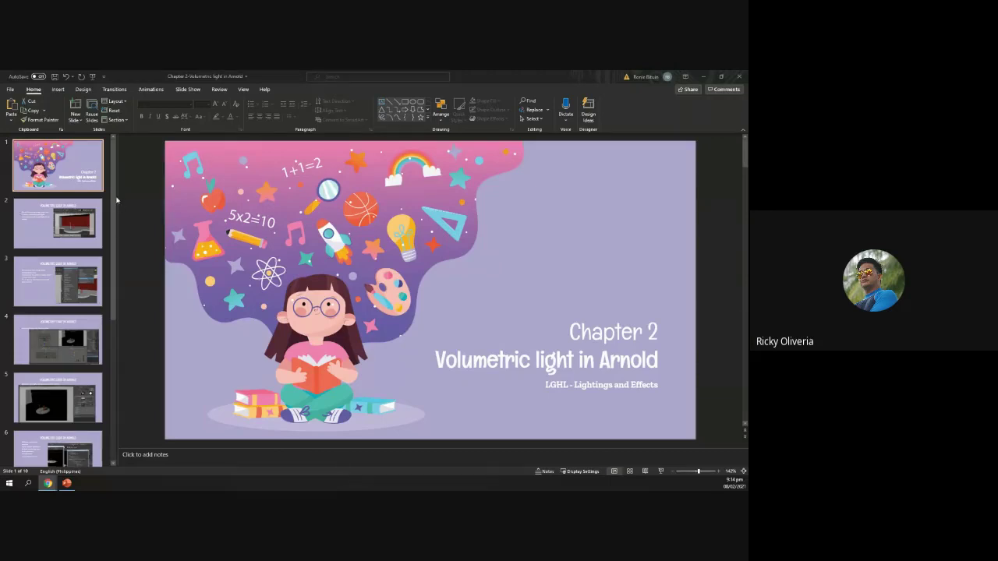
- Collapse PowerPoint's slide thumbnail pane to a narrow column of slide numbers
left_click(116, 196)
left_click_drag(116, 196, 29, 168)
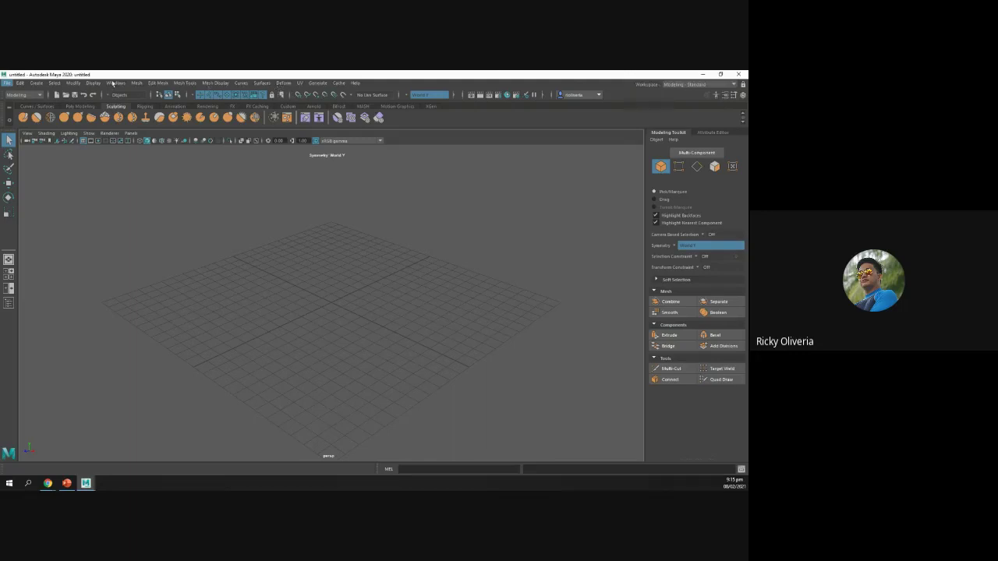
- Switch Maya to the Maya Classic workspace from Windows > Workspaces
left_click(115, 83)
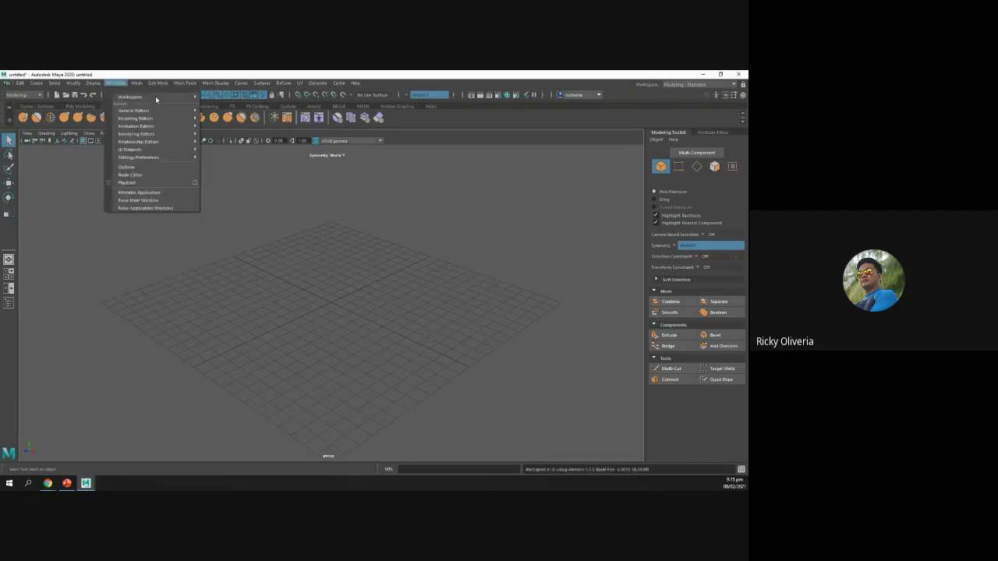
mouse_move(156, 96)
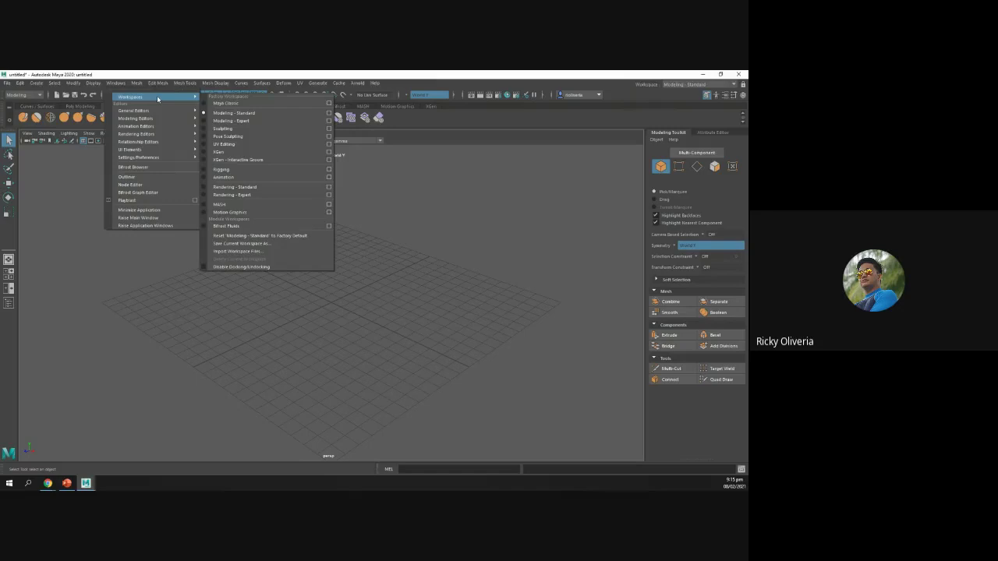
left_click(234, 103)
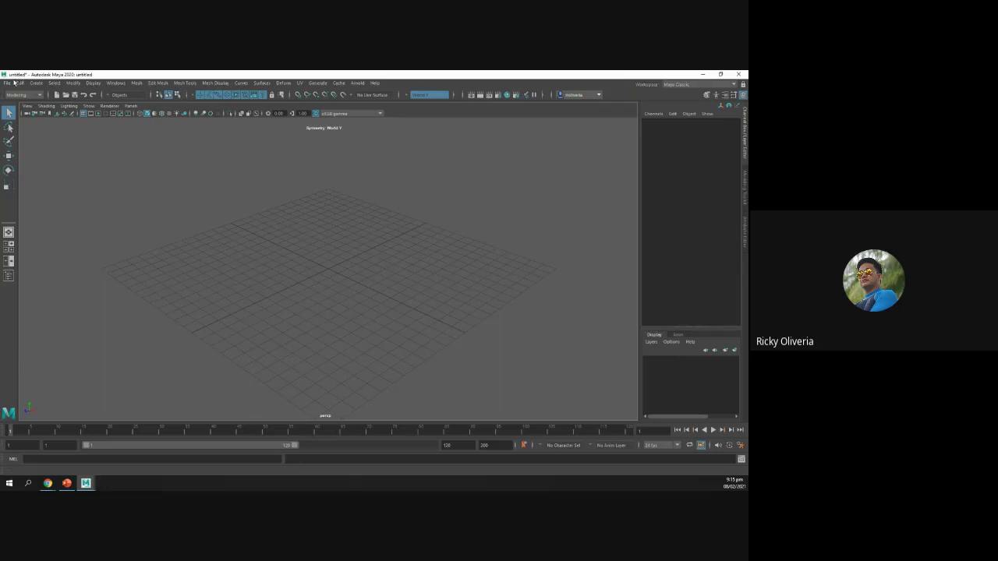
- Set the Maya project to the Reference Files folder
left_click(9, 82)
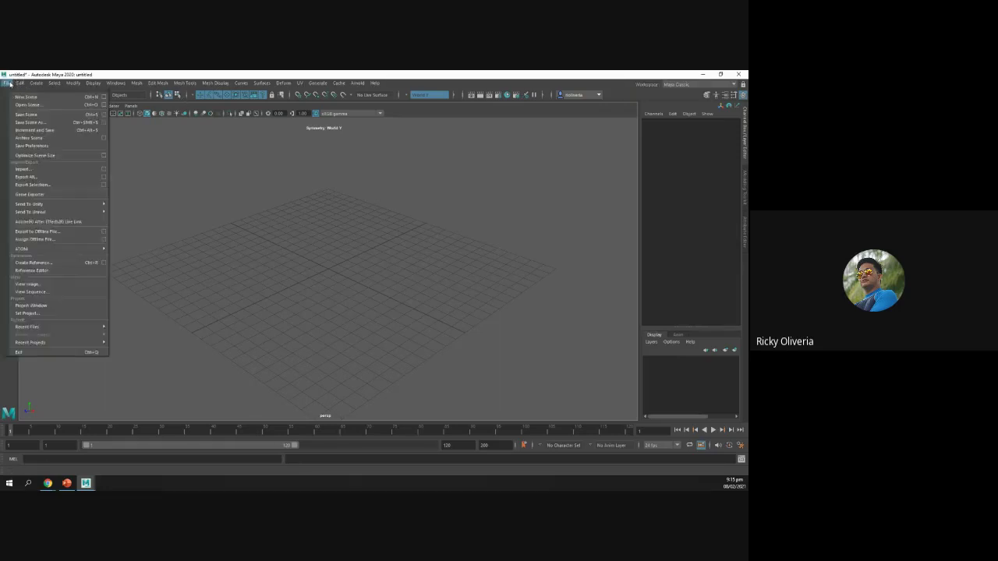
left_click(41, 314)
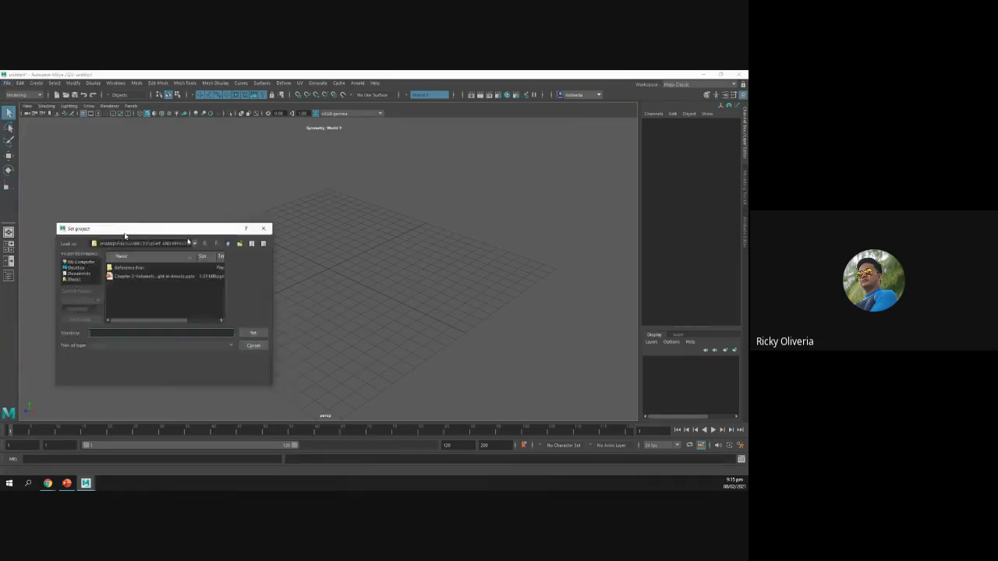
left_click_drag(124, 228, 198, 211)
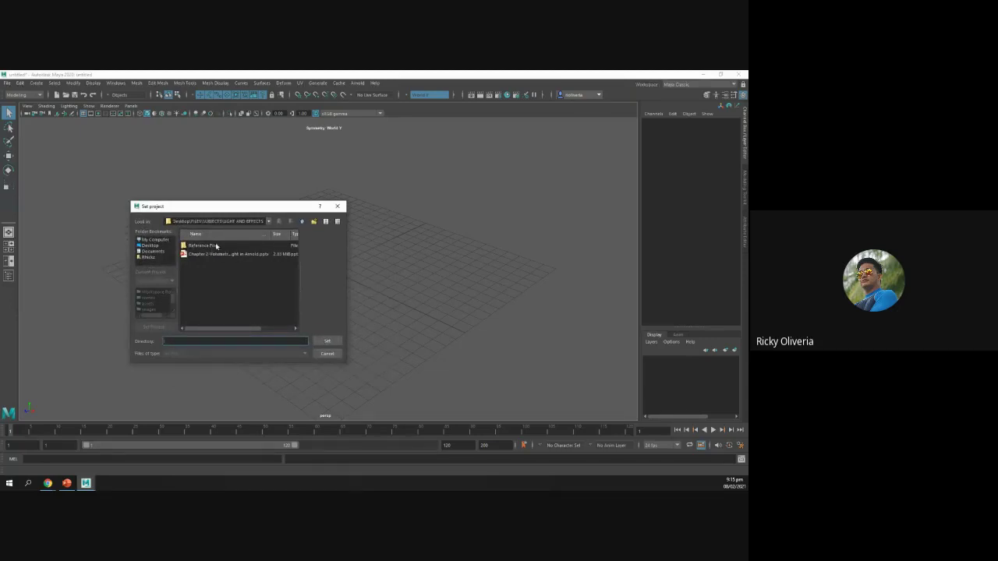
left_click(275, 245)
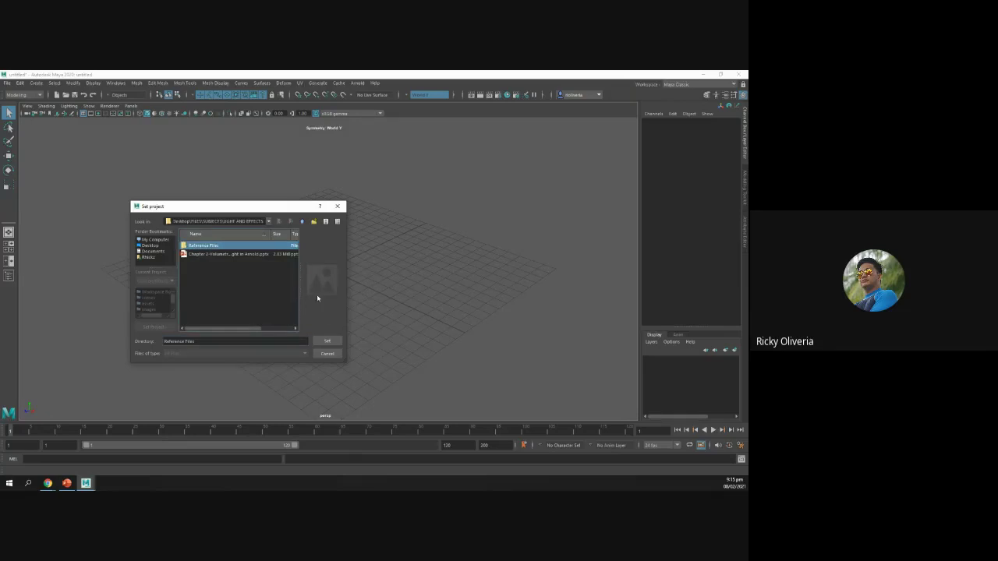
left_click(332, 341)
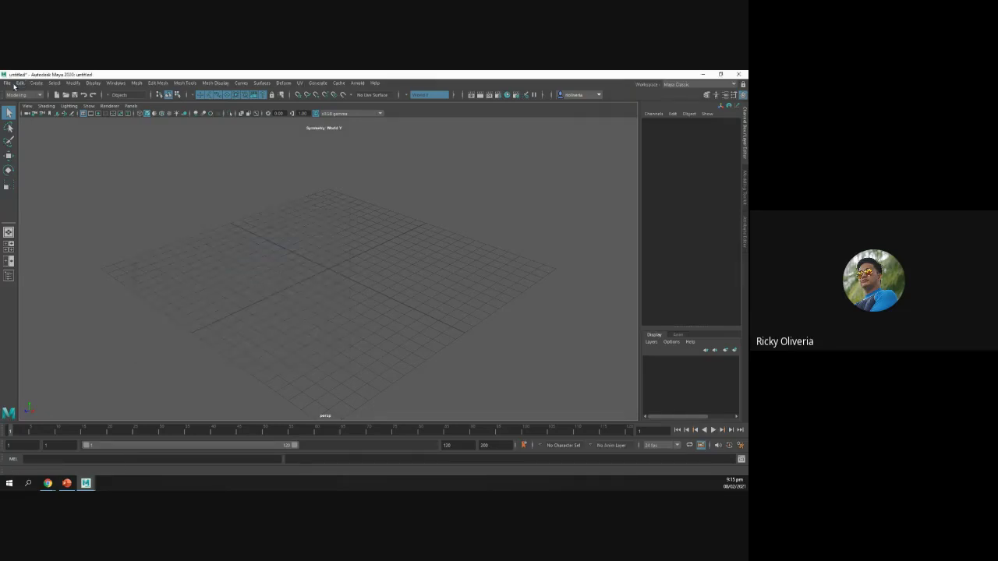
- Start a new empty scene and bring PowerPoint back to the front
left_click(6, 83)
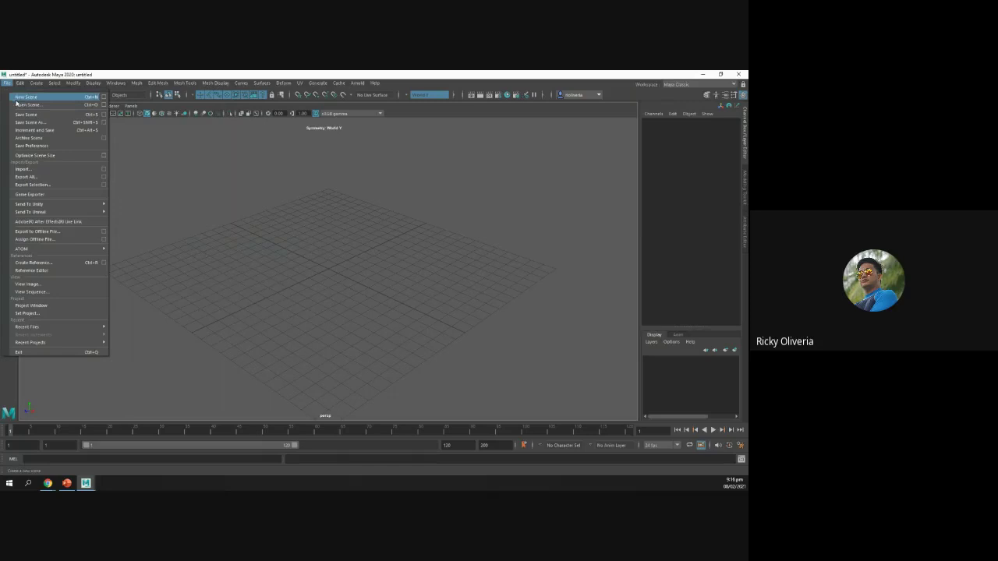
left_click(26, 97)
left_click(215, 82)
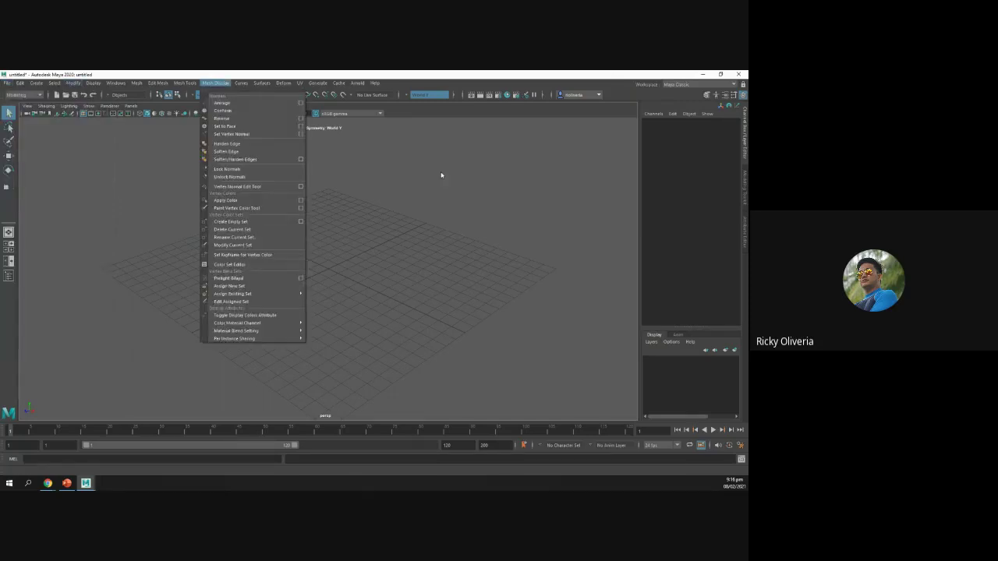
left_click(67, 483)
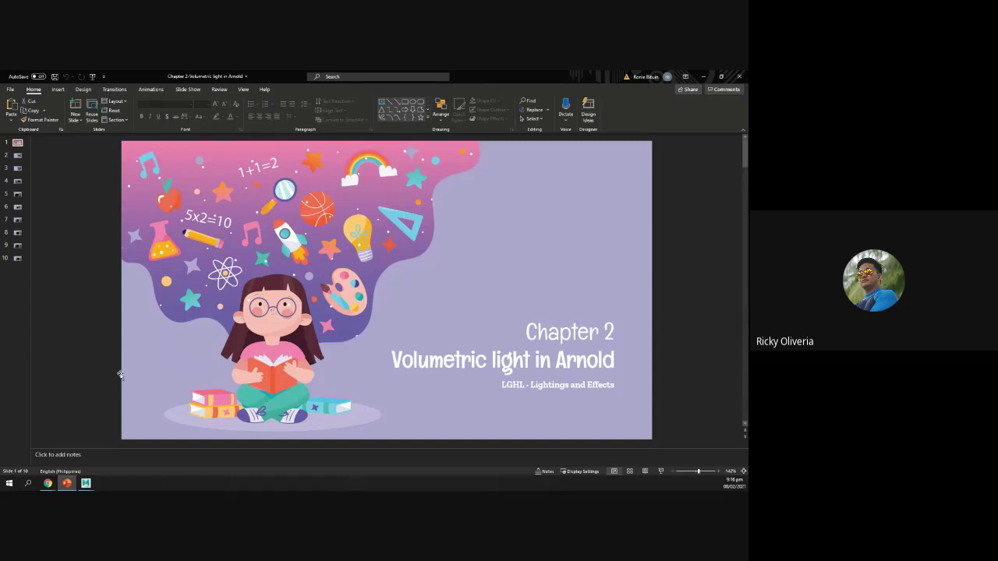
- Show slide 2, Volumetric Light in Arnold, then bring the untitled Maya scene forward
mouse_move(86, 482)
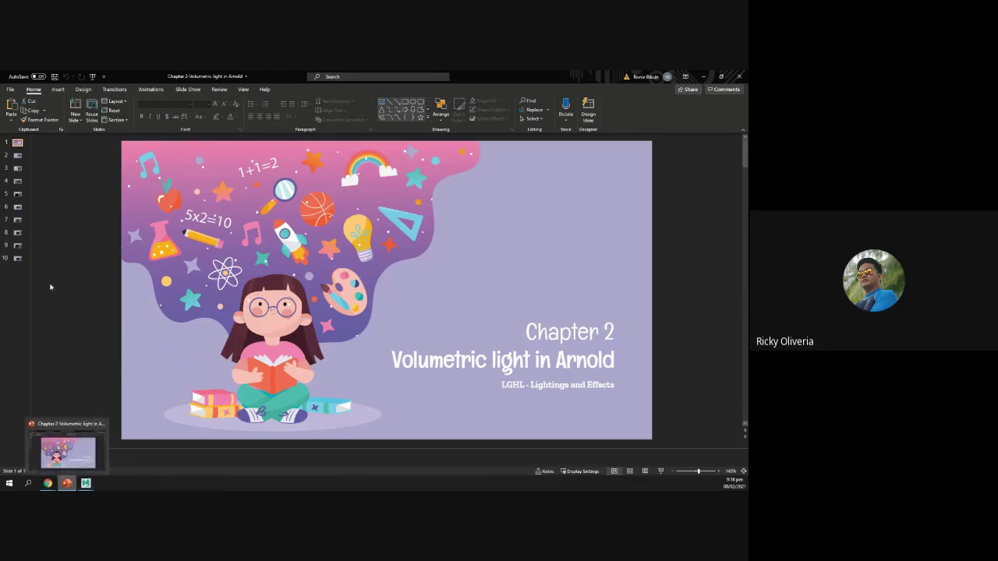
left_click(18, 155)
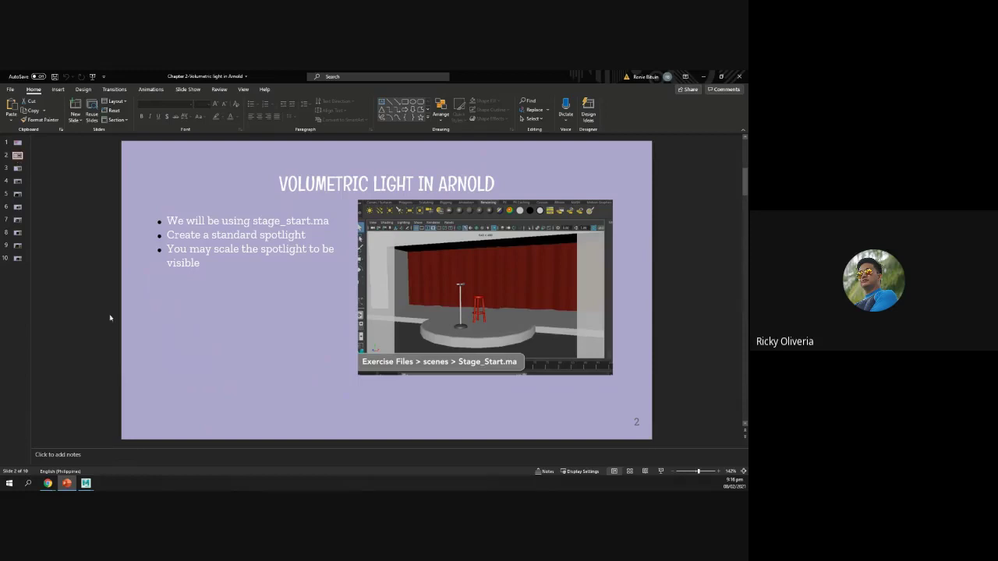
left_click(86, 484)
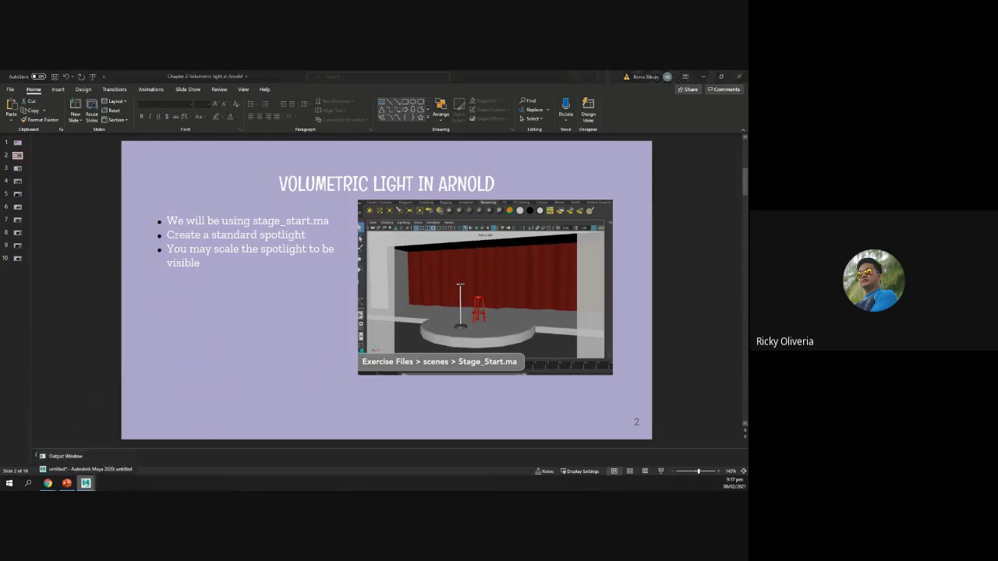
left_click(103, 468)
left_click(7, 83)
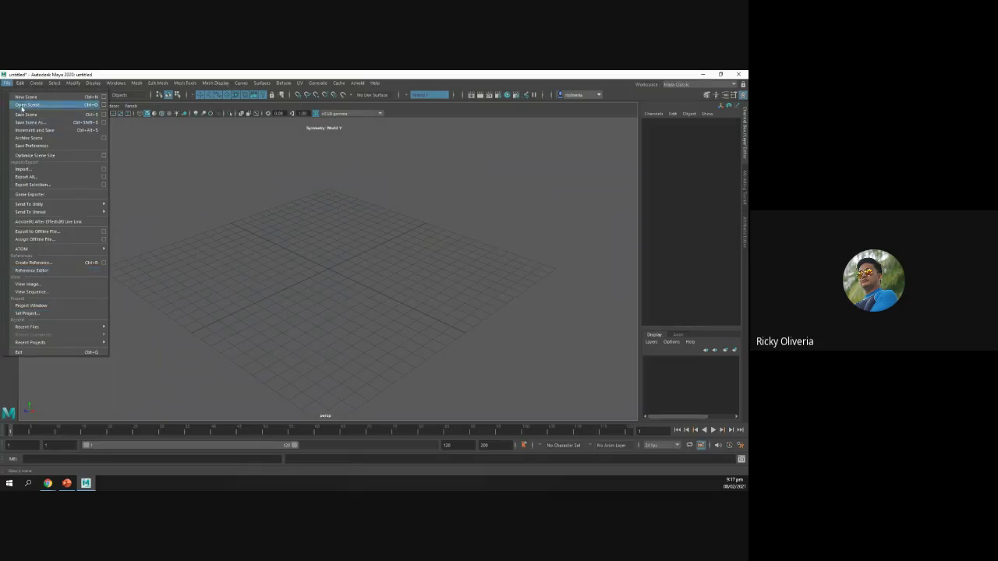
- Open Stage_Start.ma without saving the untitled scene
left_click(204, 188)
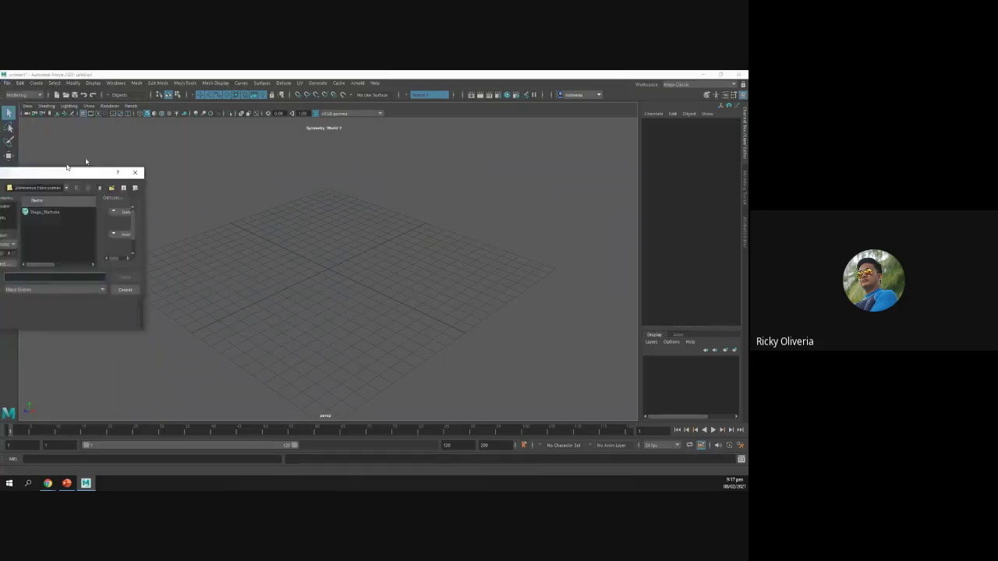
left_click_drag(46, 166, 258, 154)
left_click(261, 195)
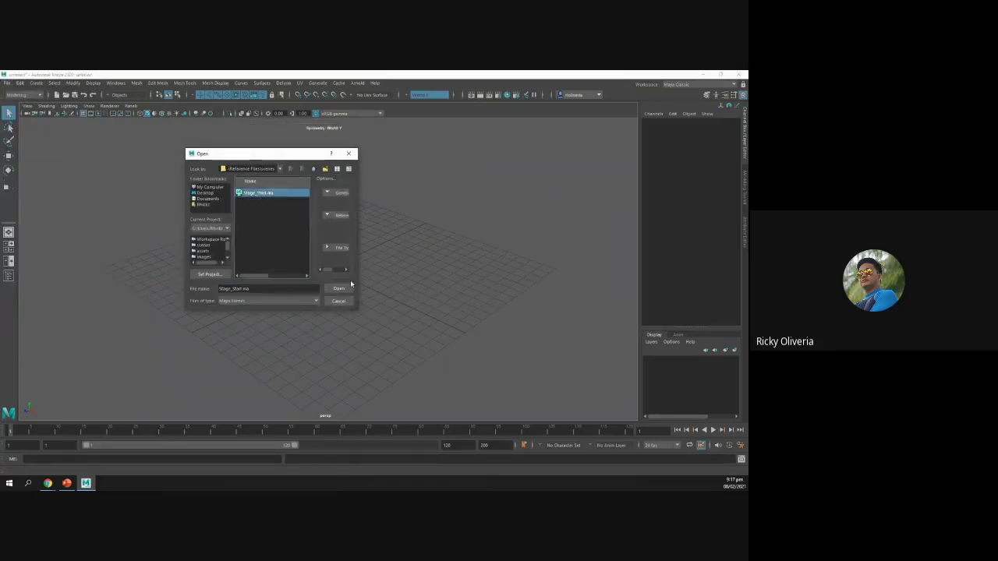
left_click(350, 287)
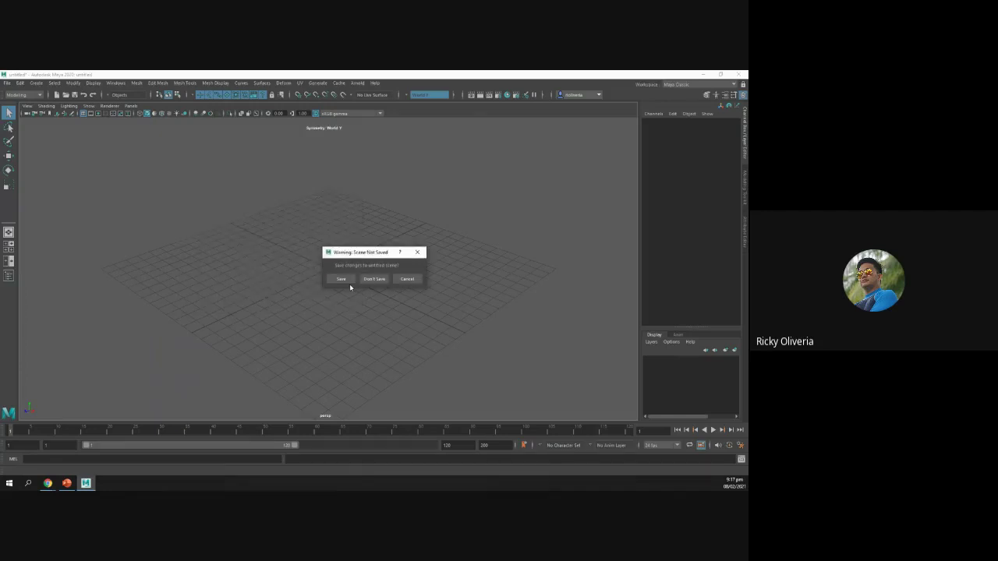
left_click(374, 278)
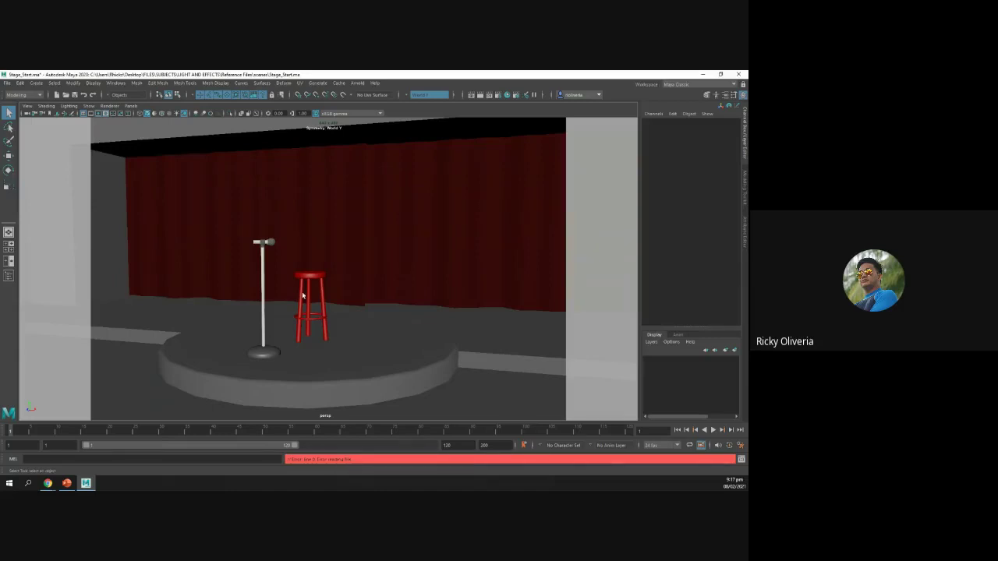
- Inspect the stage by orbiting, panning, toggling four-view, and selecting the stage and StageWall
left_click_drag(301, 268, 289, 280, "alt")
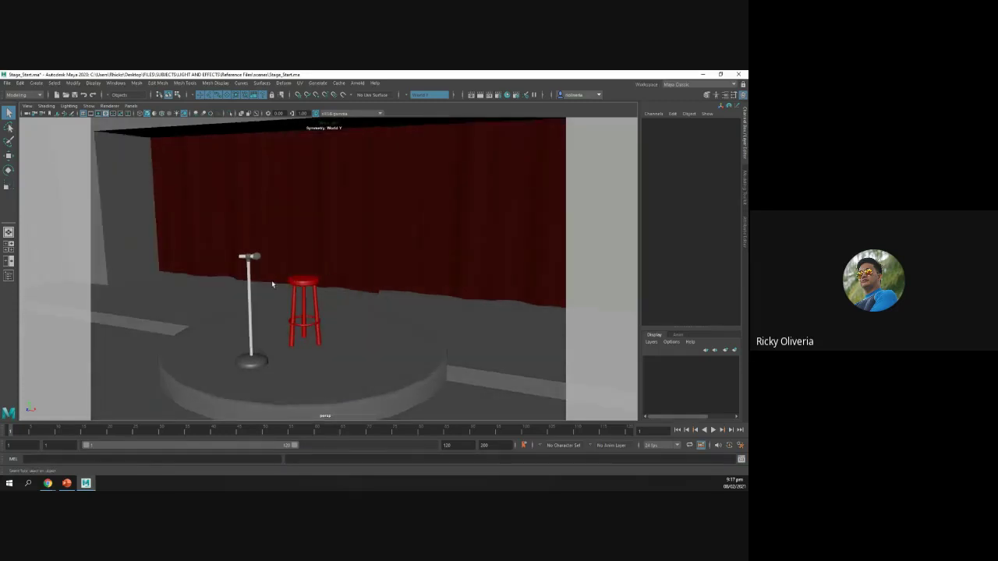
middle_click_drag(270, 286, 254, 265, "alt")
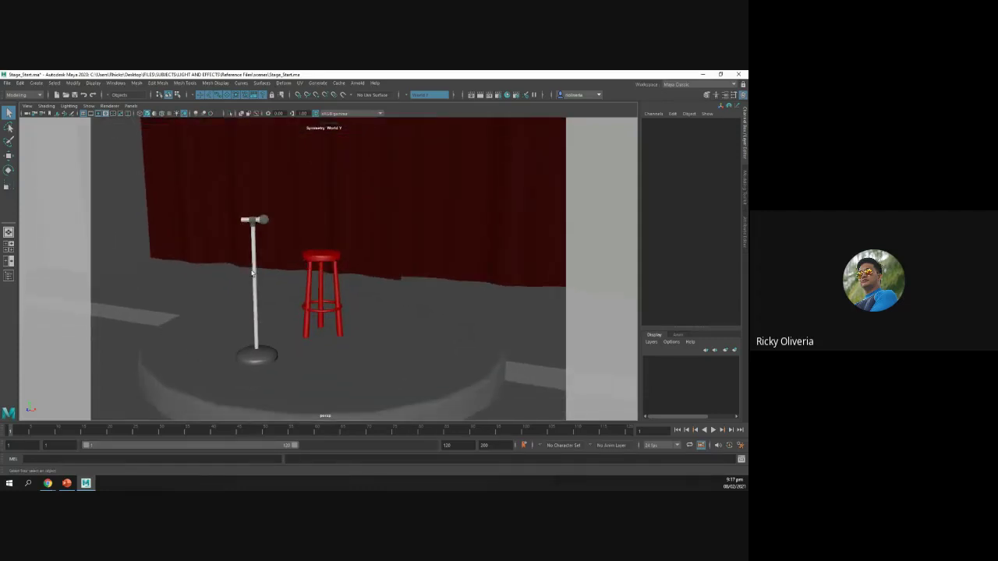
key("space")
key("space")
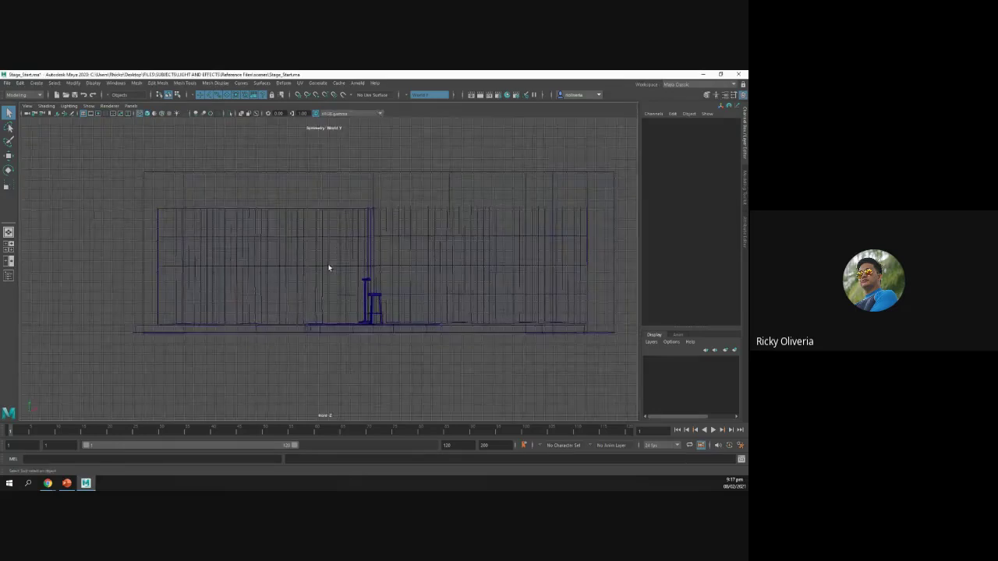
key("space")
key("space")
key("space")
key("space")
key("space")
left_click(456, 235)
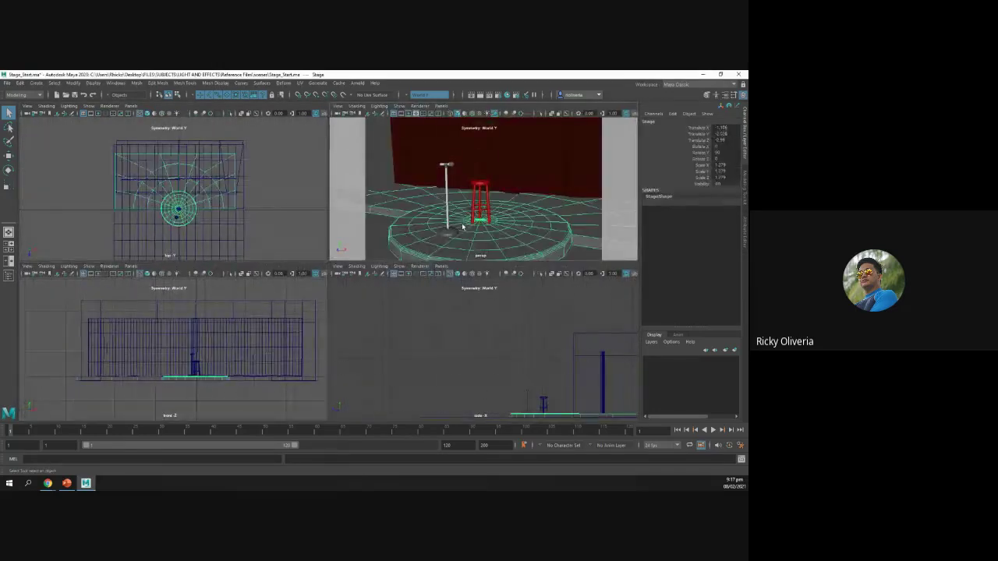
key("space")
left_click(61, 238)
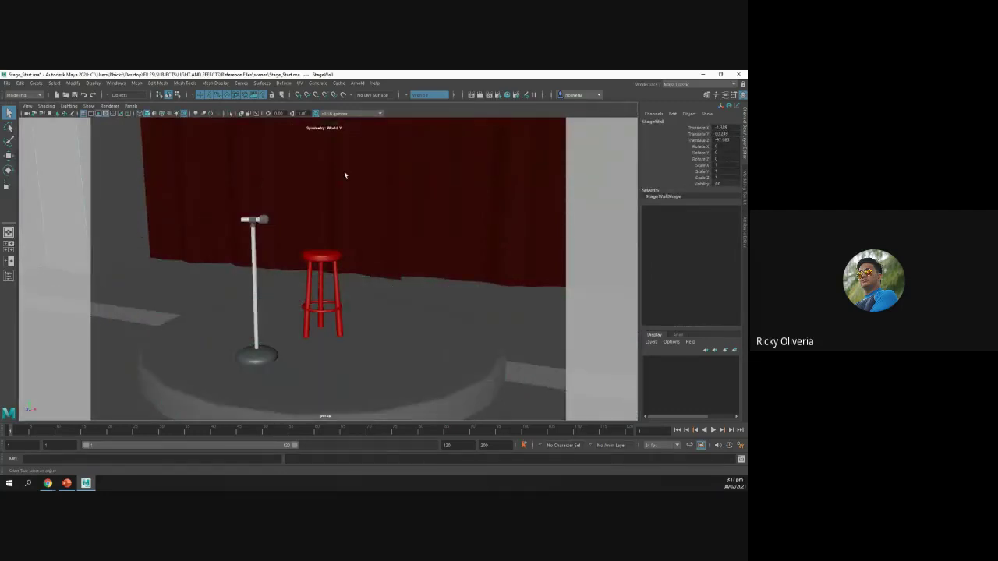
- Render a test frame of the stage using the Maya Software renderer
left_click(480, 95)
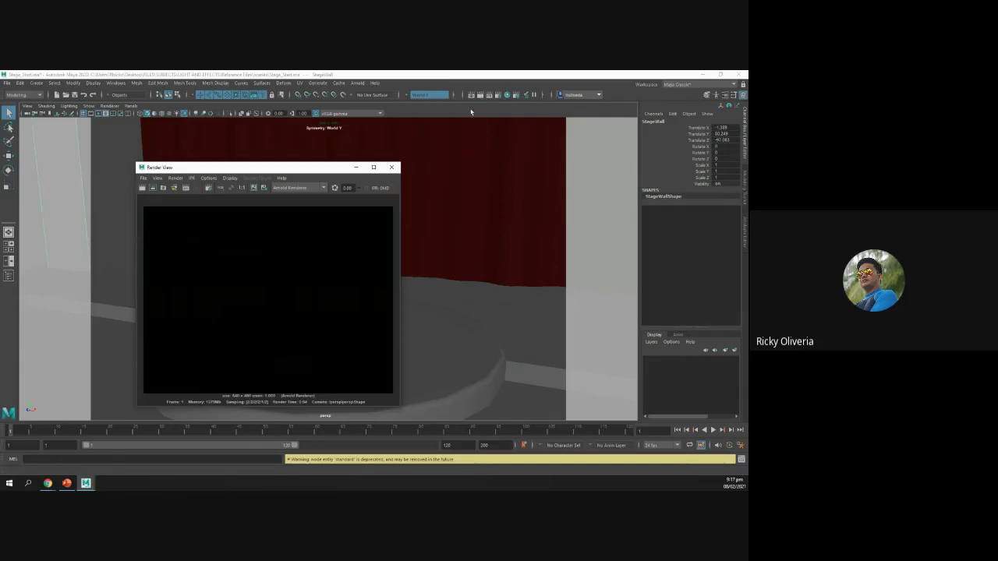
left_click(308, 190)
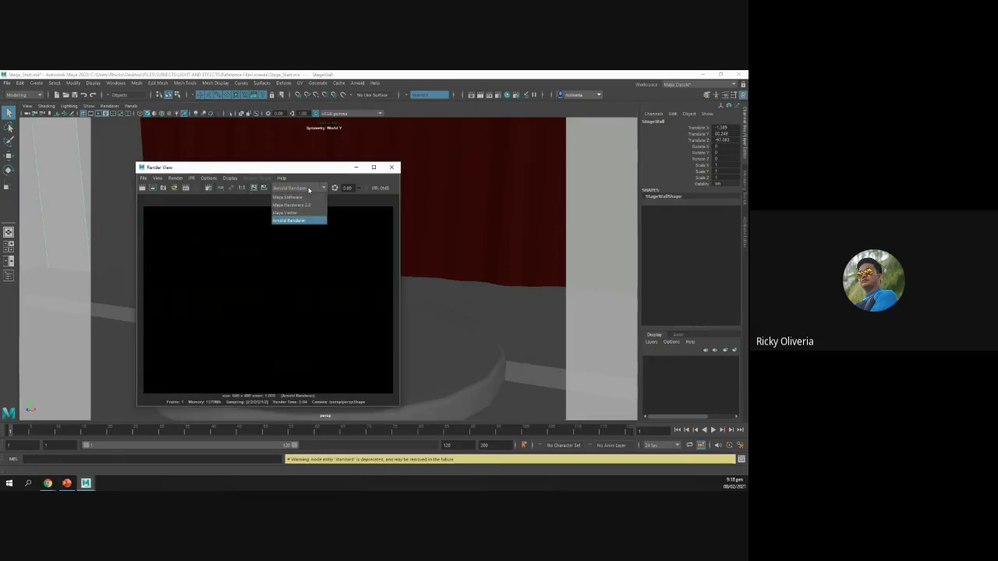
left_click(304, 198)
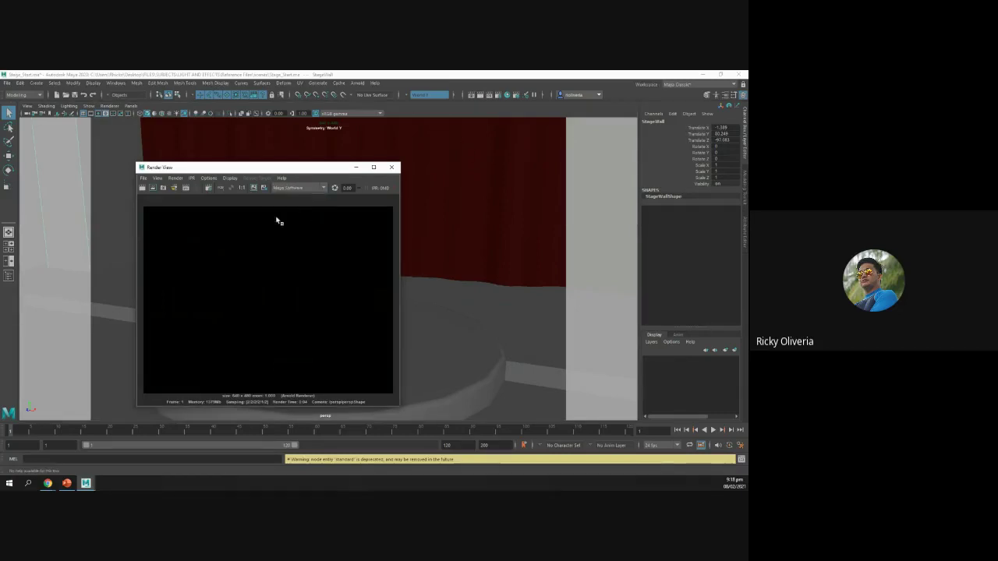
left_click(145, 192)
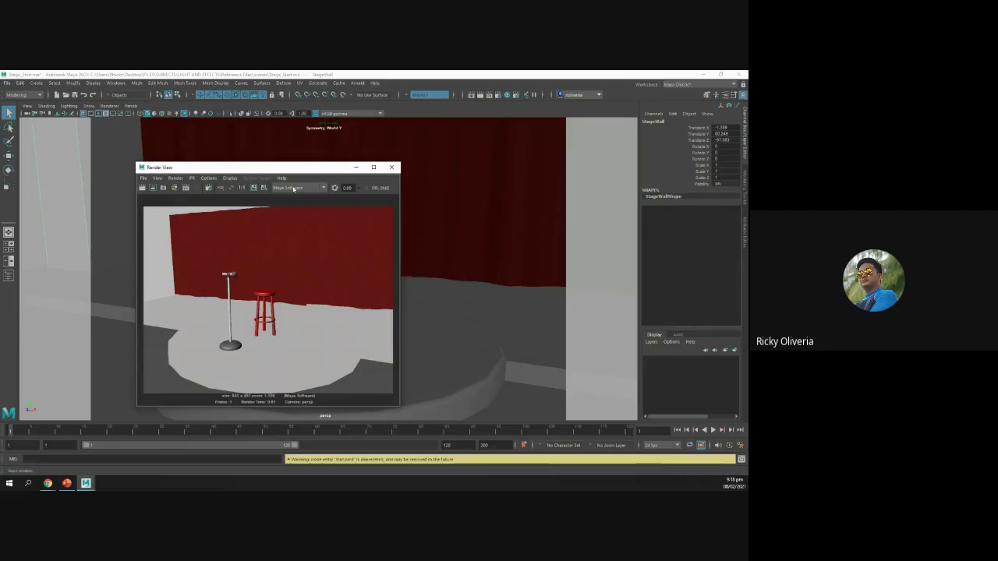
- Set the renderer back to Arnold, close the render window, and return to the slides
left_click(304, 187)
left_click(314, 178)
left_click(318, 190)
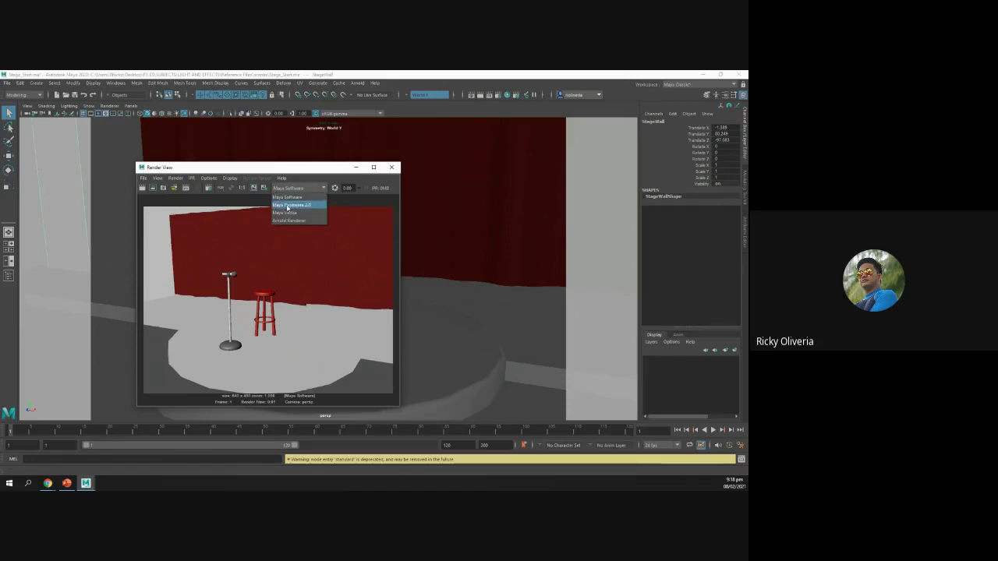
left_click(301, 221)
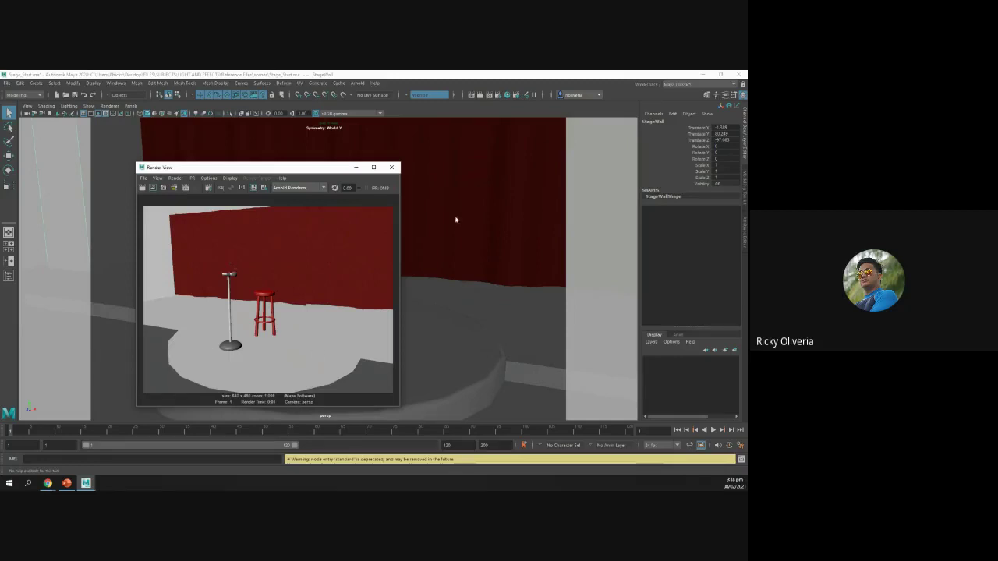
left_click(392, 167)
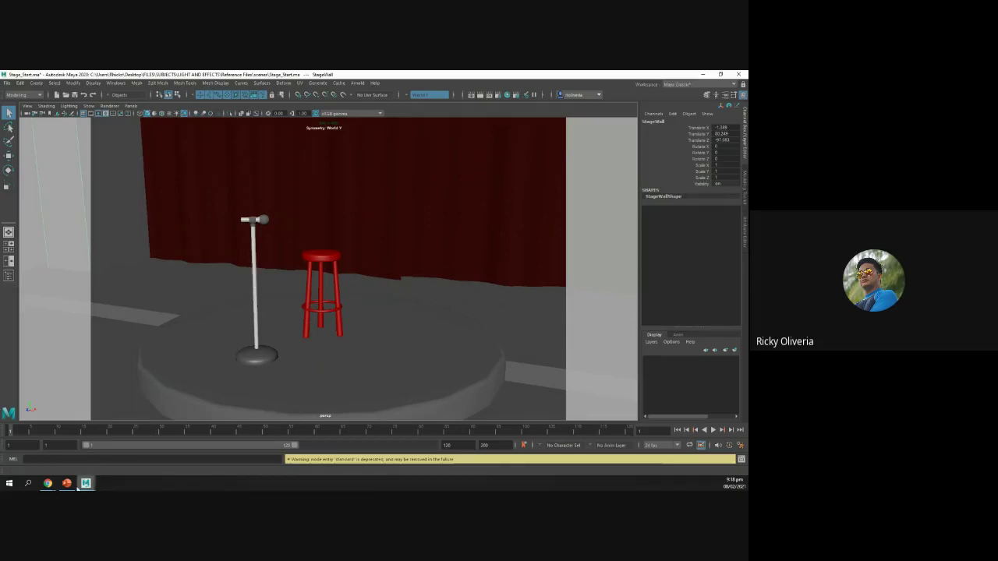
left_click(68, 484)
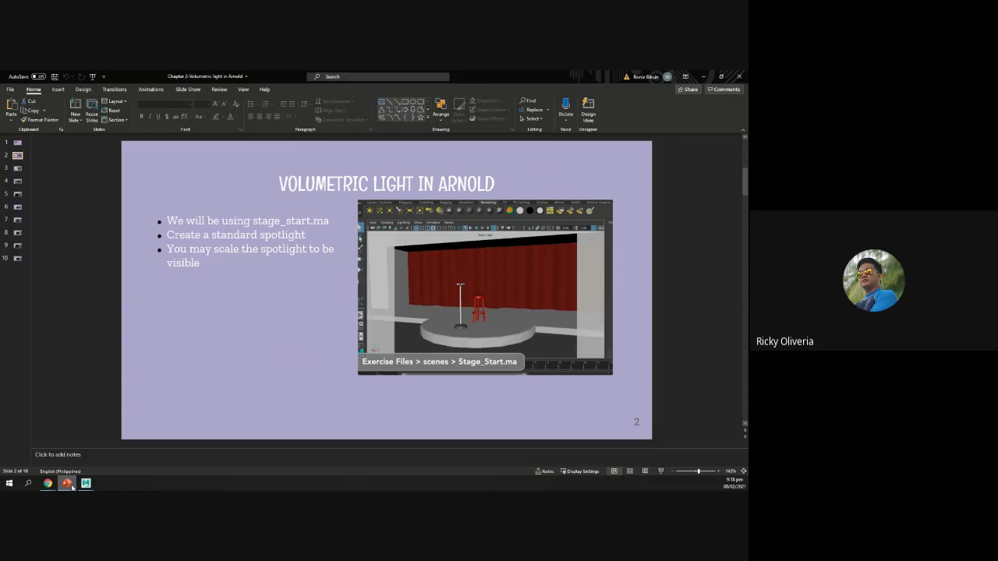
left_click(86, 483)
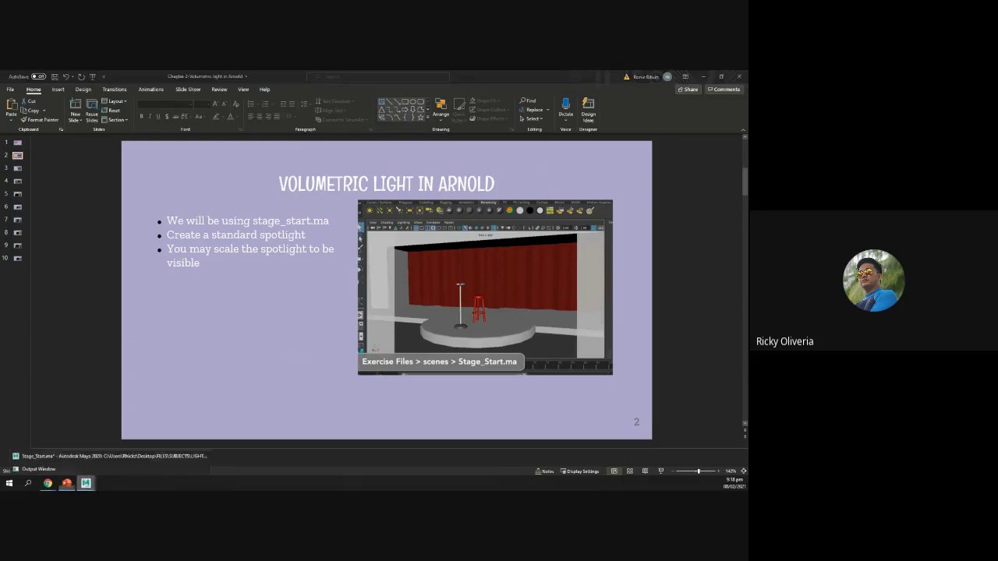
left_click(88, 457)
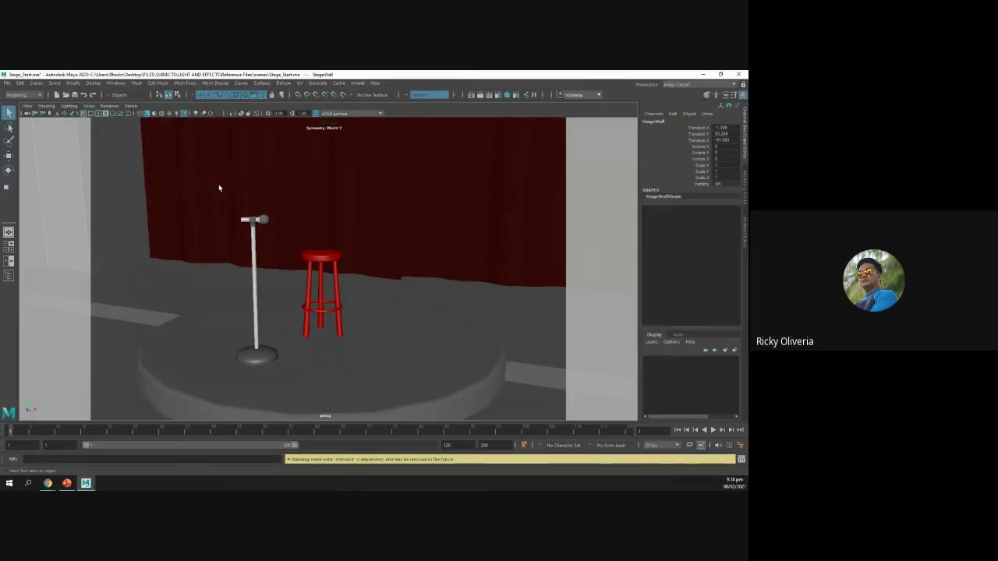
- Create spotLight1 from a torn-off floating Create > Lights panel
left_click(38, 83)
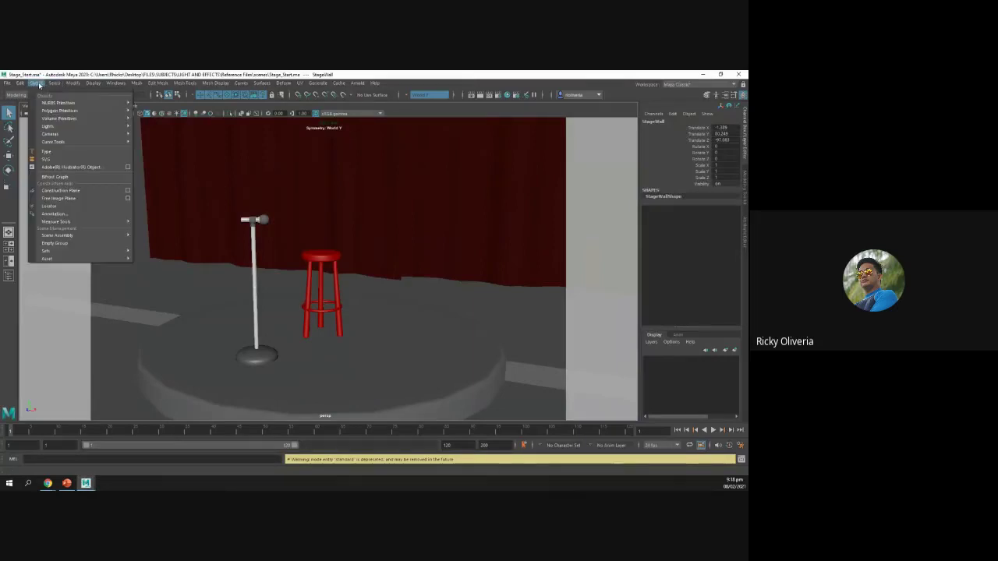
mouse_move(59, 127)
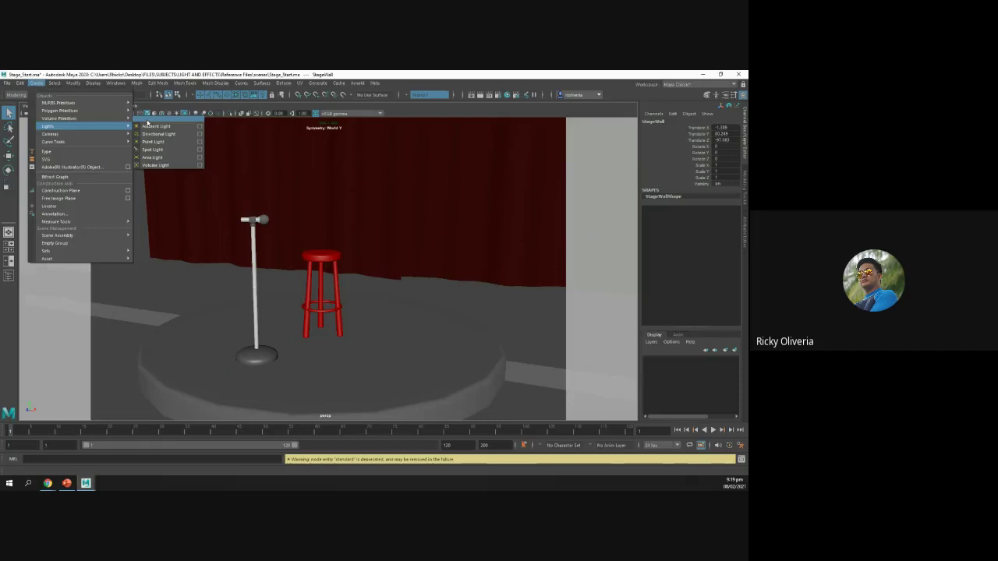
left_click(147, 122)
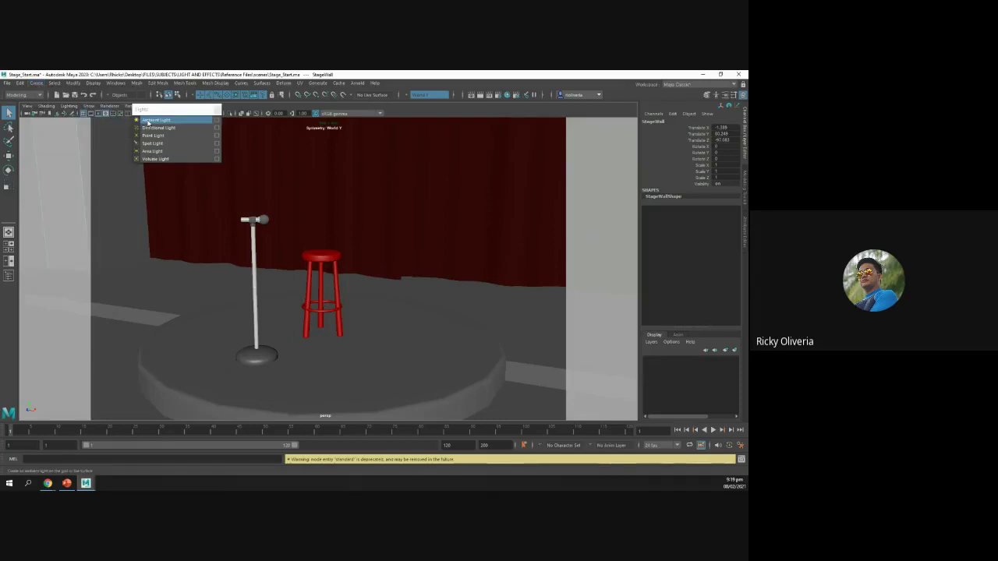
left_click_drag(164, 110, 497, 298)
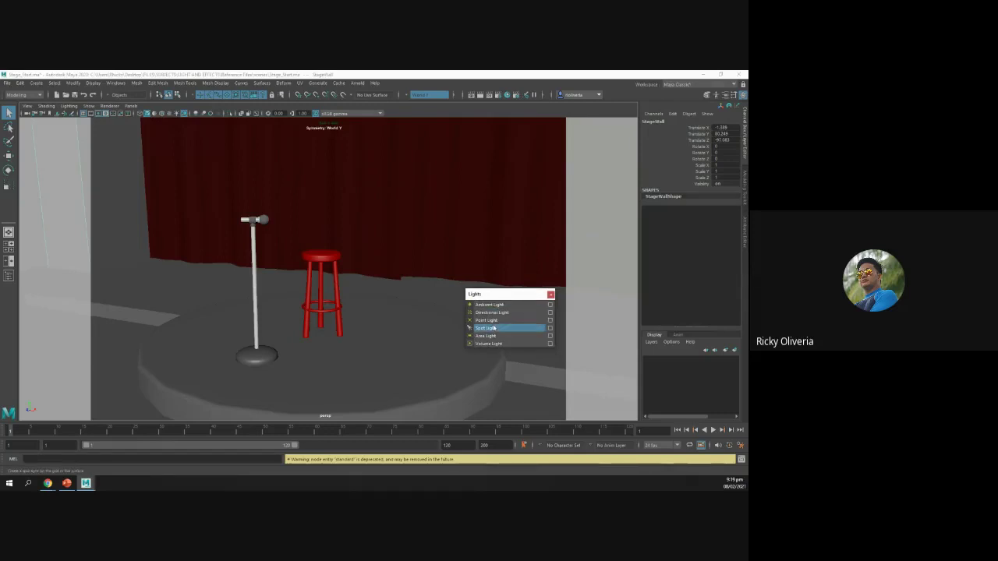
left_click(494, 328)
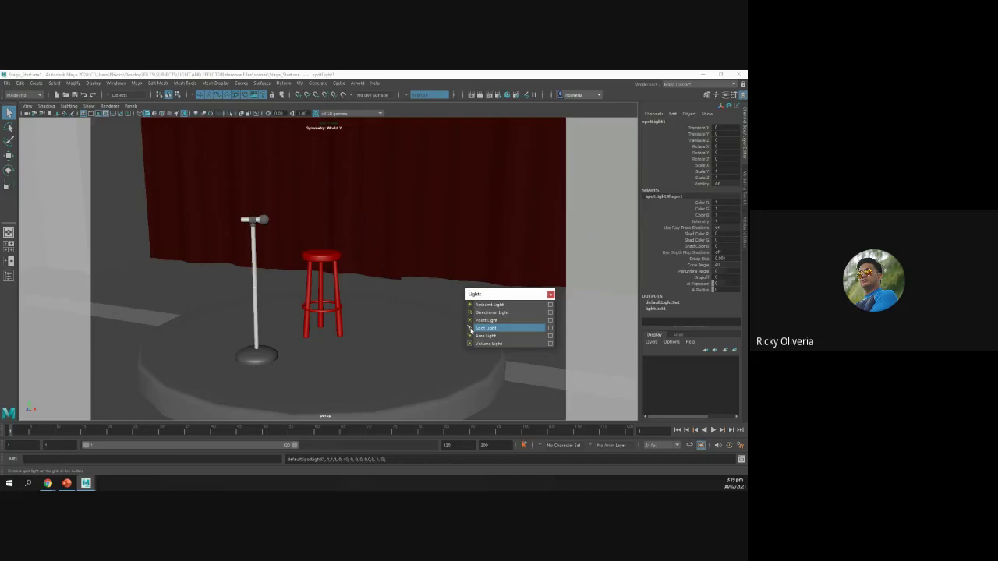
- Close the Lights panel and scale spotLight1 up to about 1.1
left_click(550, 295)
key("w")
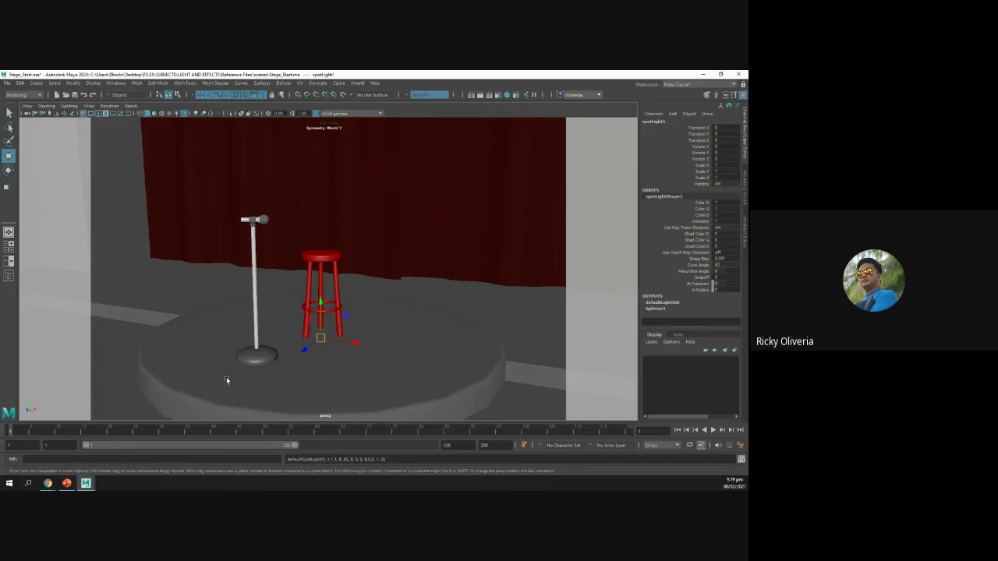
key("r")
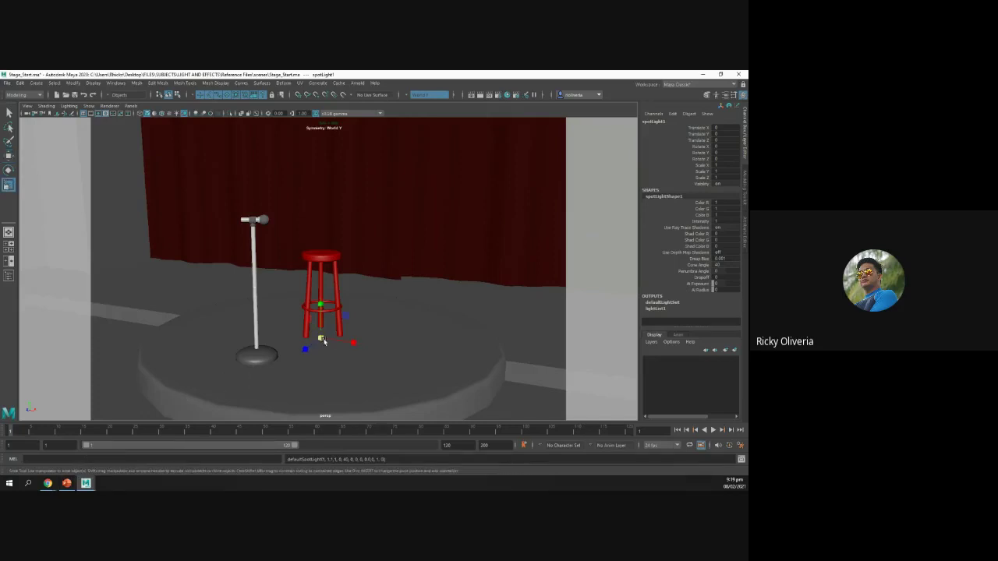
left_click_drag(324, 340, 331, 373)
left_click_drag(346, 415, 332, 386)
- Move spotLight1 forward and up onto the stage, enlarge it to about 4.13, then return to the slides
key("w")
left_click_drag(308, 348, 260, 381)
left_click_drag(279, 349, 269, 333)
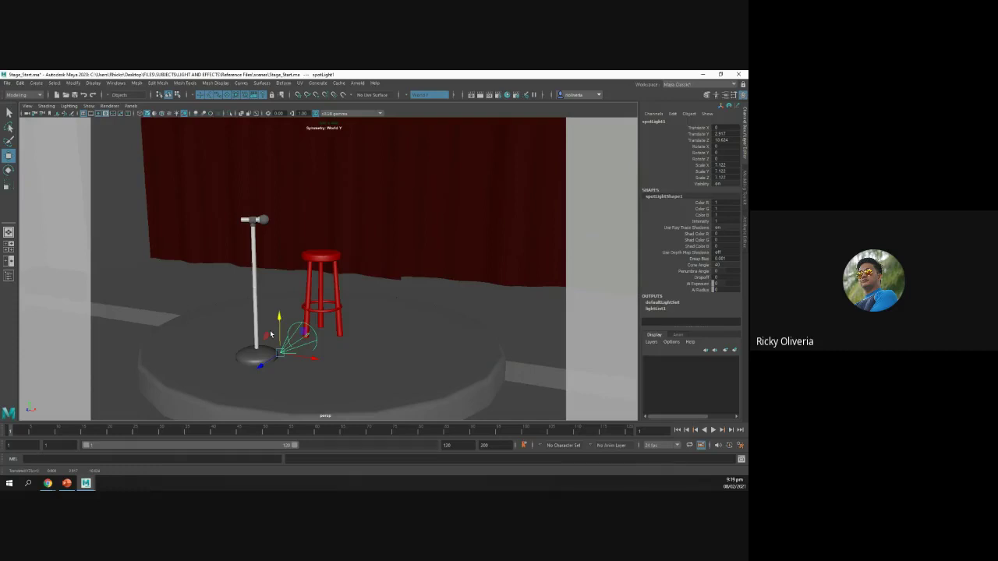
key("r")
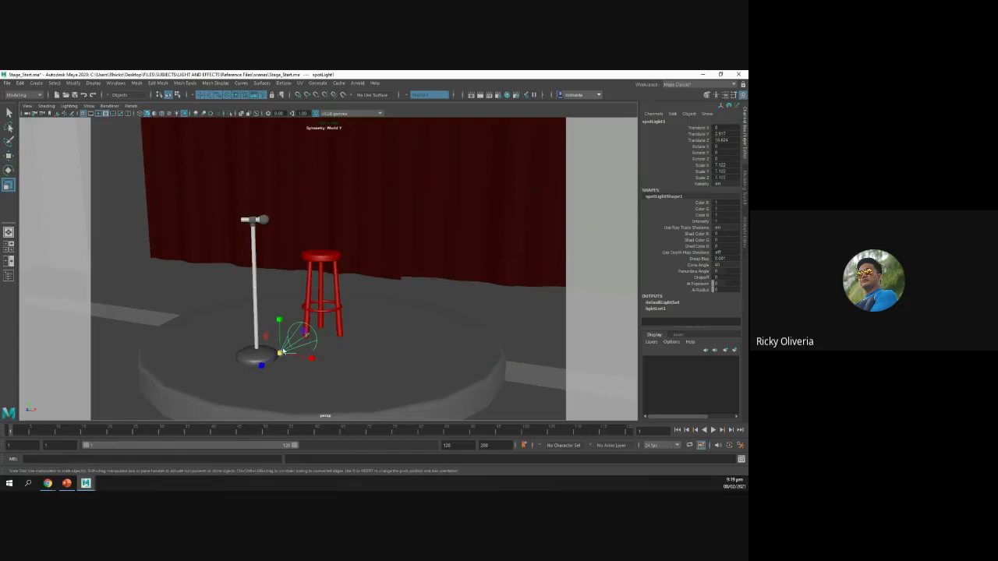
mouse_move(280, 353)
left_mouse_down()
mouse_move(285, 368)
mouse_move(263, 360)
left_mouse_up()
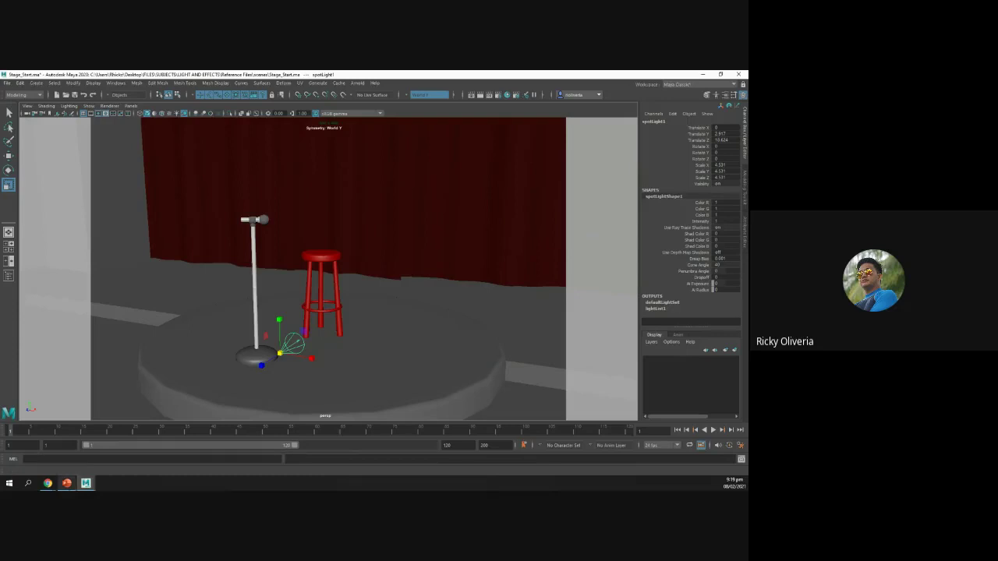
left_click(67, 483)
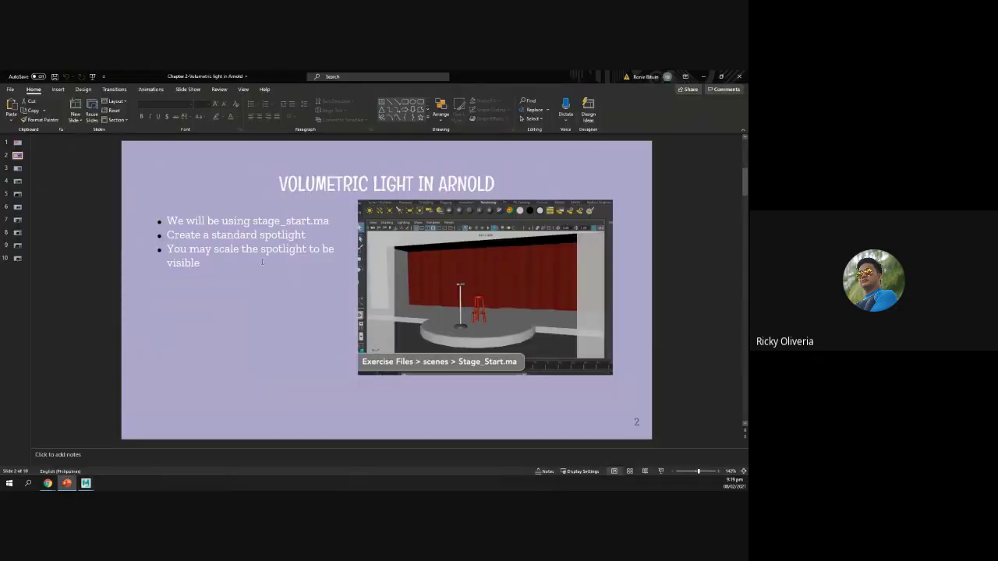
- View slide 3 on manipulating the light, then switch back to the Maya stage scene
left_click(16, 169)
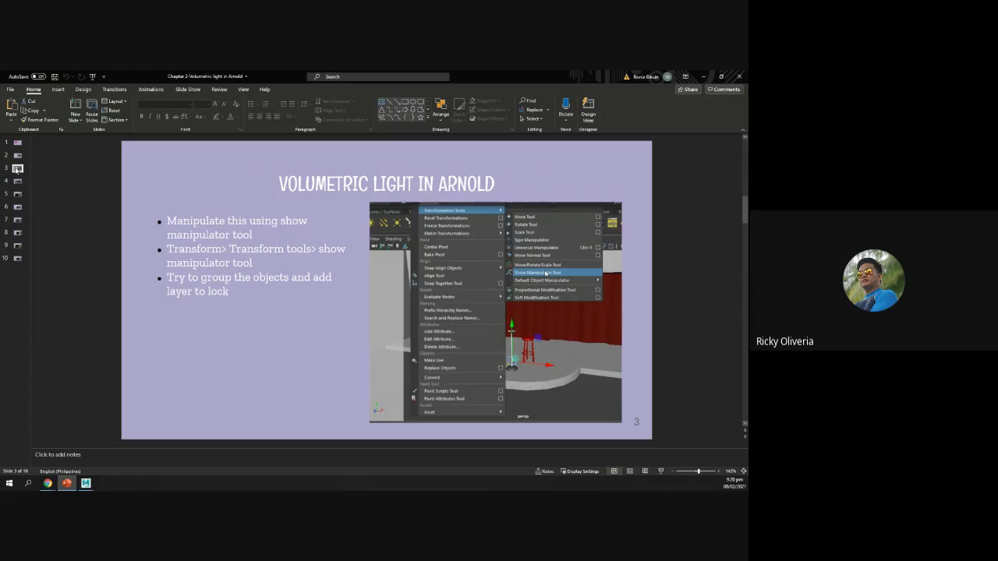
key("alt")
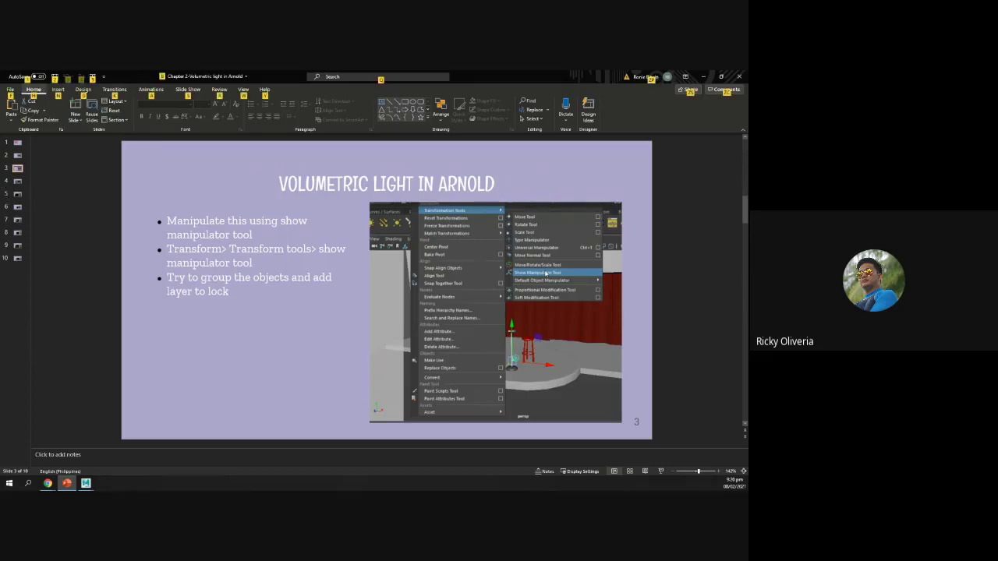
key("alt+Tab")
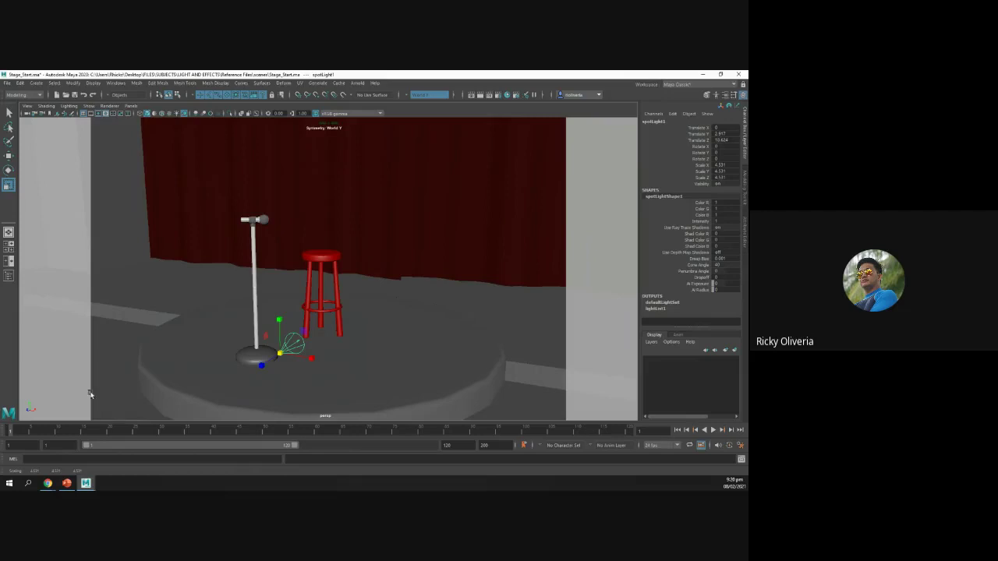
left_click(66, 484)
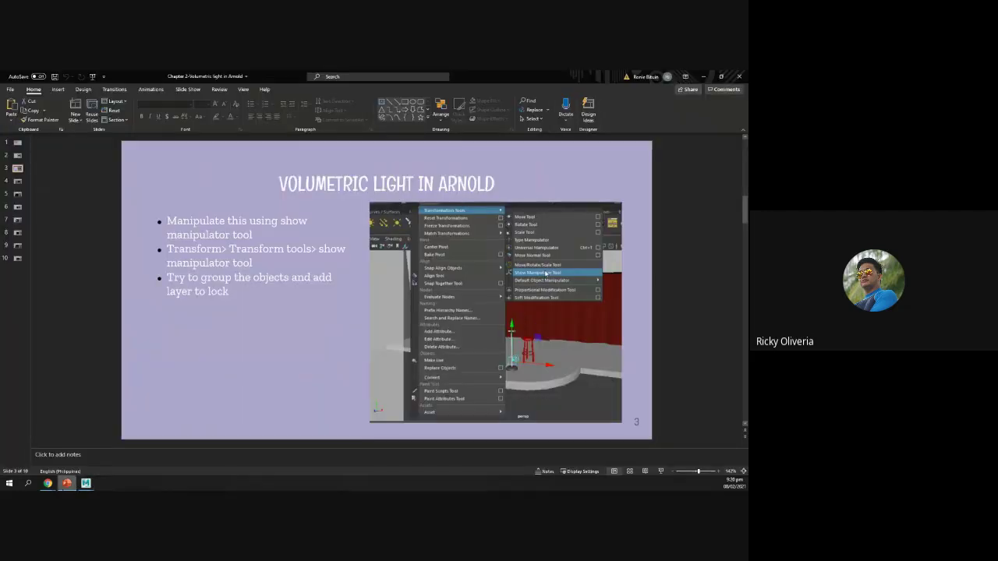
left_click(86, 483)
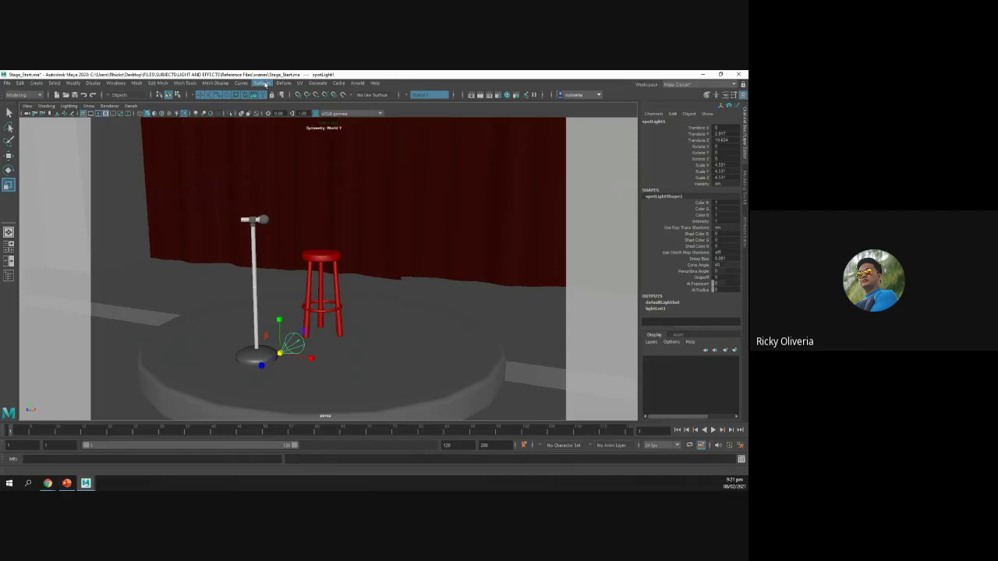
left_click(182, 84)
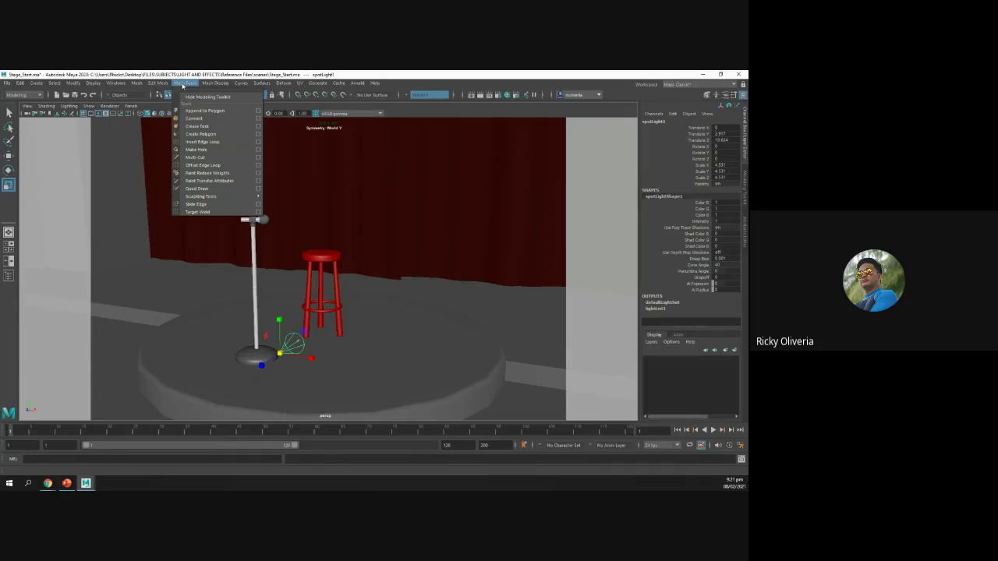
- Show spotLight1's aim and position handles via Modify > Transformation Tools > Show Manipulator Tool
mouse_move(150, 83)
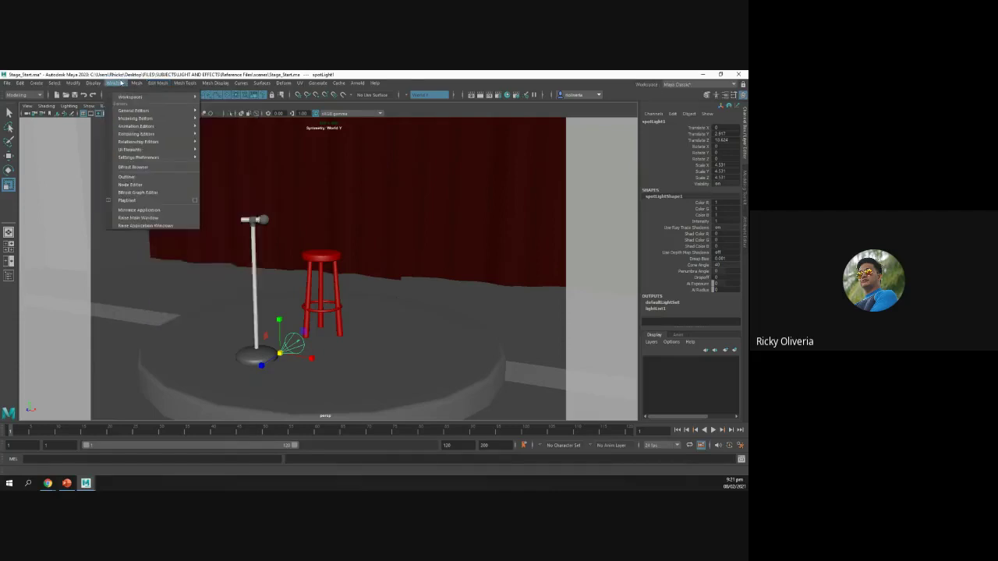
mouse_move(78, 84)
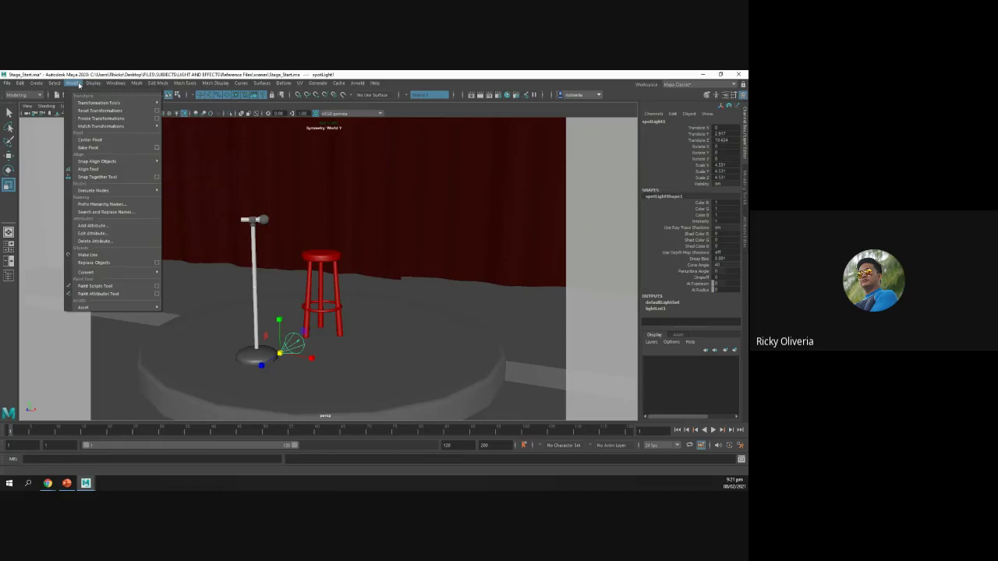
mouse_move(85, 104)
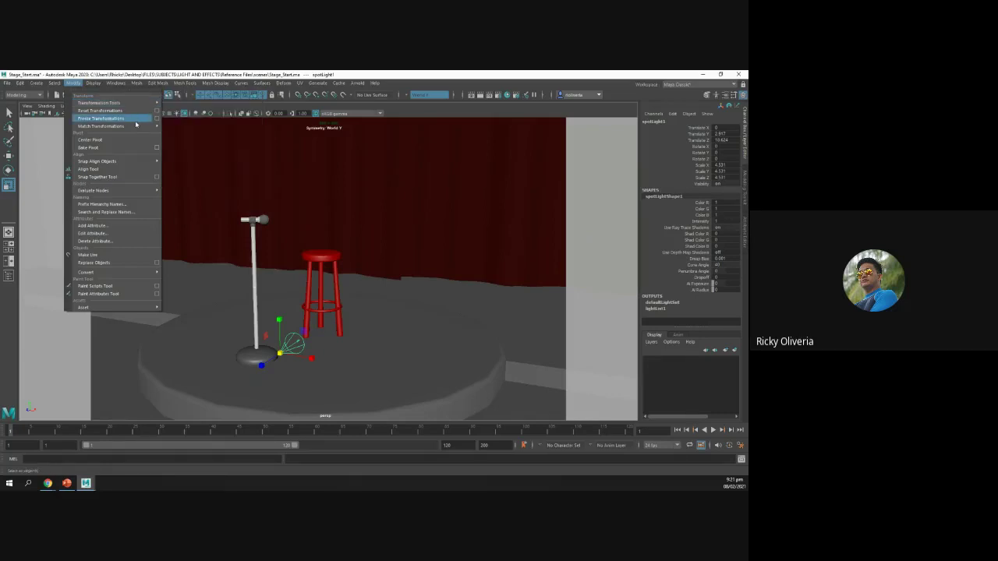
mouse_move(144, 103)
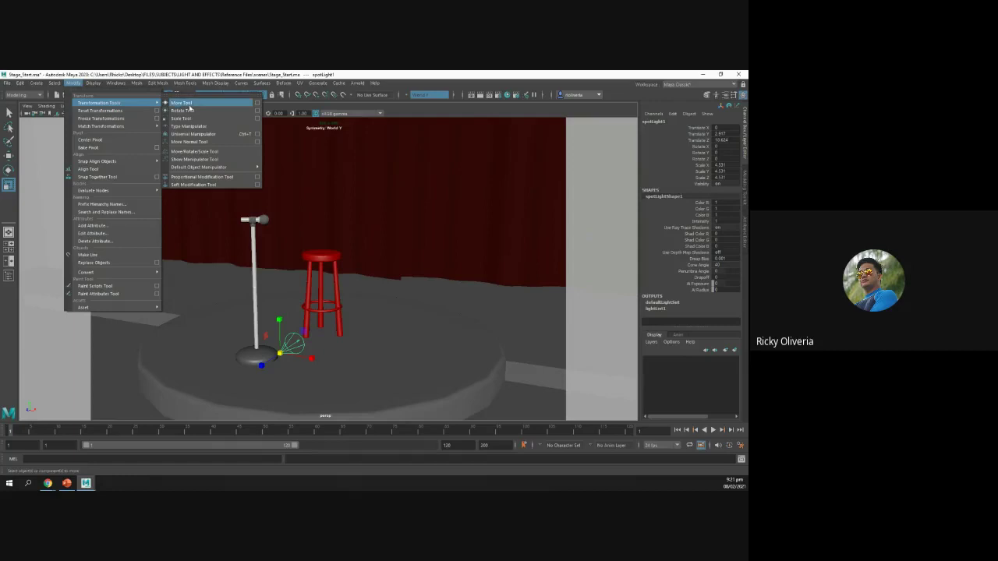
left_click(207, 165)
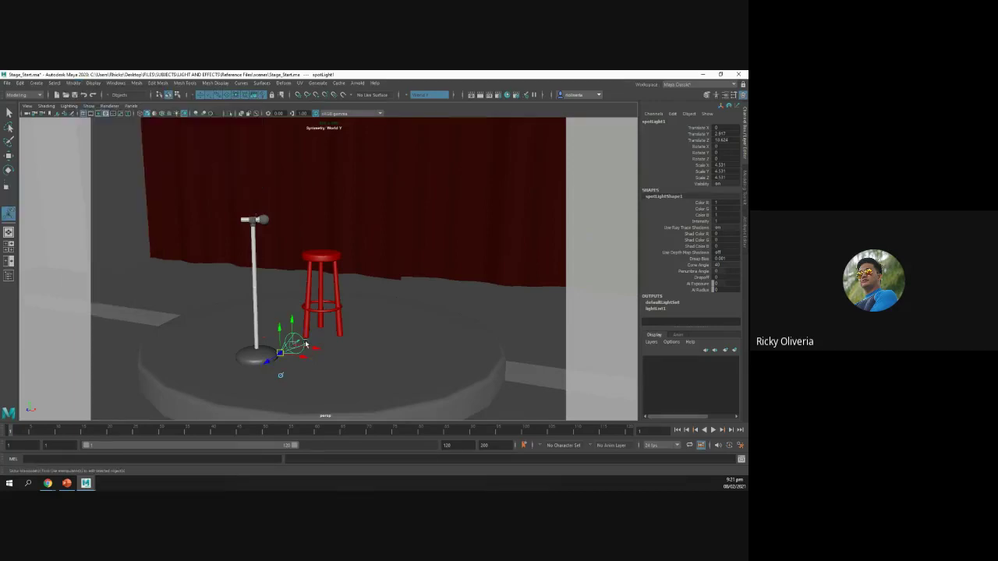
- Move spotLight1 above the mic stand and re-aim its cone
left_click_drag(278, 361, 190, 290)
mouse_move(290, 330)
left_mouse_down()
mouse_move(290, 306)
mouse_move(289, 332)
left_mouse_up()
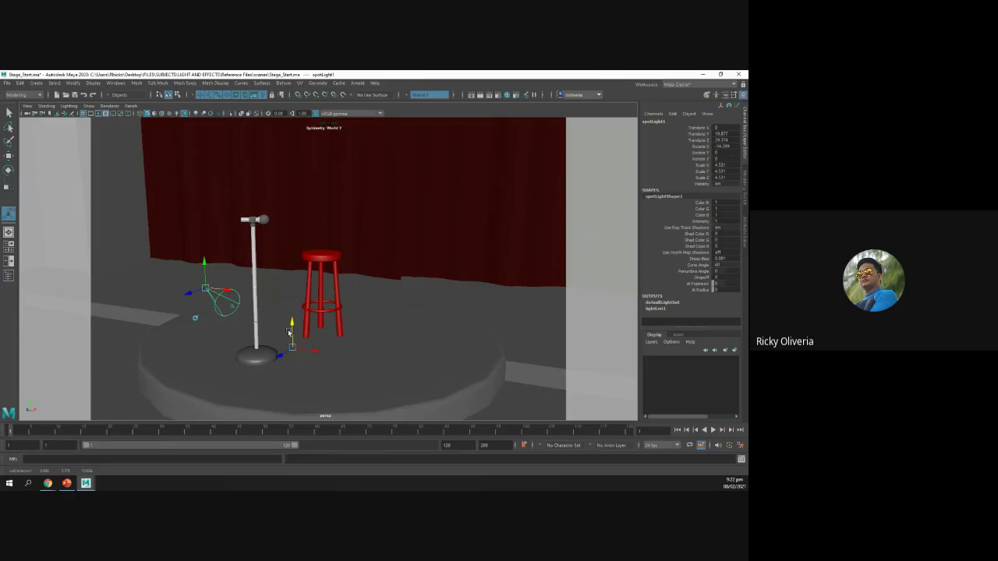
left_click_drag(204, 269, 191, 211)
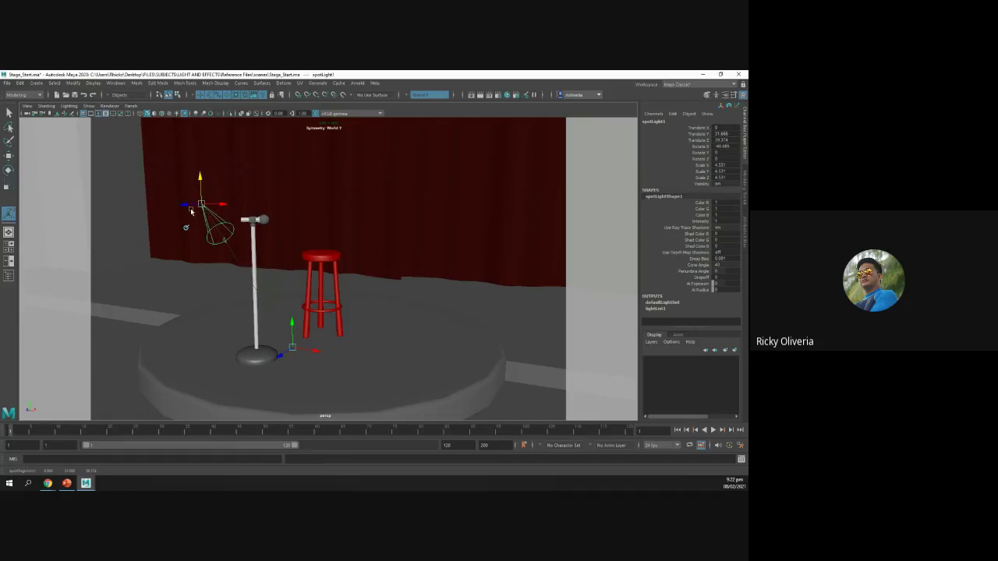
mouse_move(291, 328)
left_mouse_down()
mouse_move(293, 310)
mouse_move(292, 326)
left_mouse_up()
- Light the viewport with scene lights only, raise the spotlight higher, aim it onto the stage, and show four views
left_click(179, 113)
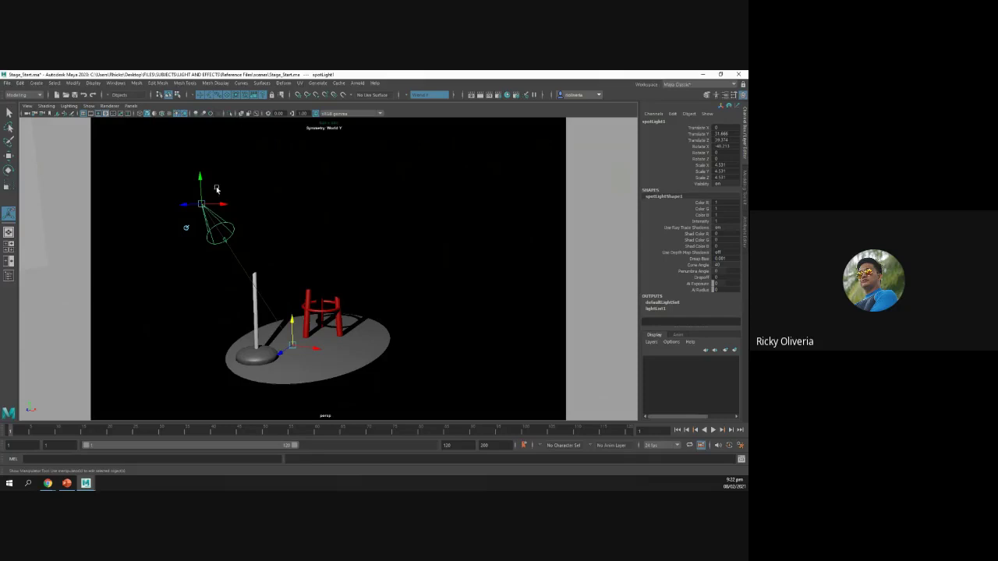
left_click_drag(202, 201, 194, 125)
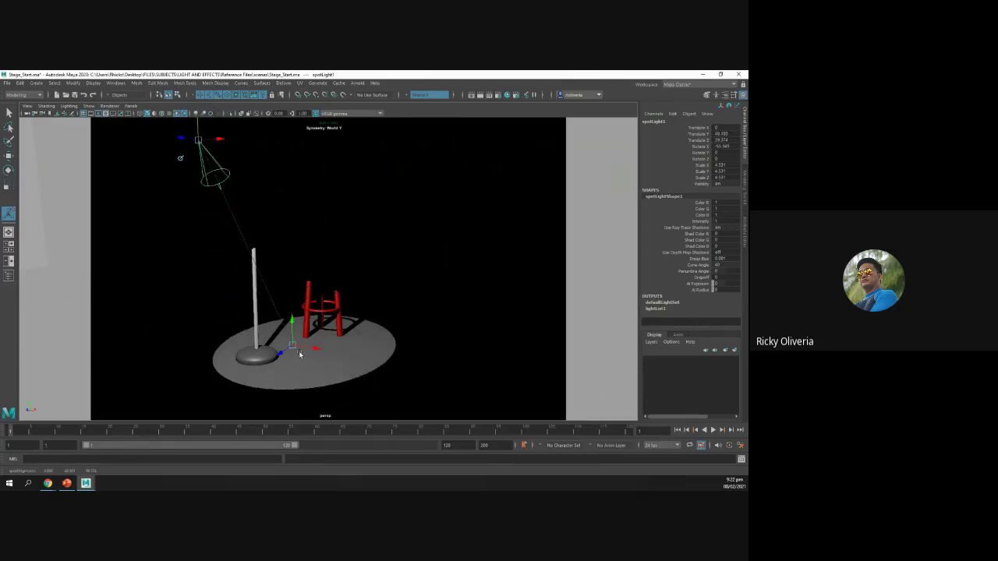
mouse_move(300, 355)
left_mouse_down()
mouse_move(314, 334)
mouse_move(272, 346)
mouse_move(305, 333)
mouse_move(278, 345)
mouse_move(290, 330)
mouse_move(291, 343)
left_mouse_up()
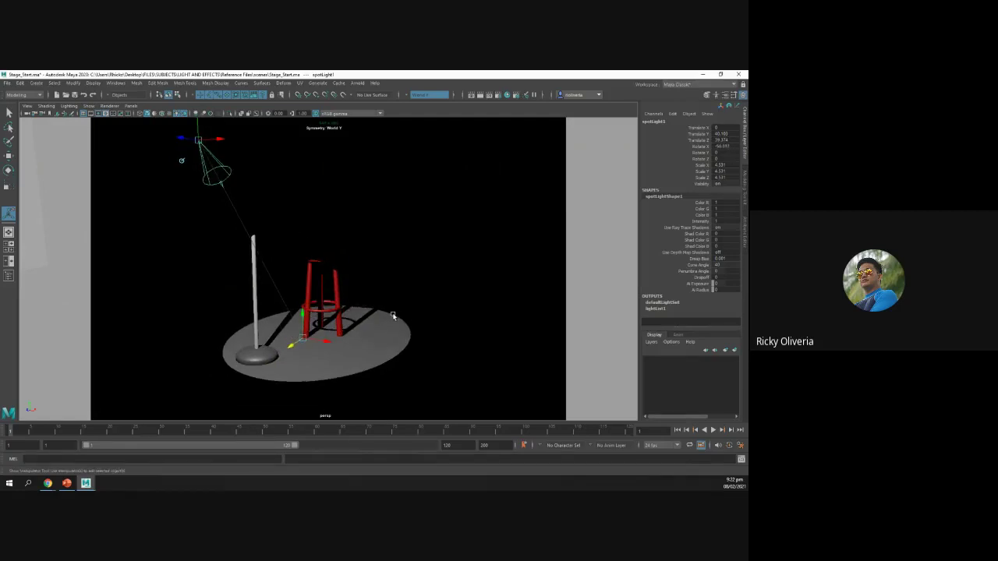
key("space")
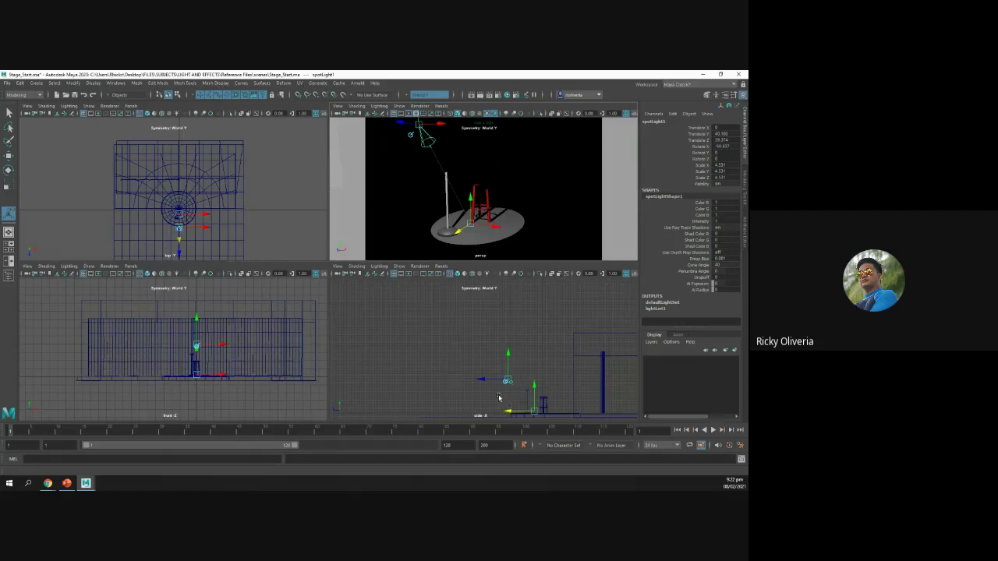
- In the side view, raise spotLight1 and tilt its beam down onto the stage, then return to the reference slide
left_click_drag(509, 369, 481, 353)
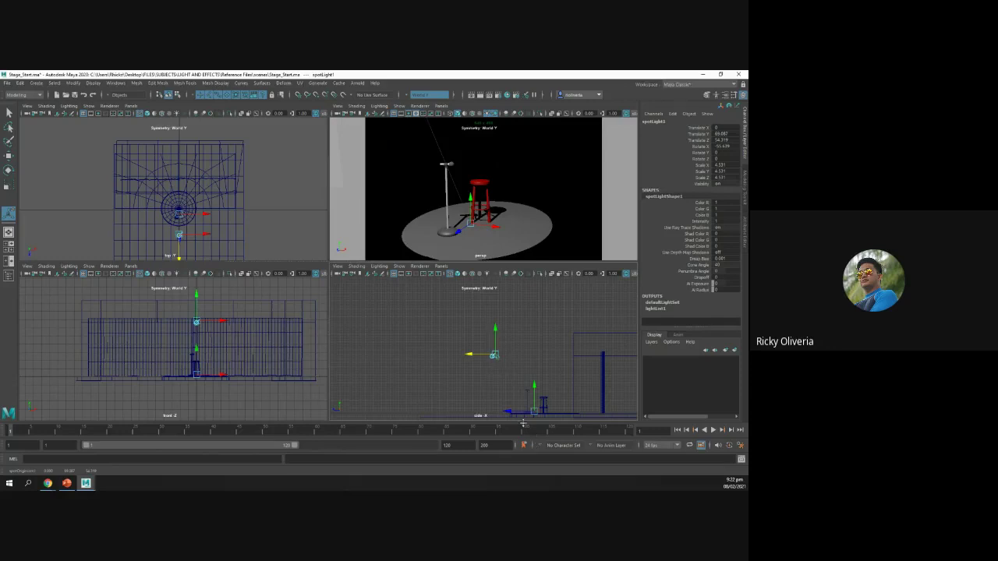
mouse_move(514, 416)
left_mouse_down()
mouse_move(538, 408)
mouse_move(538, 394)
mouse_move(517, 411)
left_mouse_up()
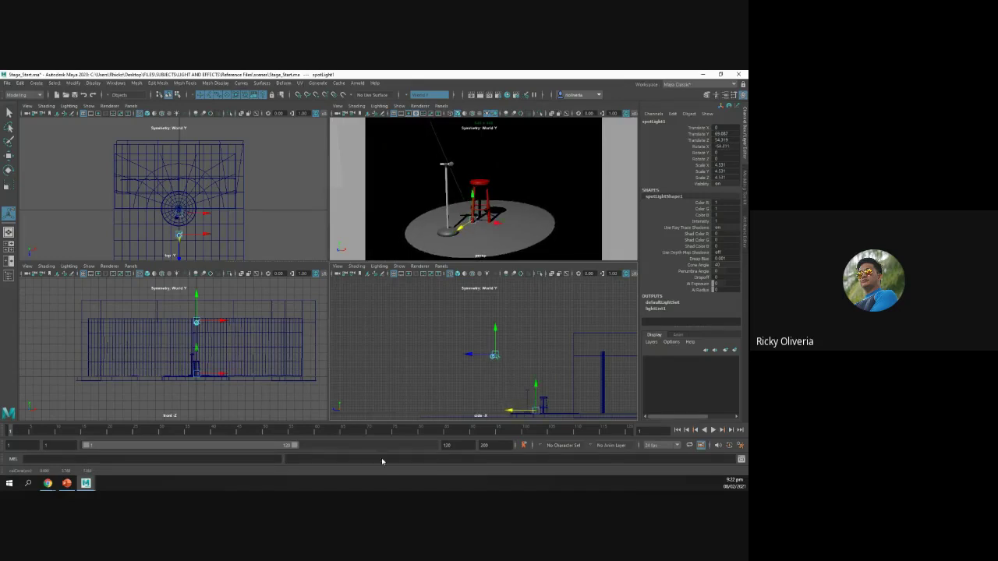
left_click(67, 484)
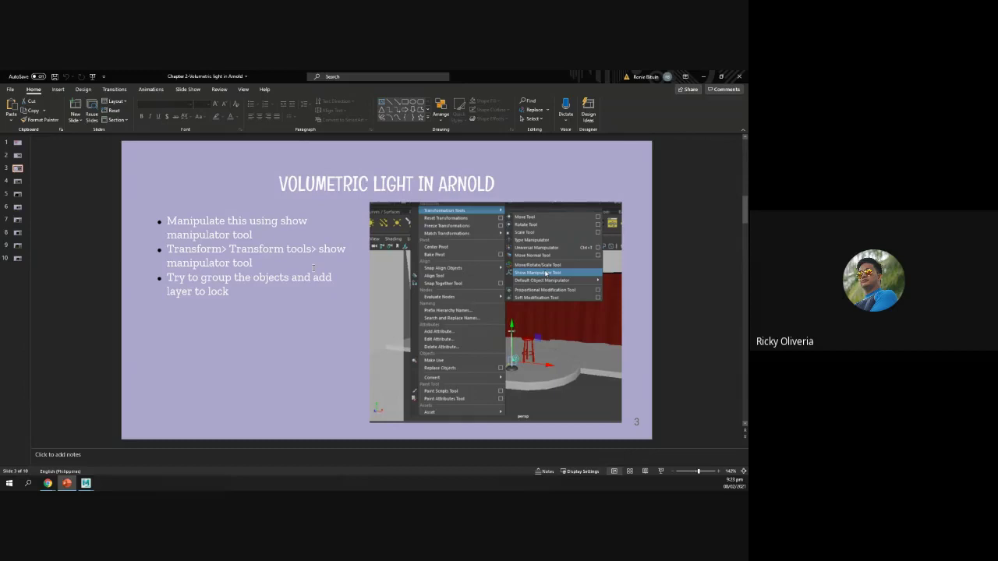
left_click(86, 484)
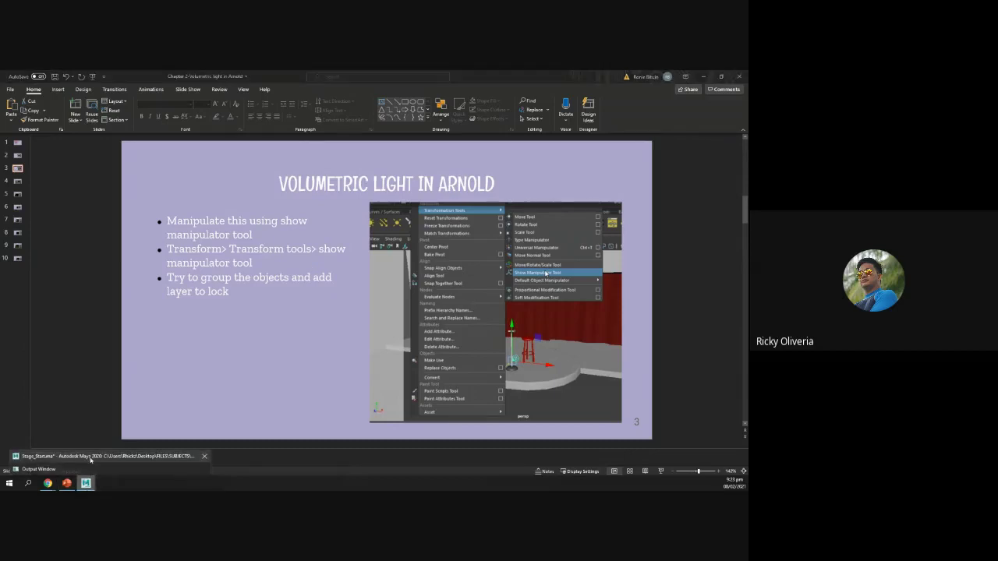
left_click(91, 459)
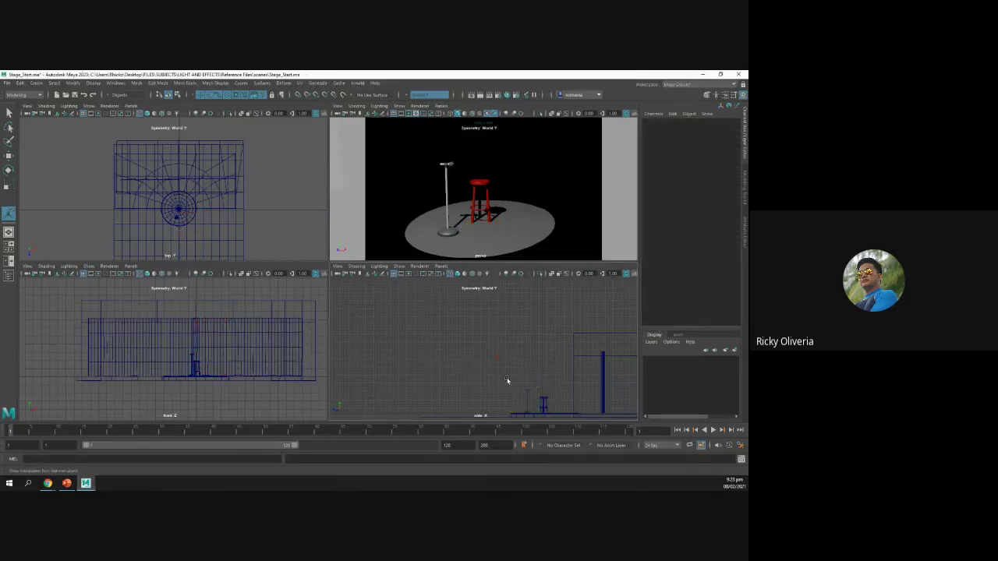
- Reselect spotLight1 and open the Outliner from the Windows menu
key("ctrl+z")
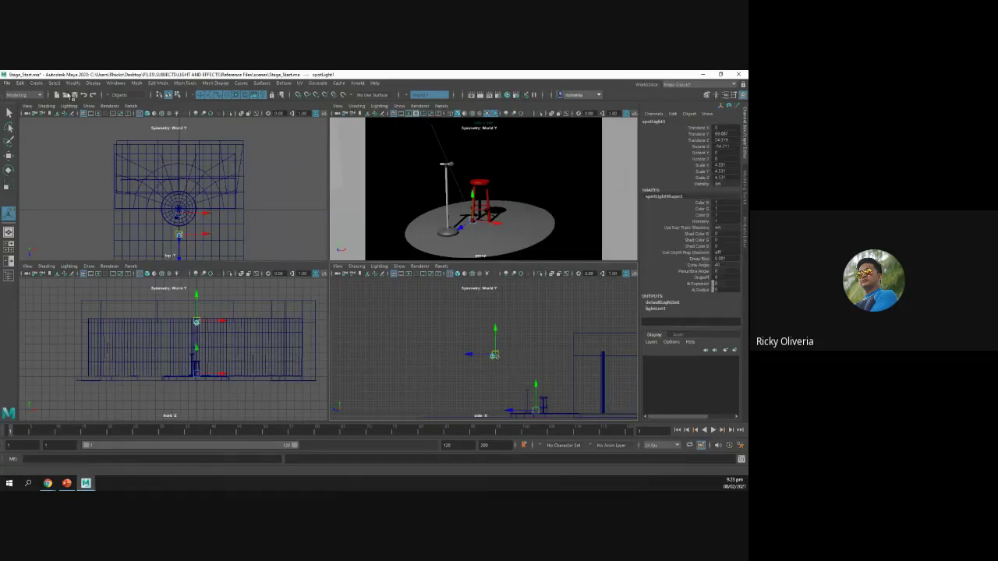
left_click(117, 83)
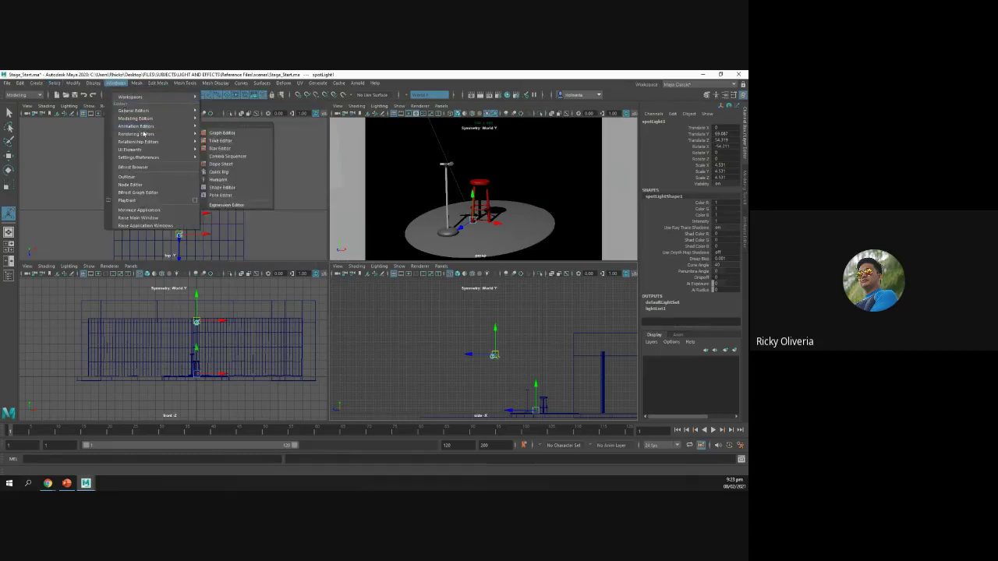
left_click(137, 177)
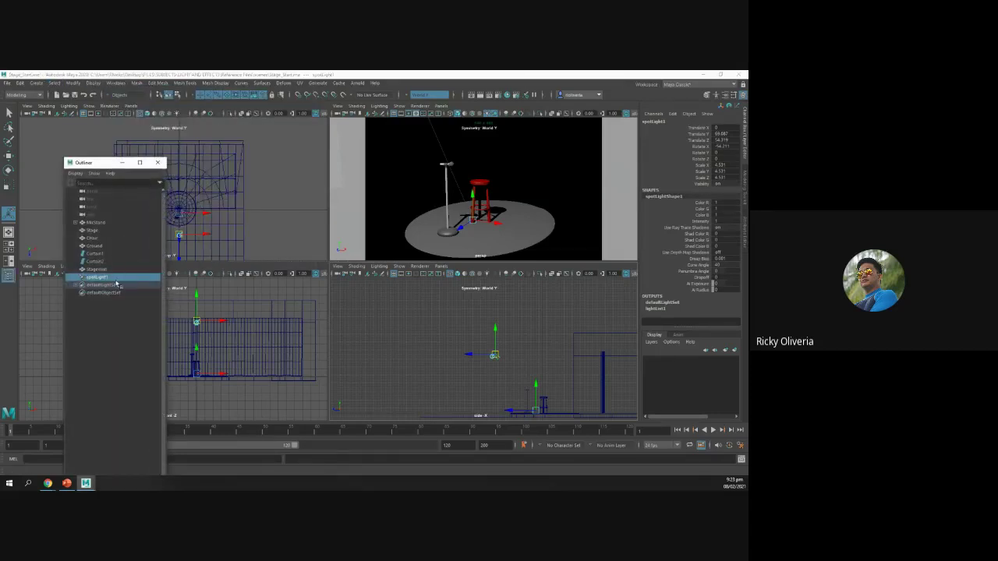
- Select MicStand through Curtain2 plus StageWall in the Outliner
left_click(95, 254)
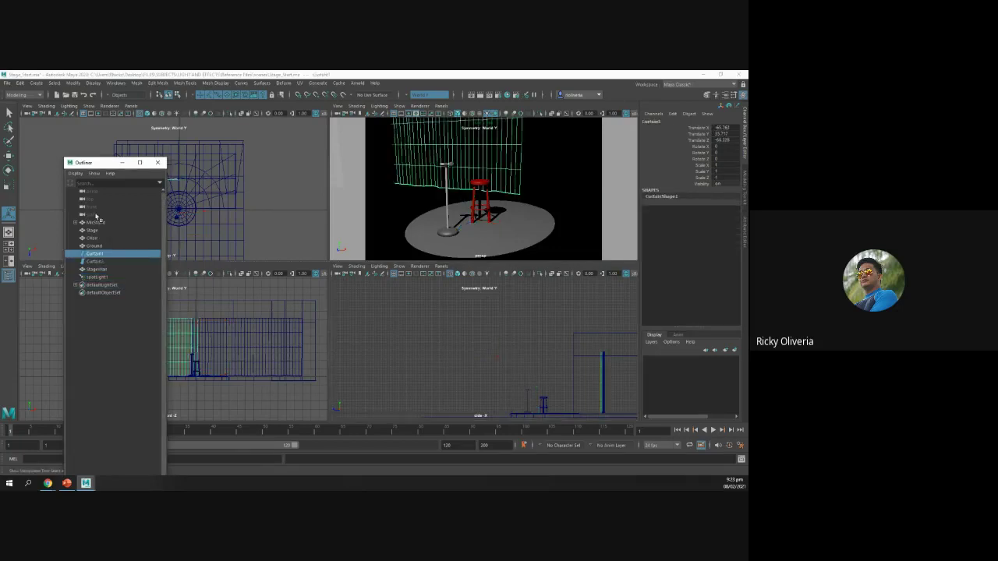
left_click(90, 223)
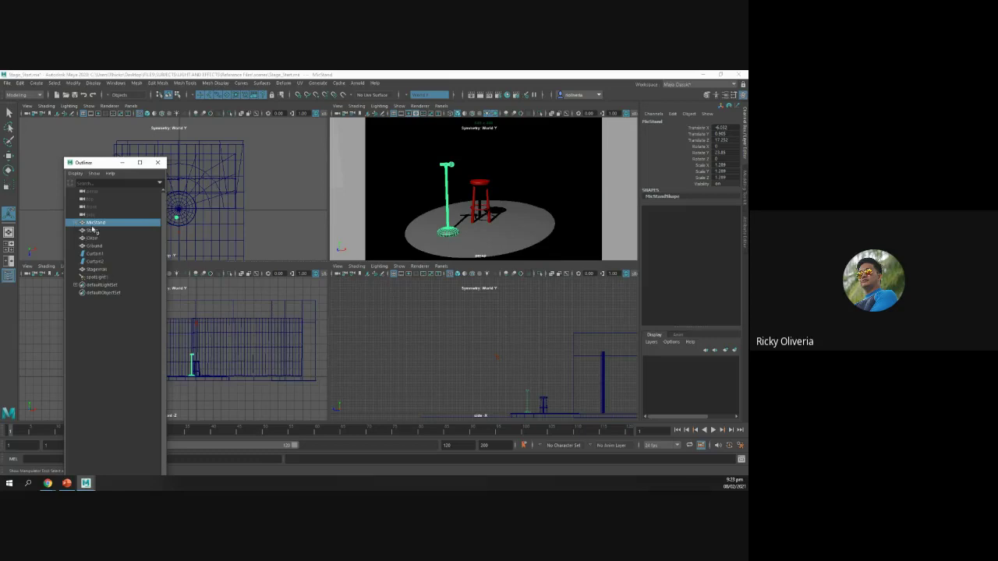
left_click(98, 262)
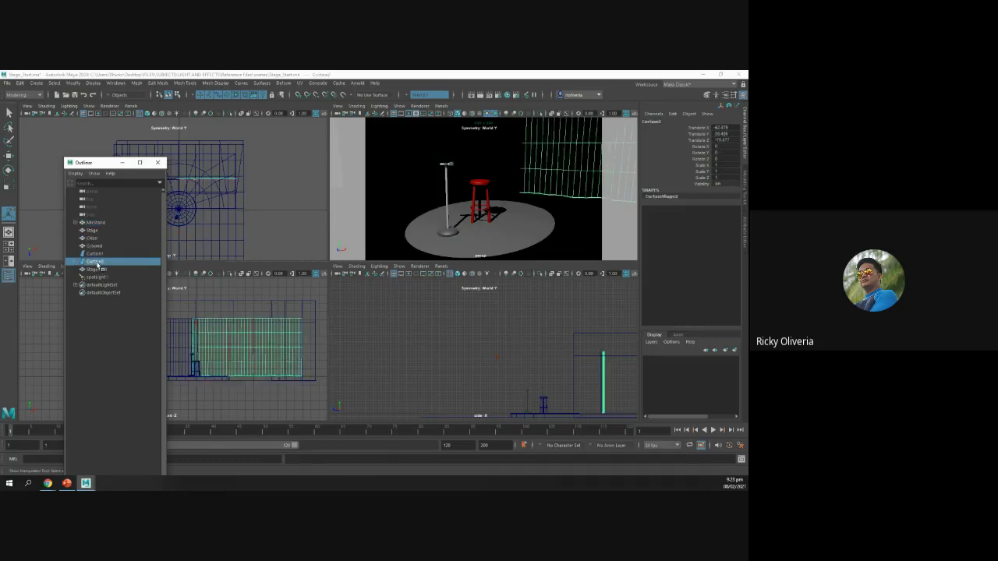
left_click(95, 223, "shift")
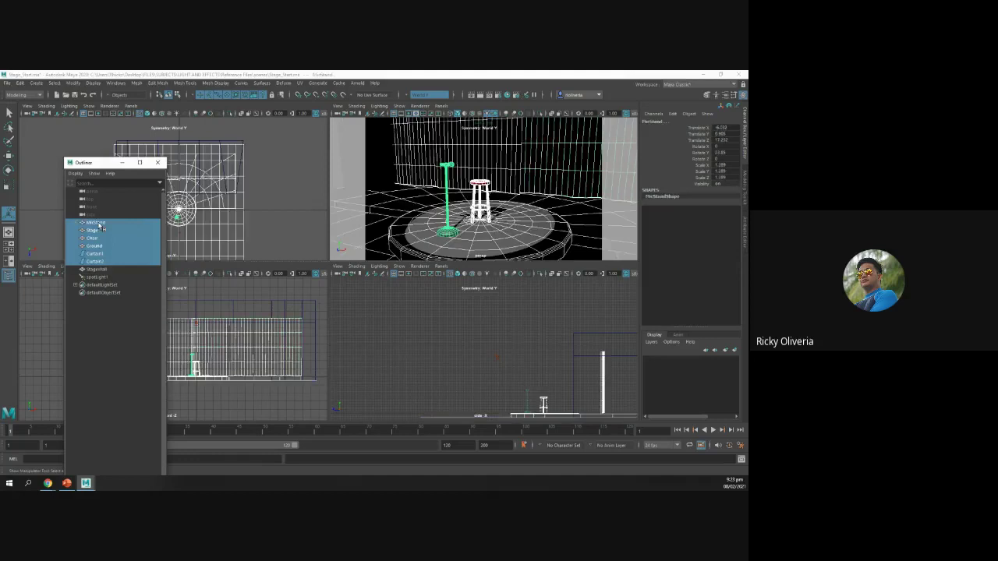
left_click(98, 269, "shift")
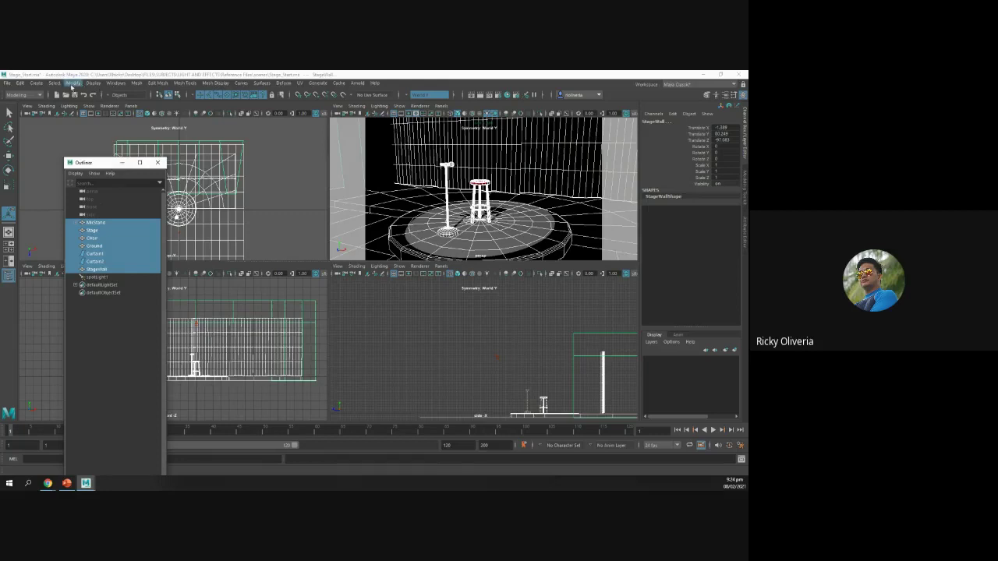
left_click(37, 83)
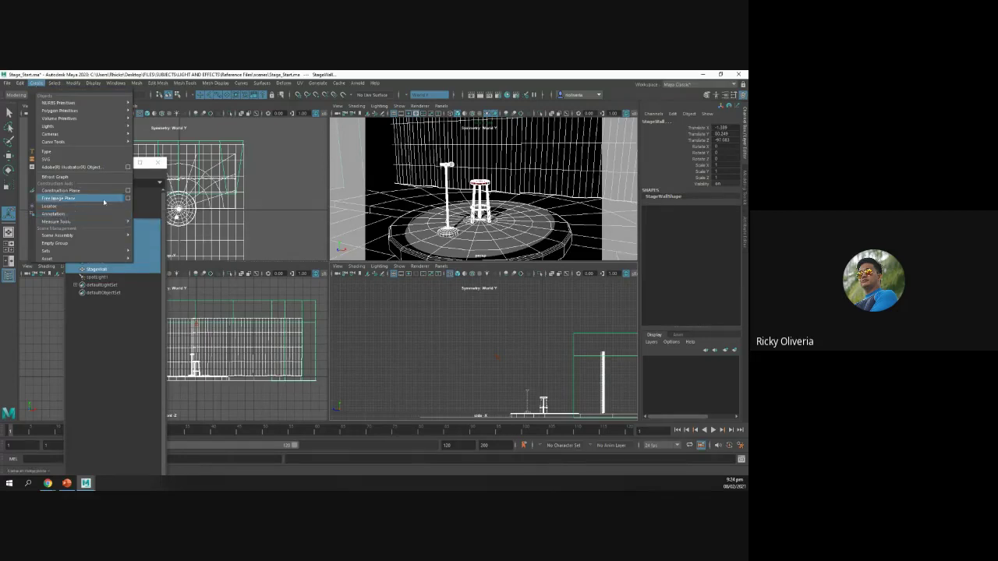
- Clear the Outliner's object-type filter so all scene objects are listed
right_click(138, 250)
left_click(107, 230)
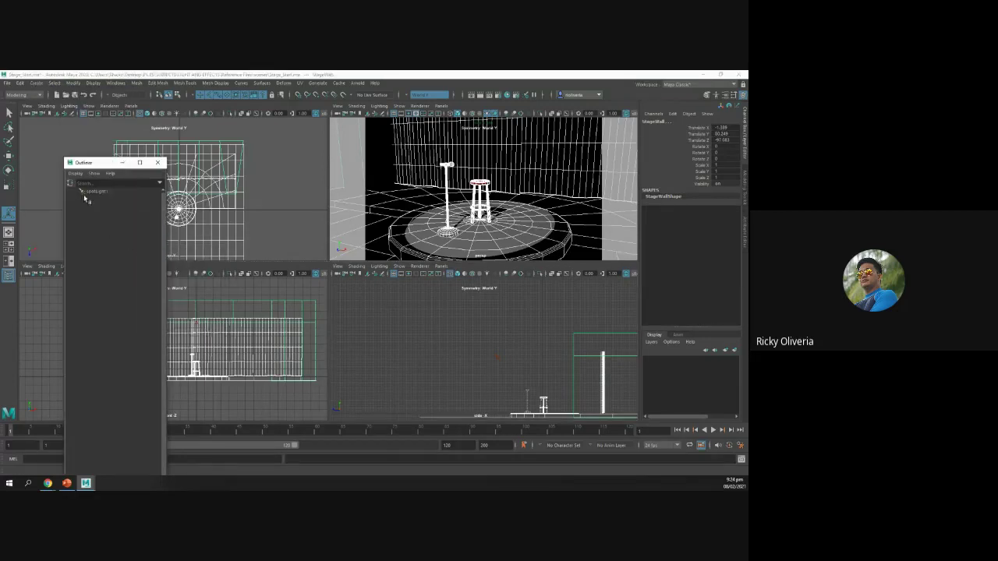
left_click(93, 173)
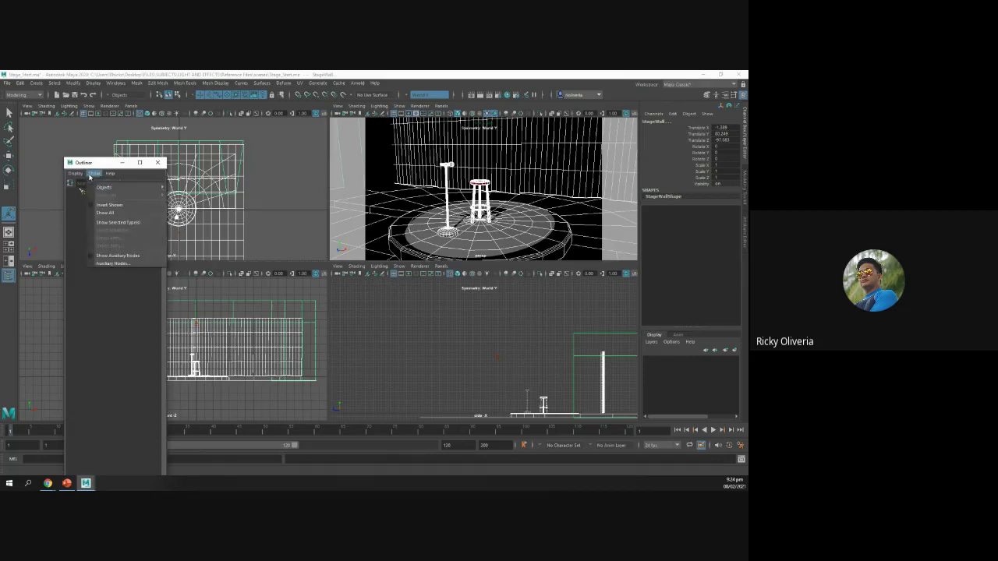
mouse_move(107, 189)
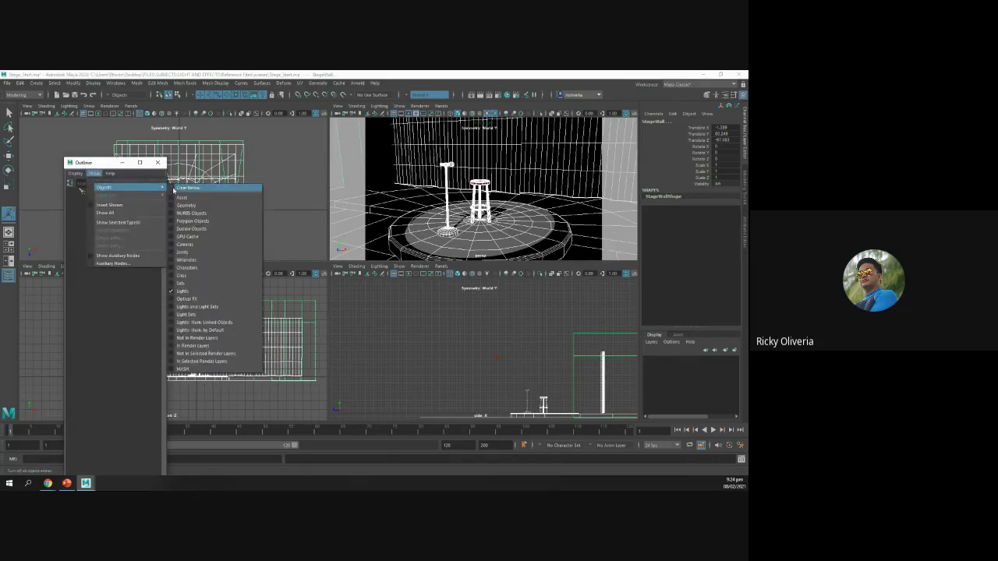
left_click(173, 189)
- Select MicStand through StageWall and group them into group1 with Edit > Group
left_click_drag(98, 268, 109, 219)
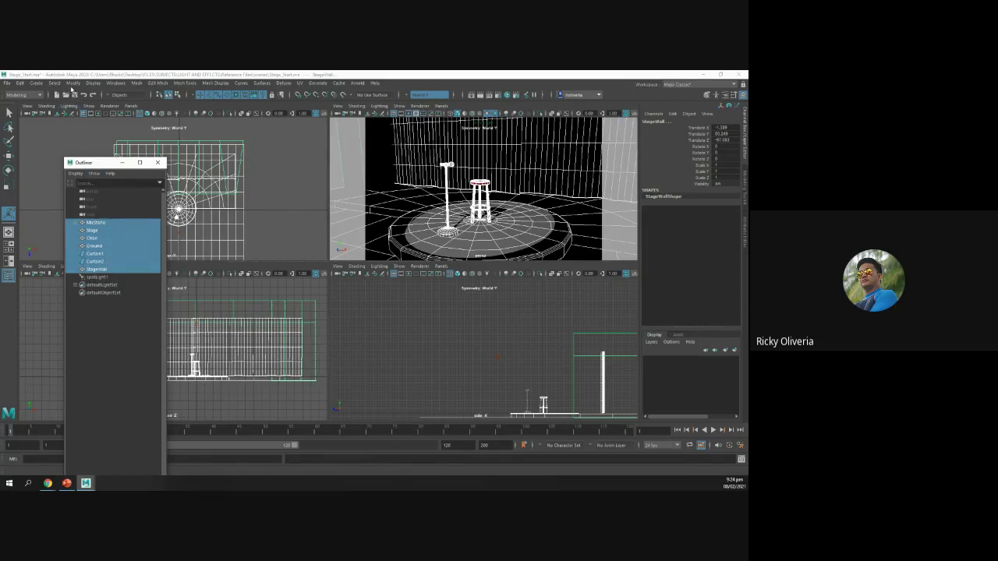
left_click(72, 84)
left_click(72, 85)
left_click(54, 83)
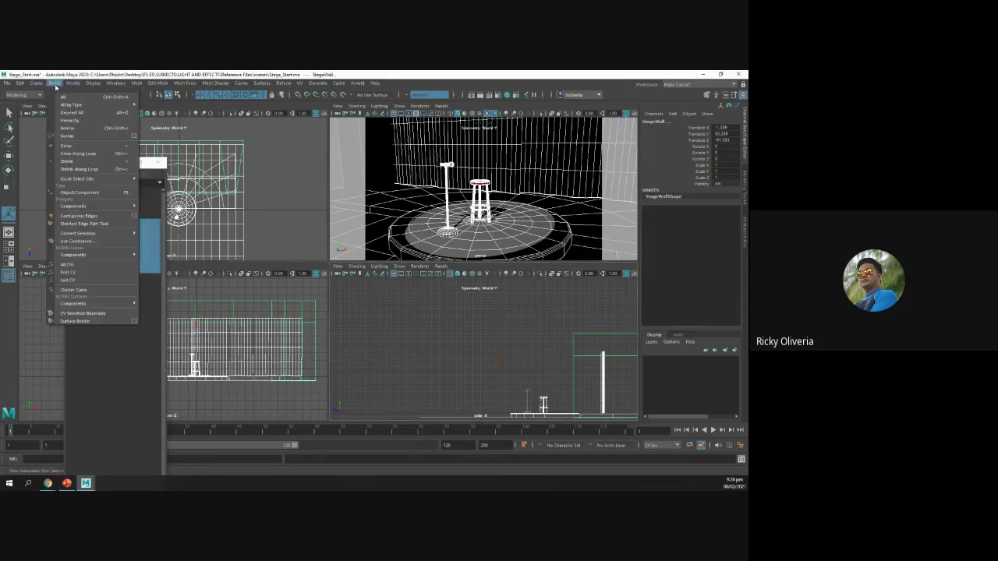
mouse_move(43, 84)
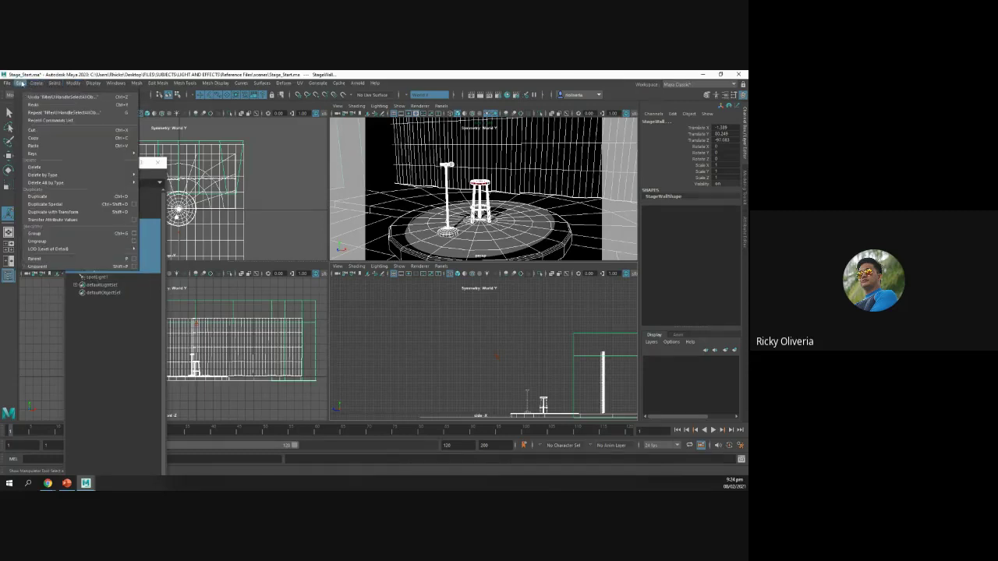
left_click(35, 233)
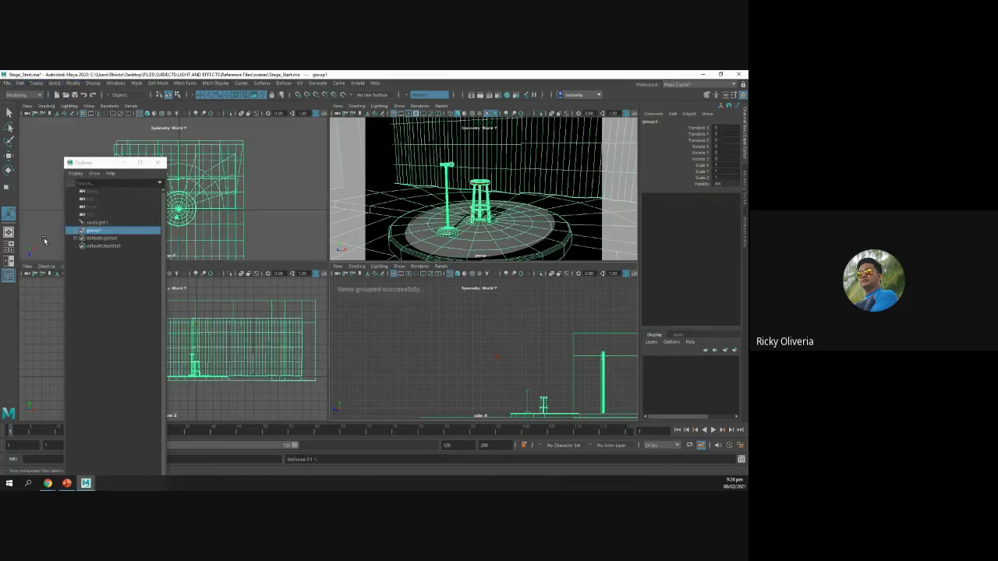
- Rename group1 to 'all'
double_click(92, 231)
type("all")
key("Return")
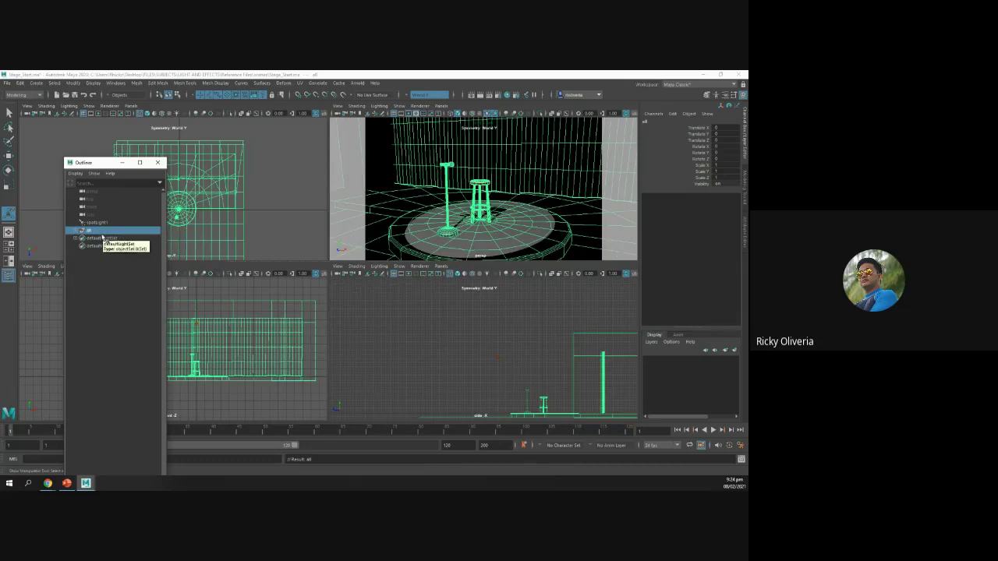
- Put the group on a new display layer, layer1, set to Reference so it can't be picked
left_click(651, 341)
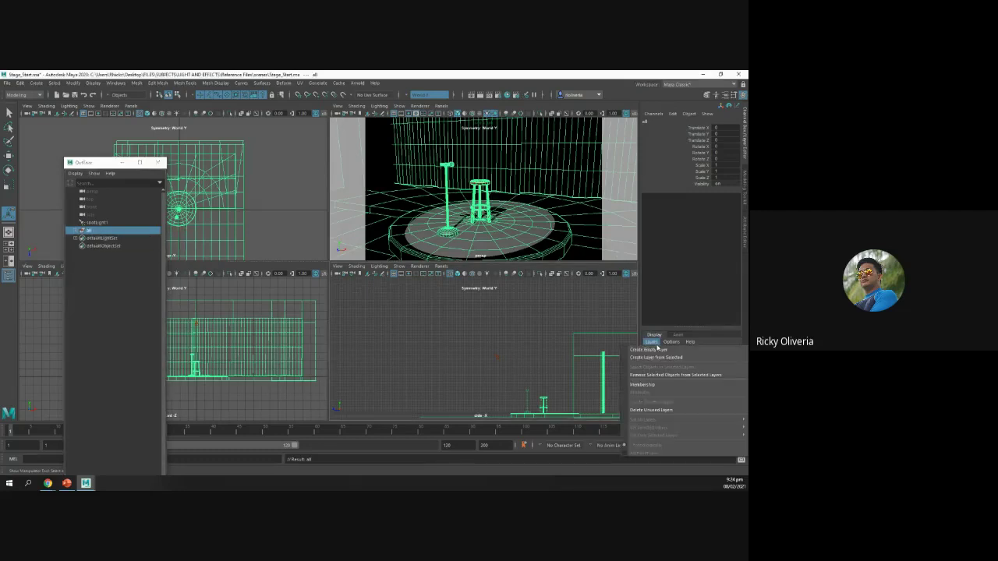
left_click(659, 357)
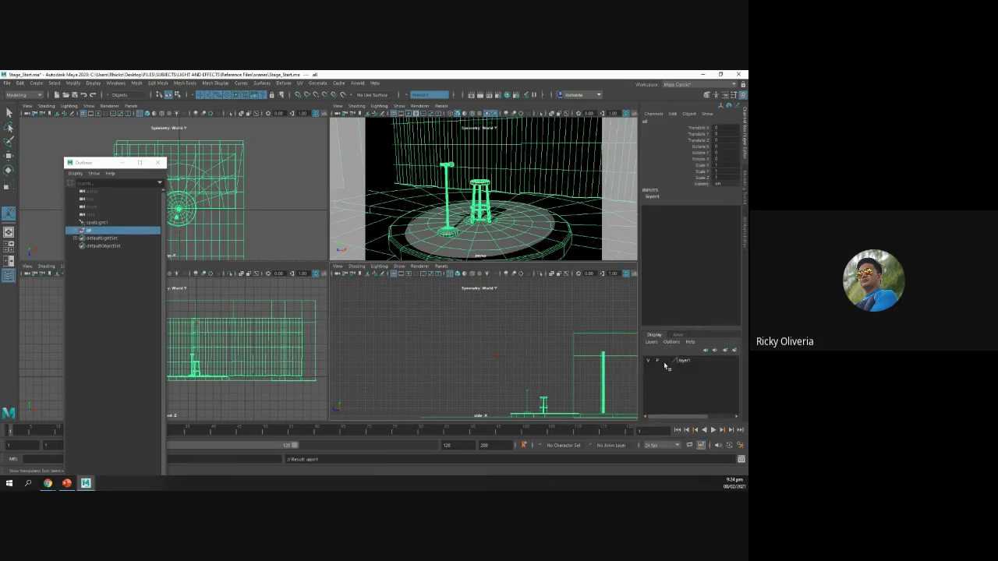
left_click(666, 361)
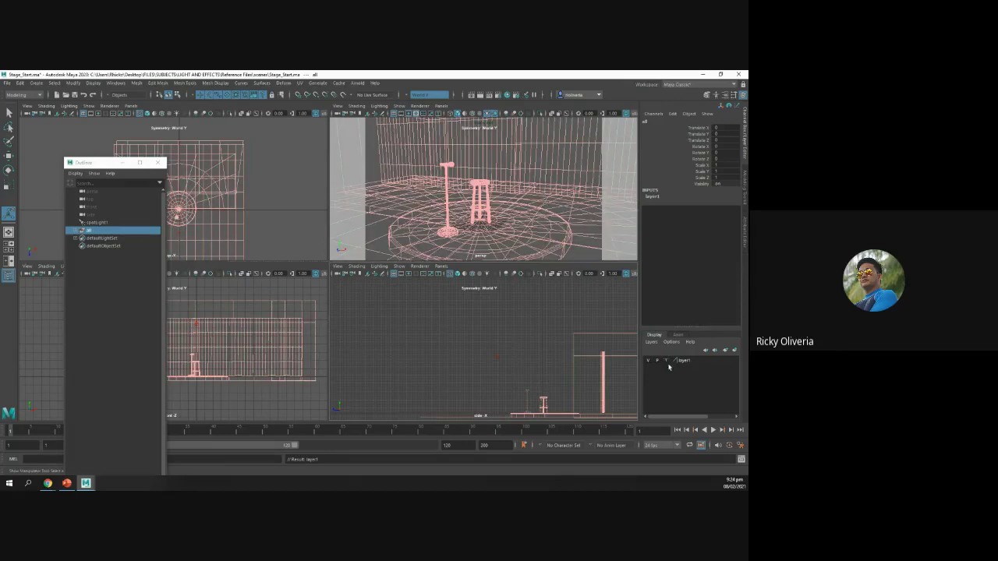
left_click(667, 363)
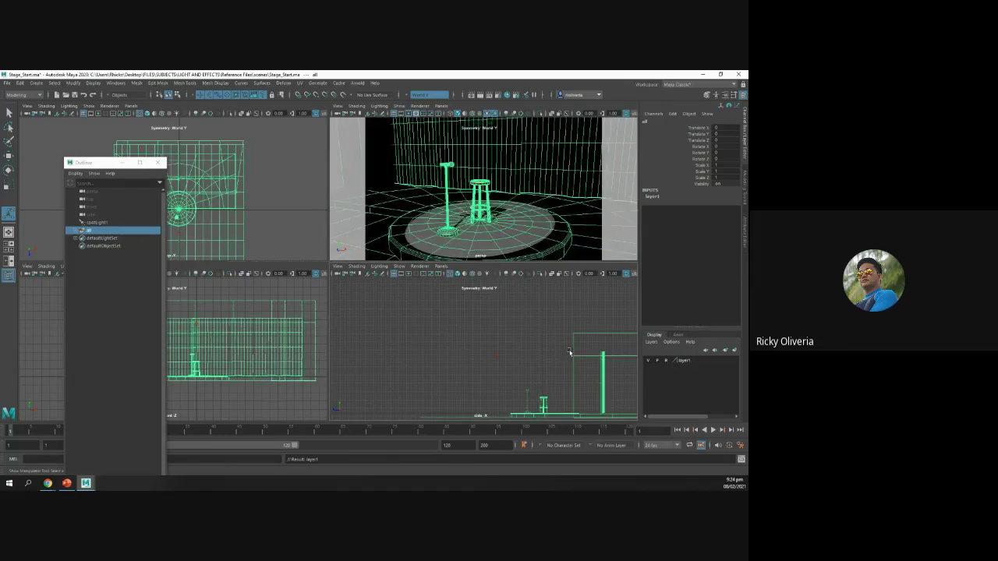
left_click(514, 223)
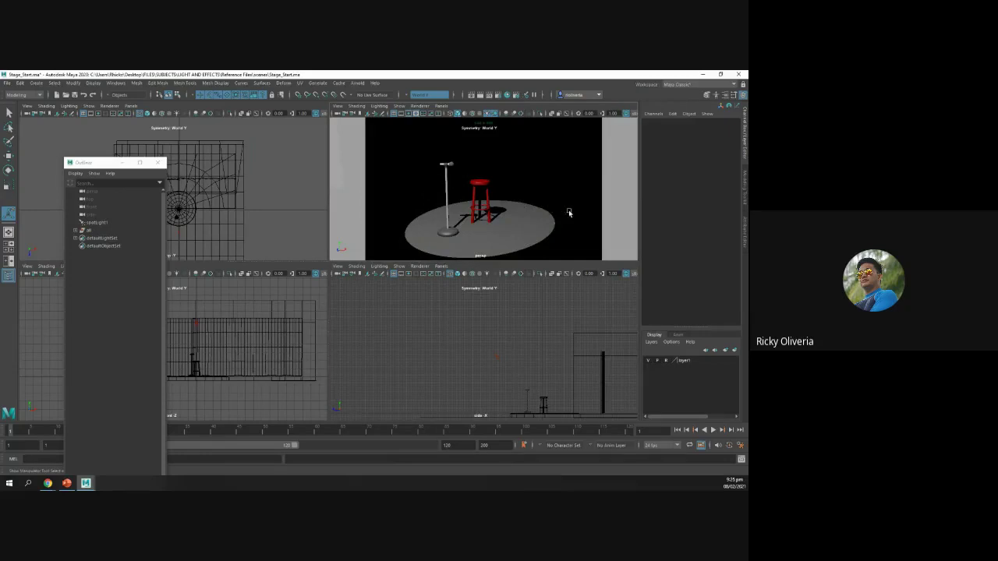
- Select spotLight1 in the side view, then view slide 4 on the light's position
scroll(483, 207, "down", 5)
scroll(483, 207, "up", 5)
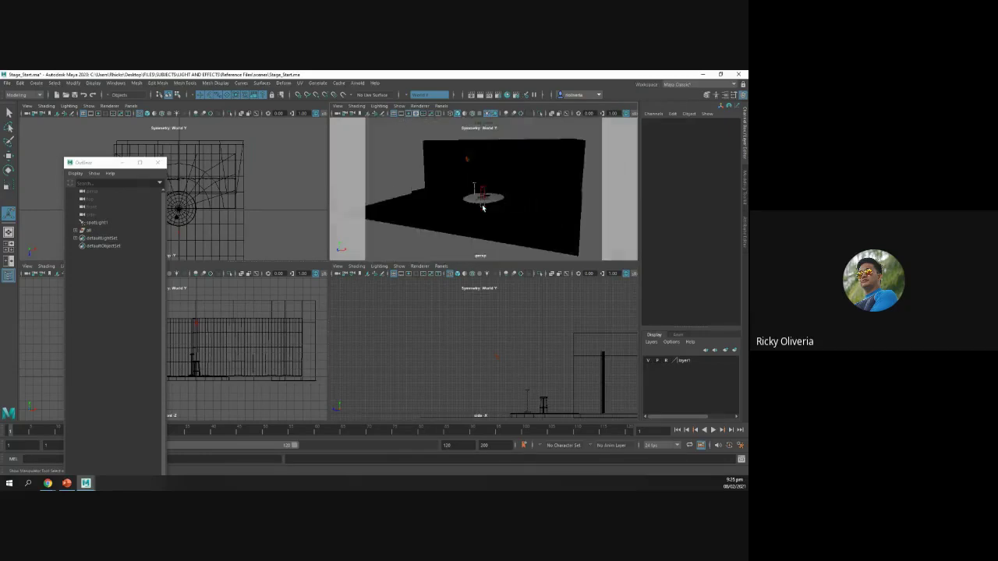
left_click(479, 389)
left_click(494, 356)
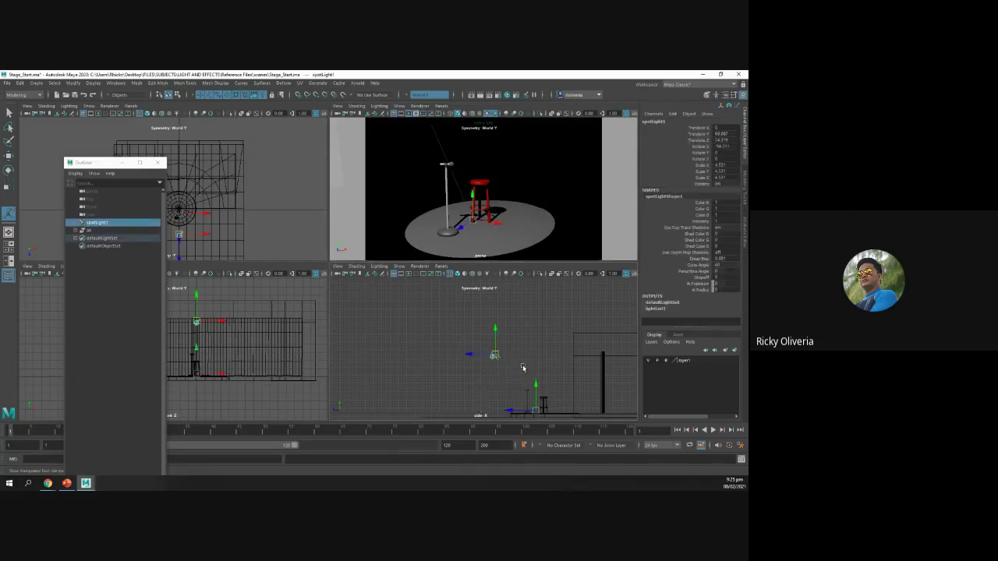
left_click(66, 483)
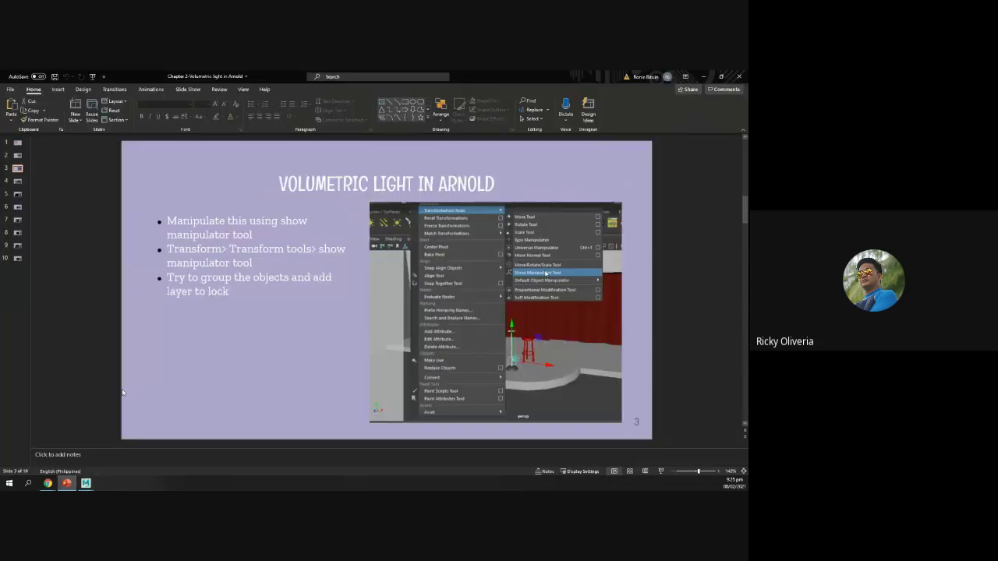
left_click(18, 181)
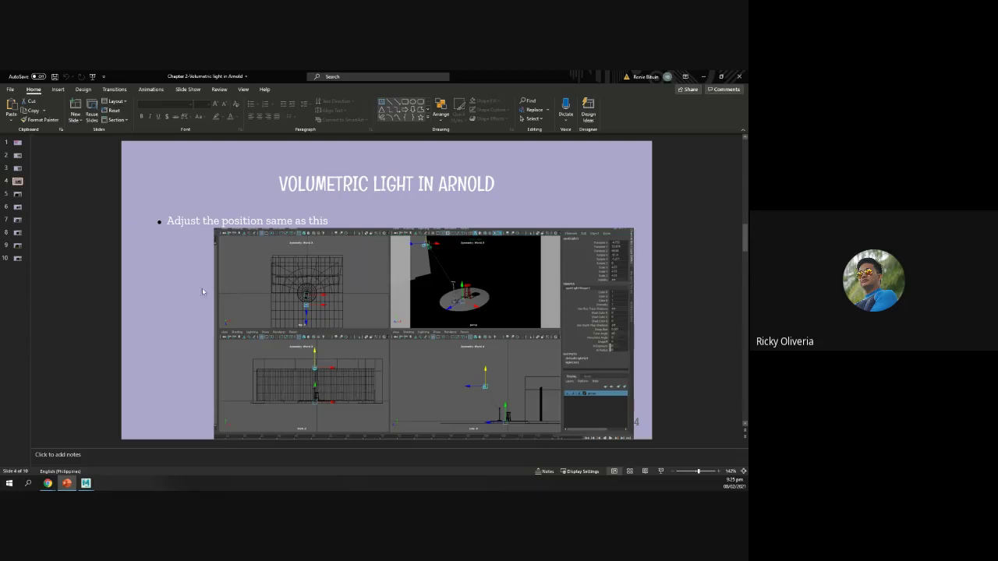
- Bring the Stage_Start.ma Maya window forward and close the floating Outliner
left_click(86, 483)
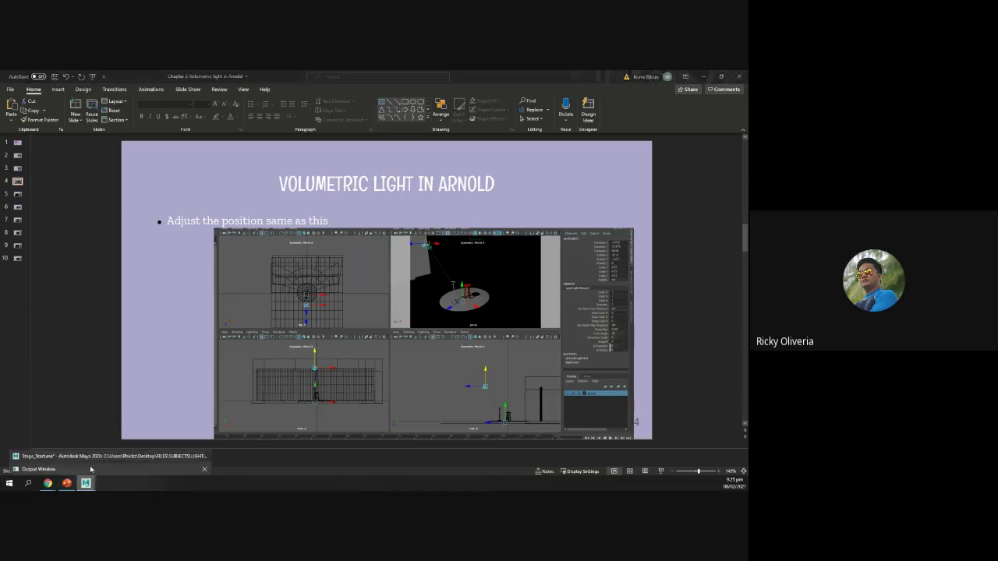
left_click(88, 458)
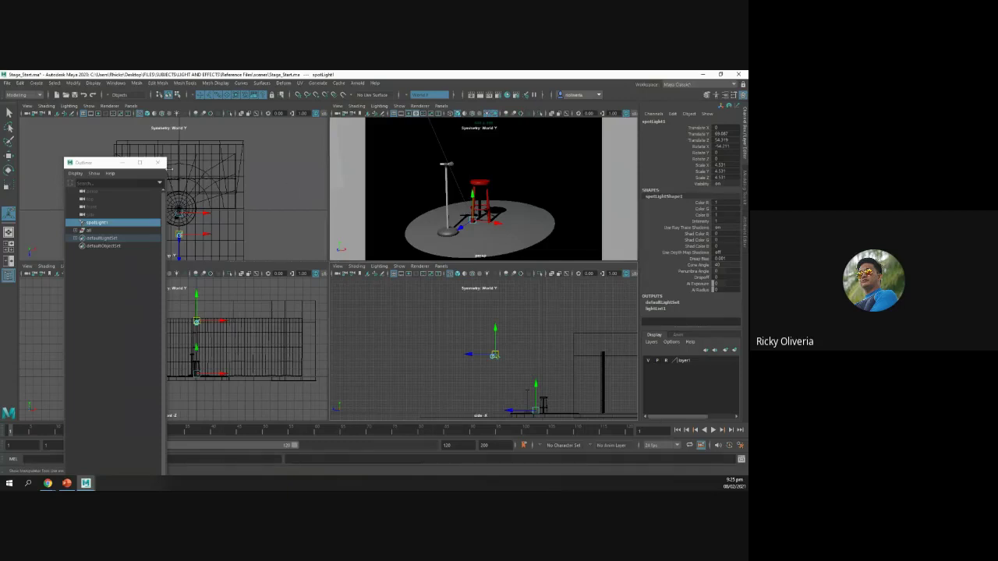
left_click(158, 165)
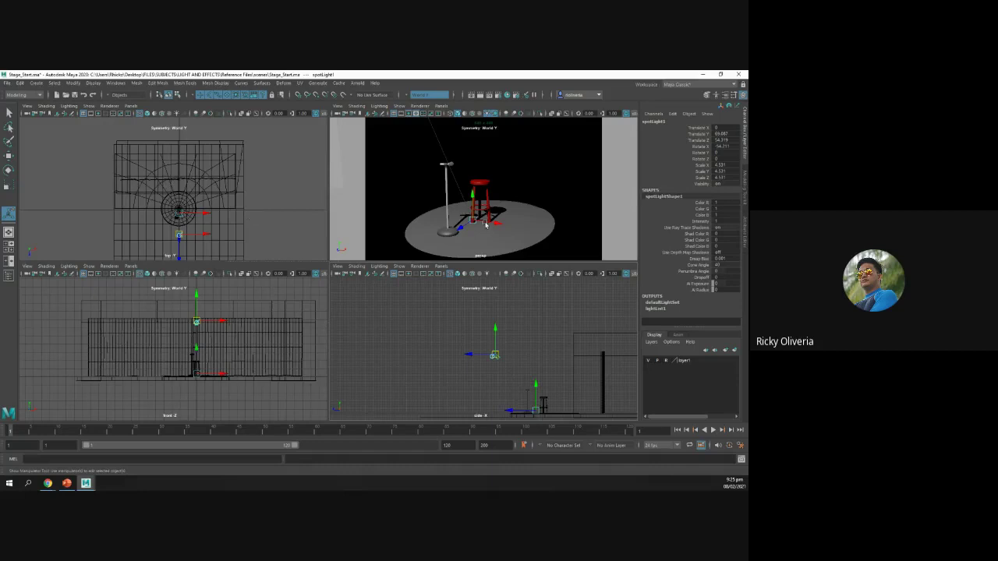
- Tilt spotLight1 in the perspective view to re-aim its pool, then view slide 5
left_click(462, 227)
left_click_drag(462, 228, 467, 216)
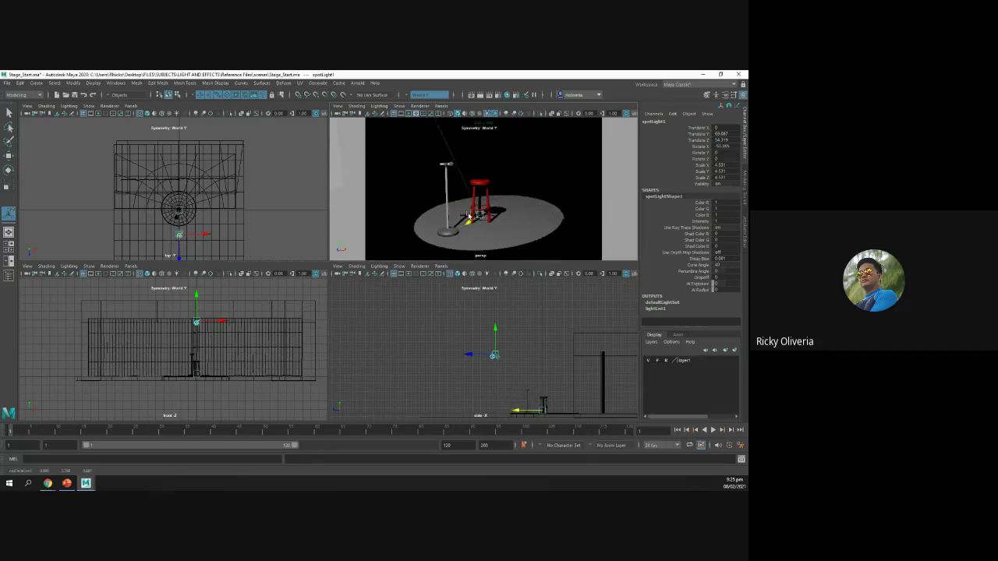
left_click(468, 216)
left_click(67, 484)
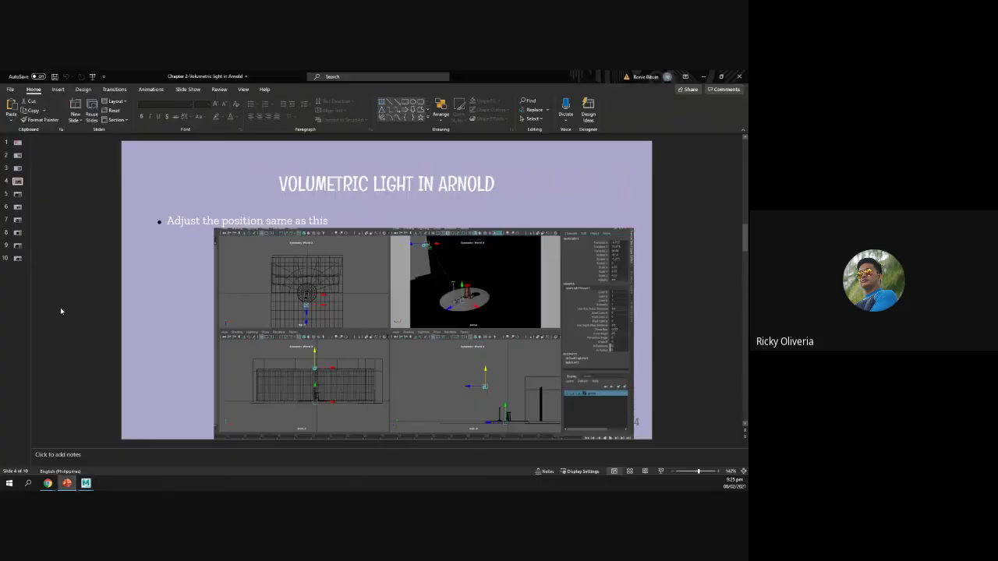
left_click(16, 194)
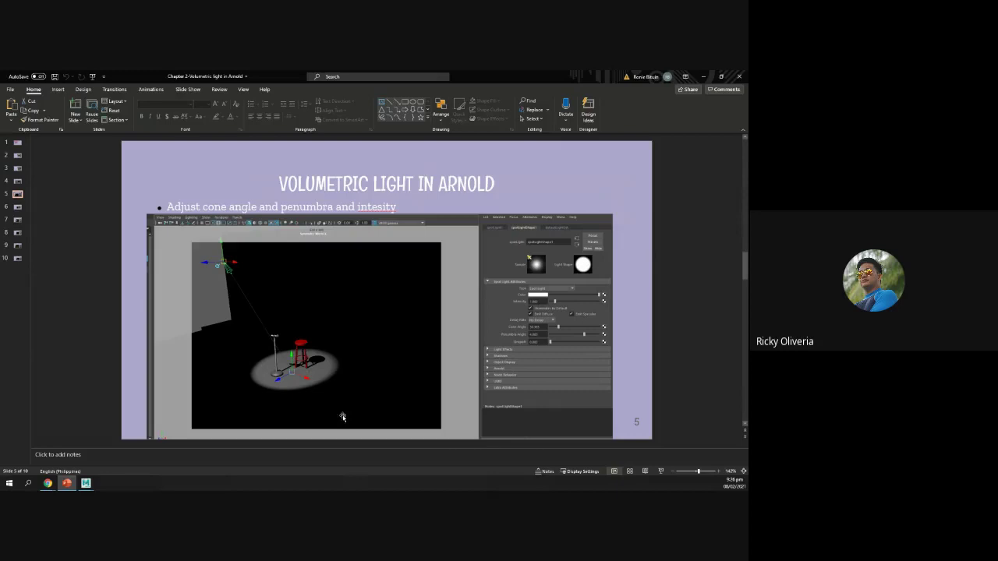
- Bring the Stage_Start.ma Maya window back to the front from the taskbar
left_click(86, 483)
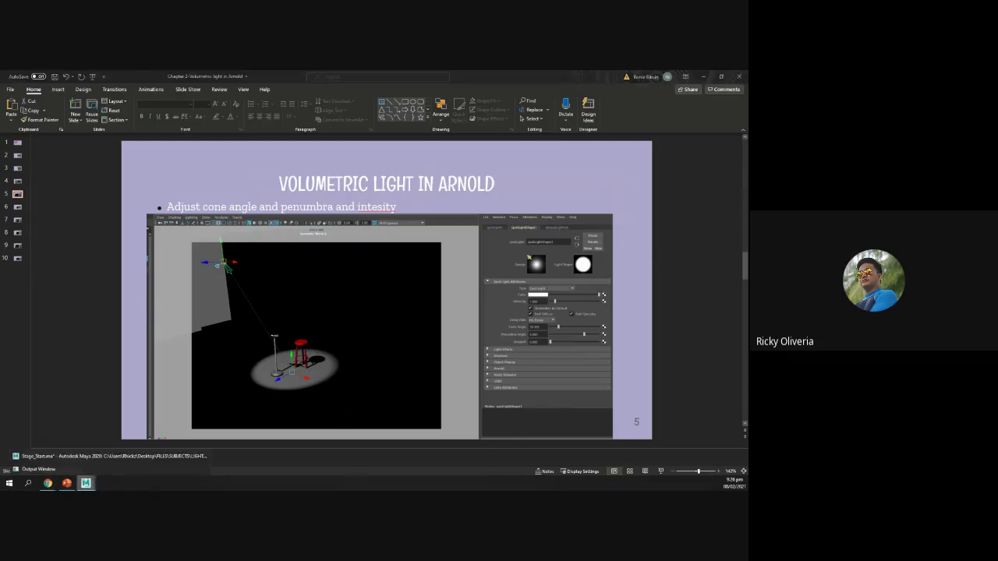
left_click(101, 456)
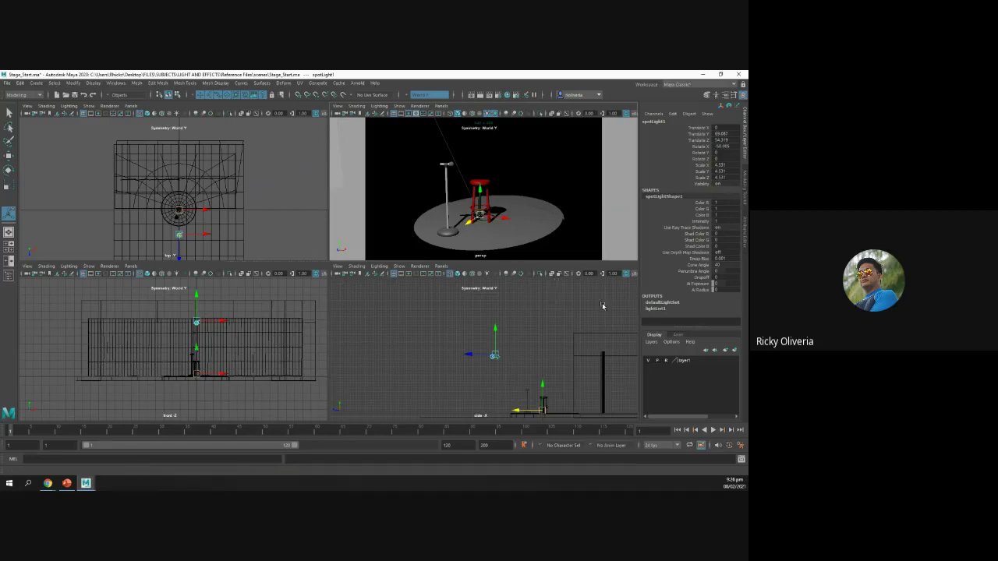
- Set spotLight1's penumbra angle to about -0.33, deselect it, and maximize the perspective view
left_click(494, 355)
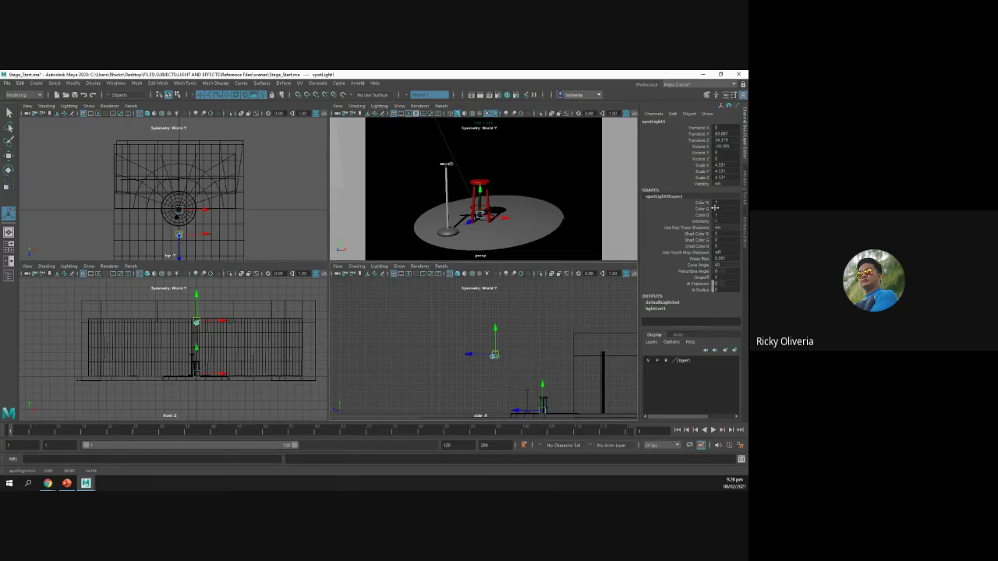
left_click(745, 240)
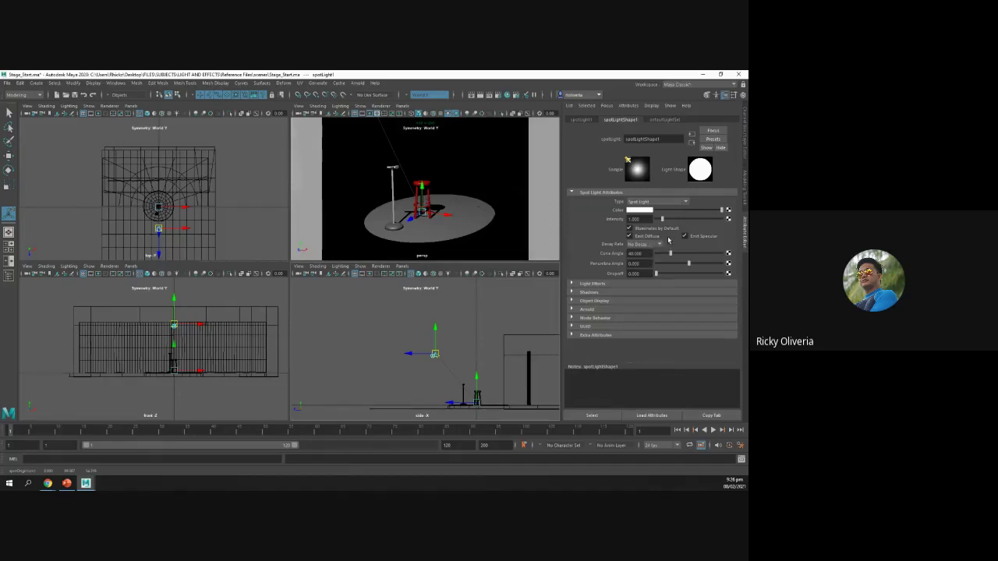
left_click_drag(689, 265, 658, 265)
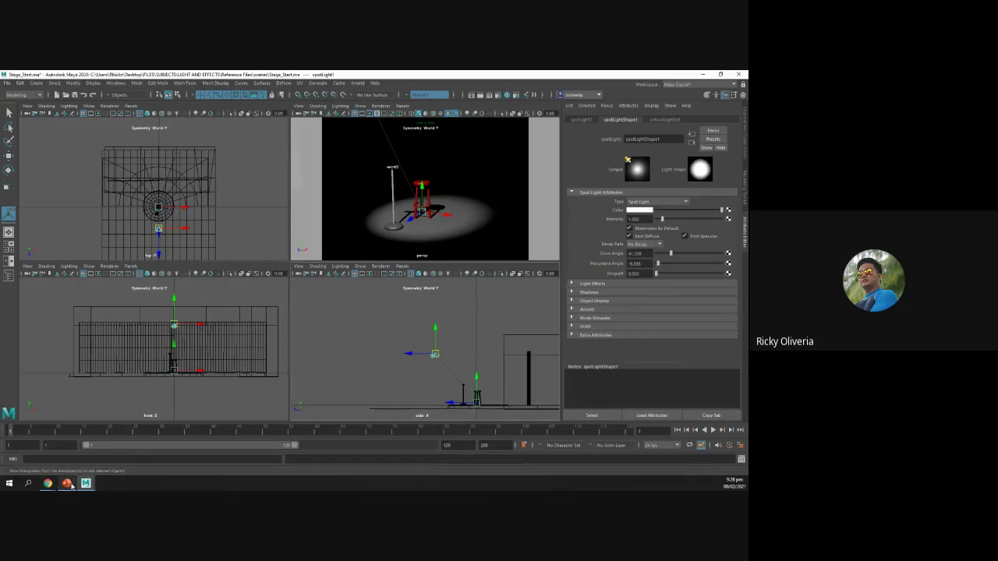
mouse_move(69, 484)
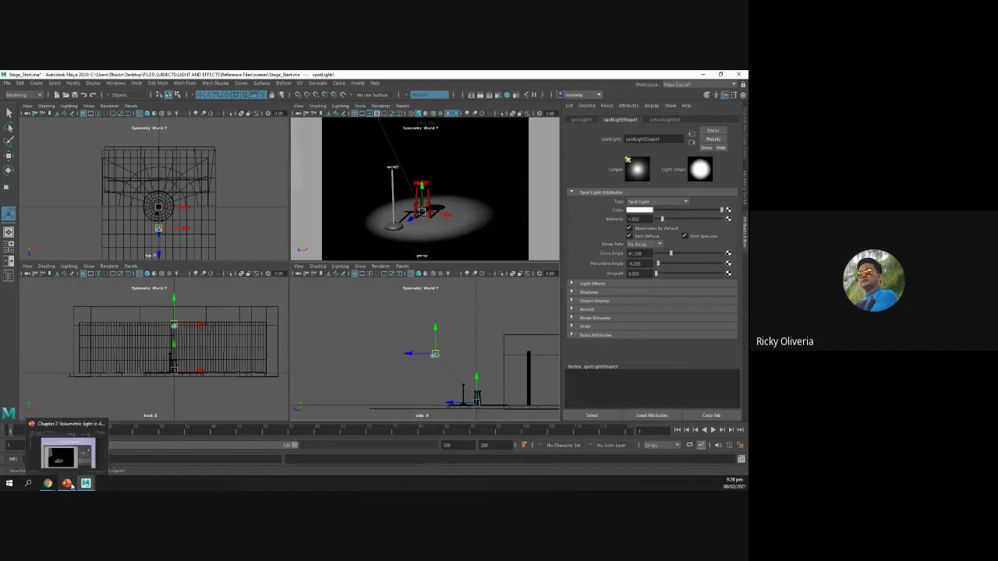
left_click(457, 235)
key("space")
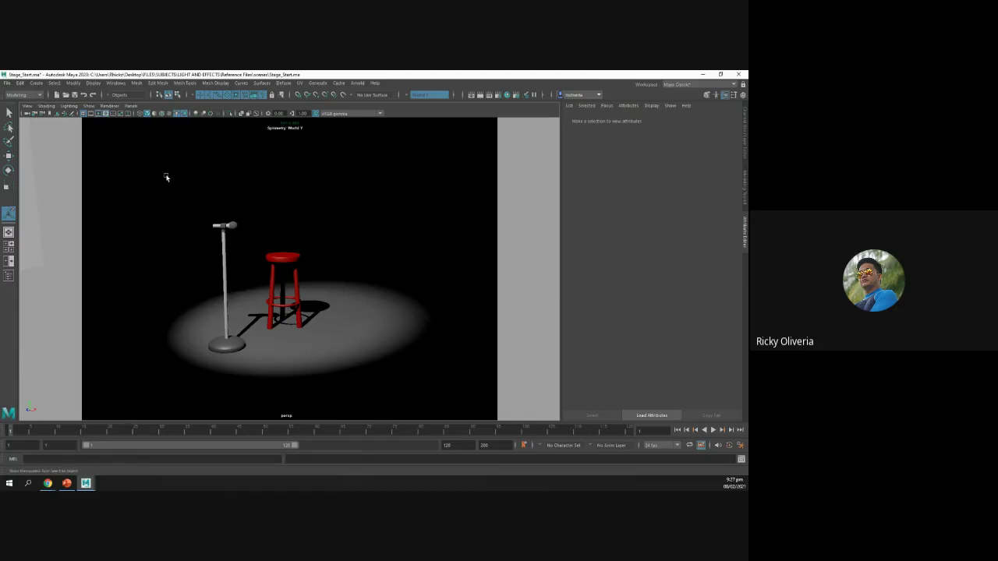
- Select the spotlight and check the tutorial slides before editing its cone
scroll(232, 247, "down", 3)
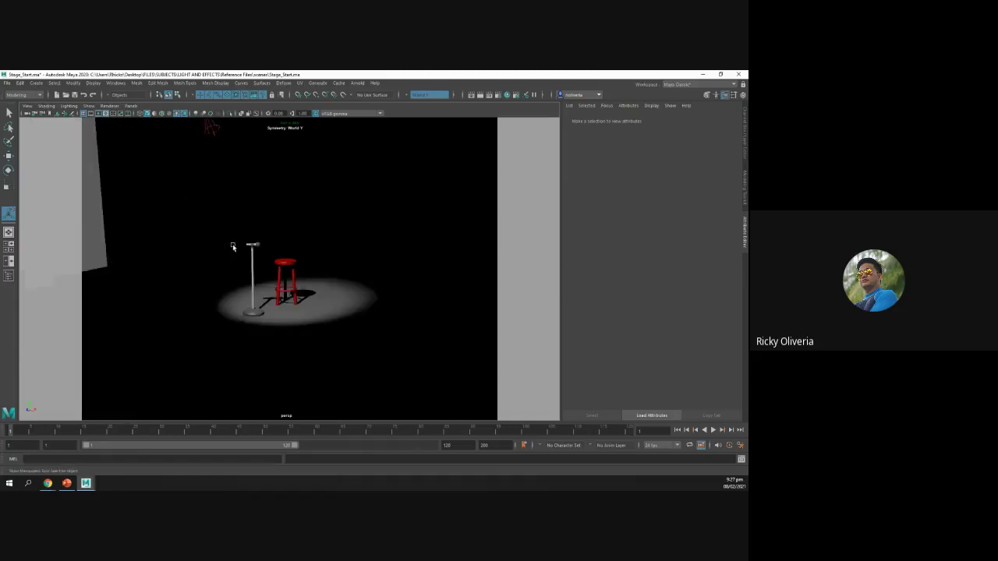
left_click(211, 123)
scroll(211, 123, "up", 3)
scroll(275, 288, "down", 2)
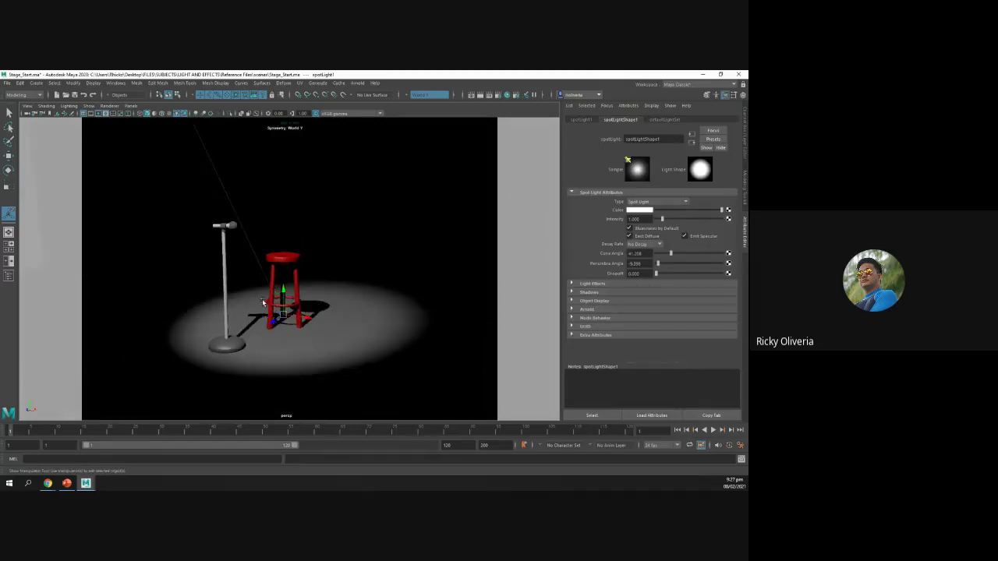
key("alt+Tab")
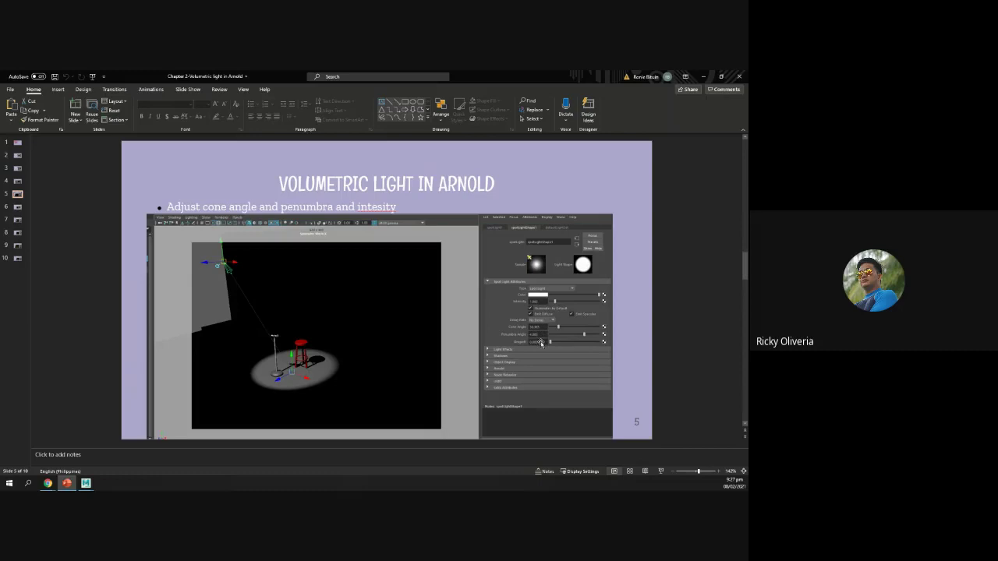
key("alt+Tab")
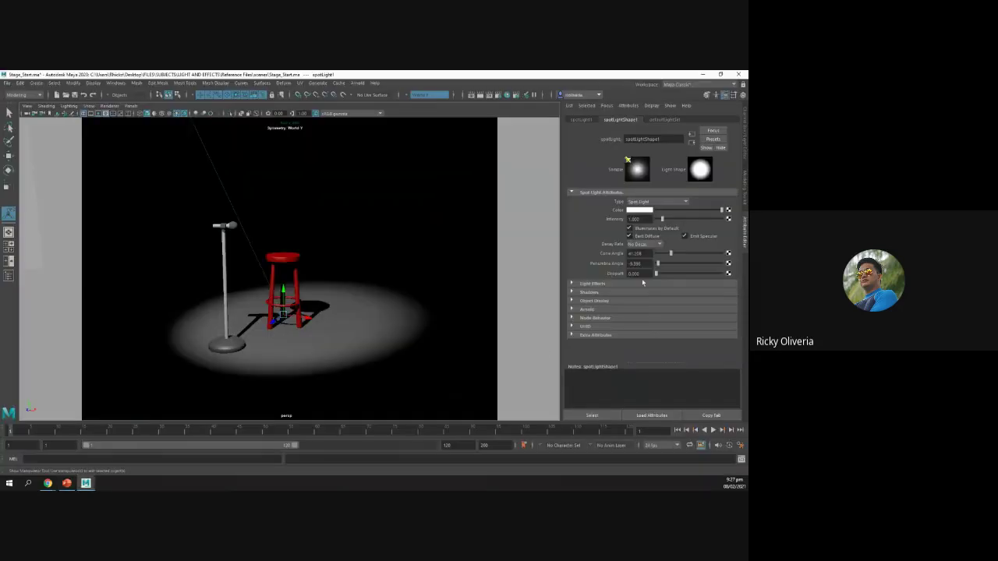
- Set cone angle to about 27.1 and penumbra to about 5.3, then shift the light's pool
left_click_drag(643, 254, 626, 254)
key("BackSpace")
type("30")
key("Tab")
type("10")
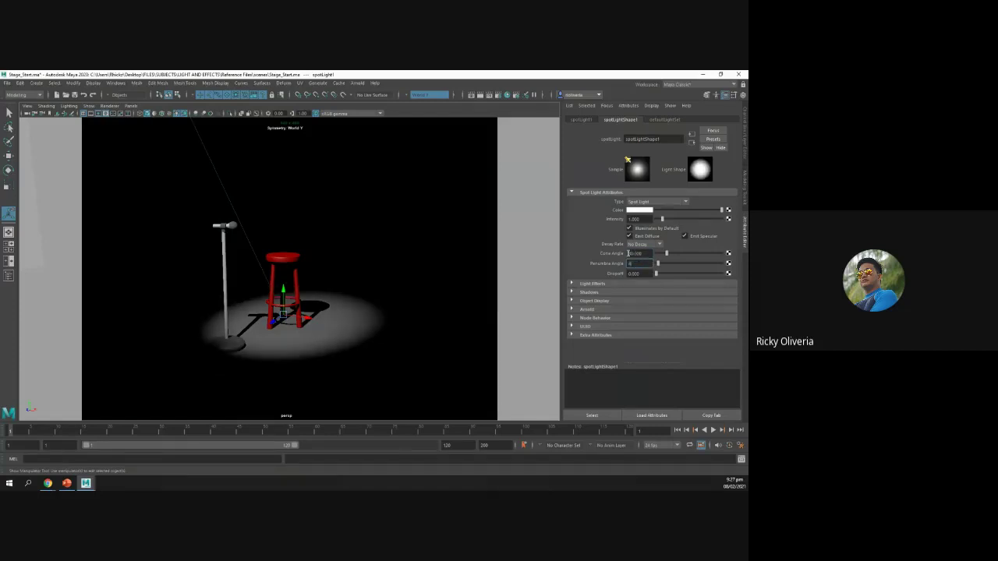
key("Return")
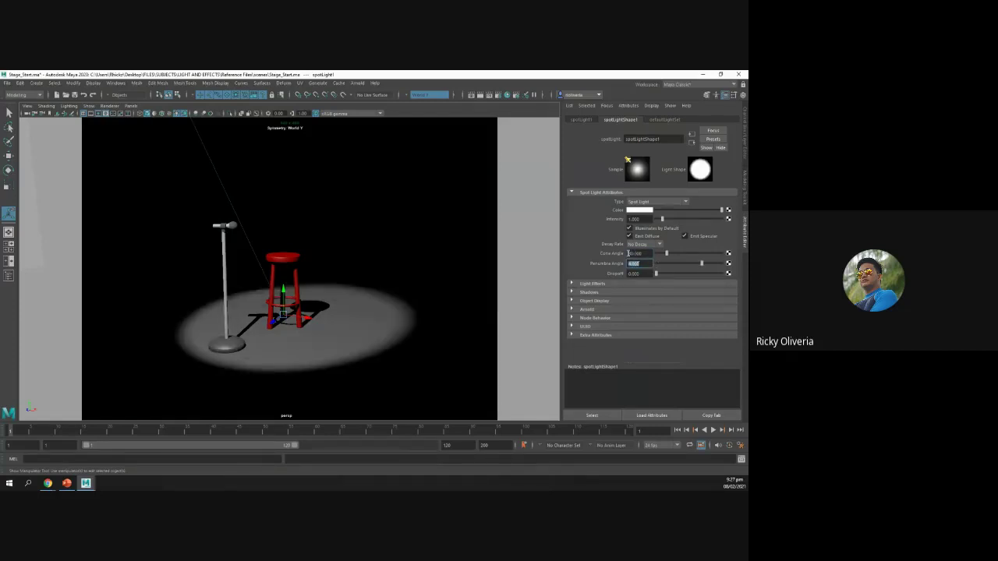
mouse_move(702, 264)
left_mouse_down()
mouse_move(711, 265)
mouse_move(665, 253)
mouse_move(706, 264)
left_mouse_up()
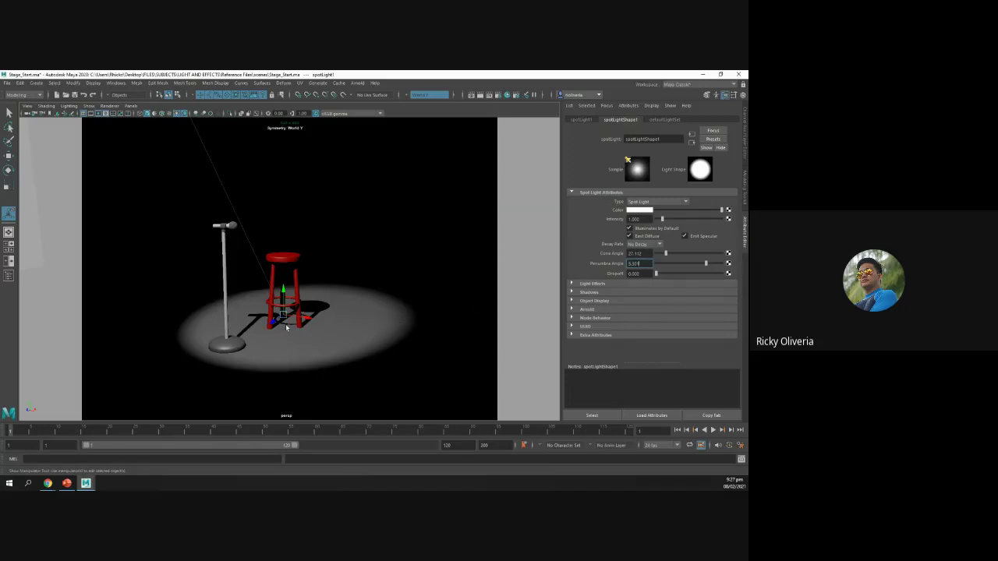
left_click_drag(275, 321, 265, 326)
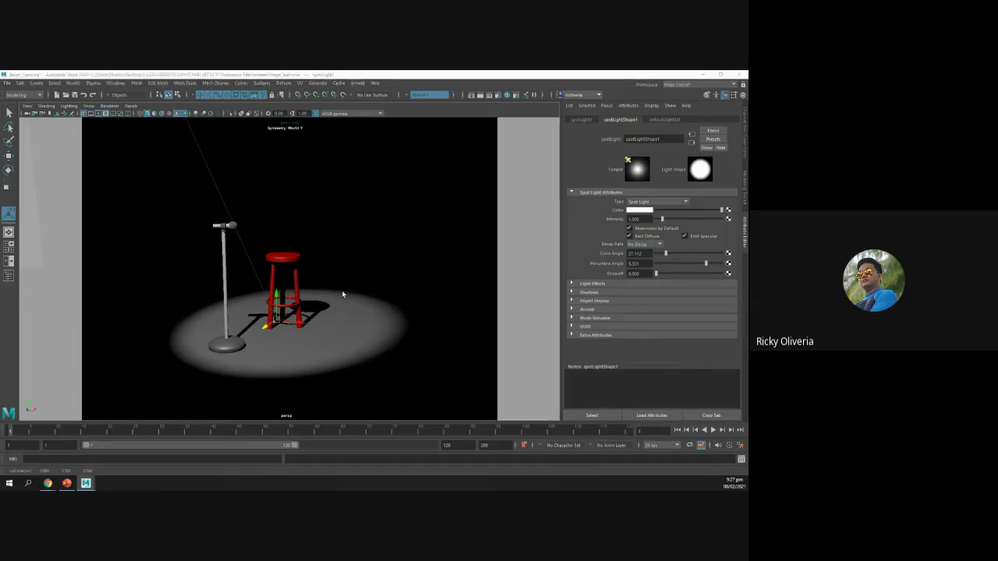
key("alt+Tab")
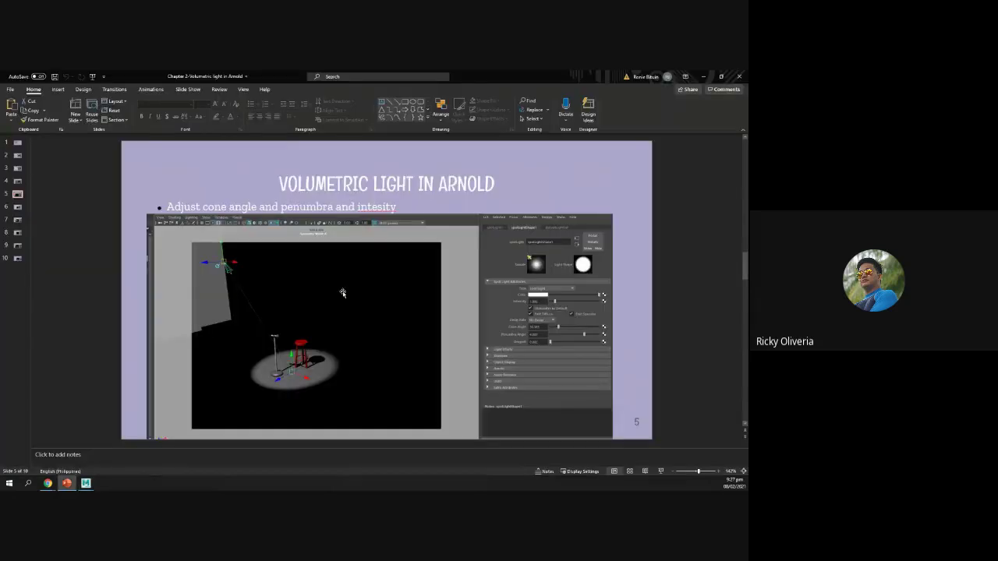
- Show slide 6 on adding volumetric shadow, then bring the Stage_Start.ma Maya window forward
left_click(18, 206)
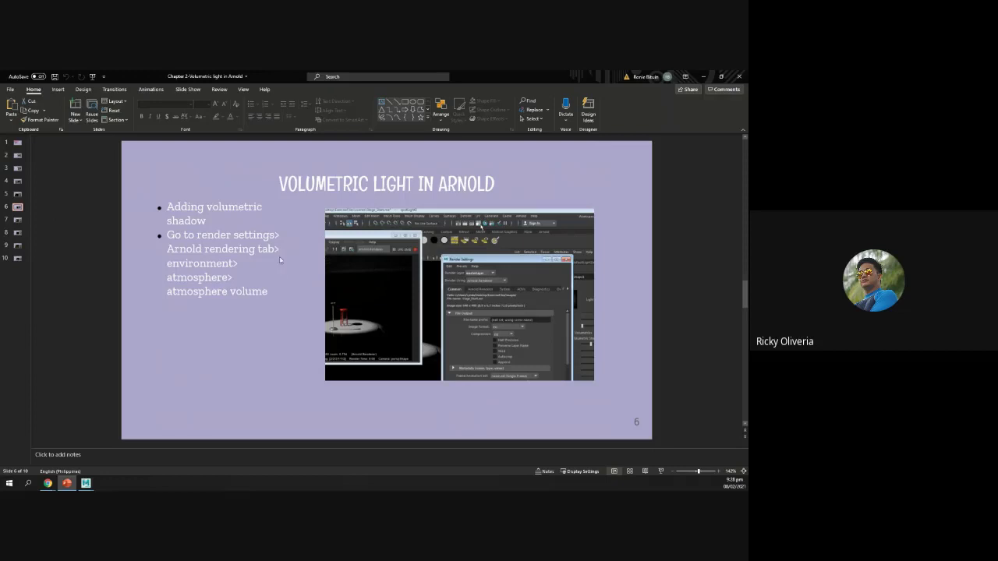
left_click(86, 483)
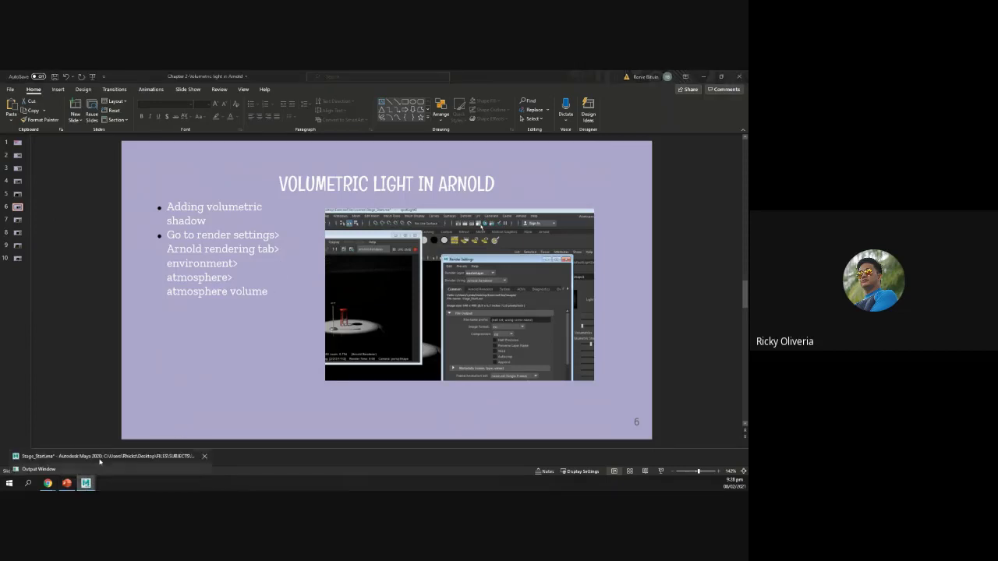
left_click(95, 468)
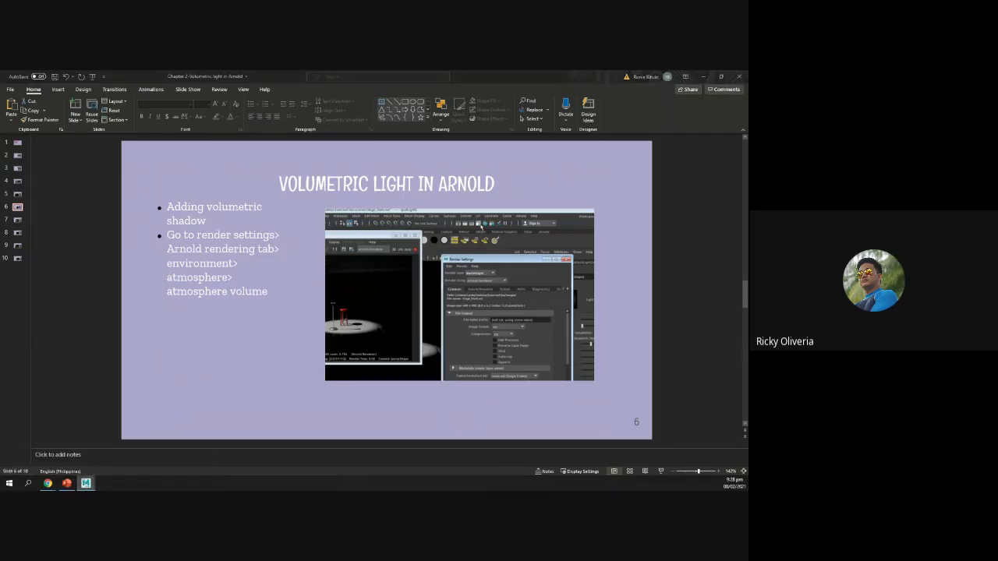
left_click(142, 375)
left_click(85, 483)
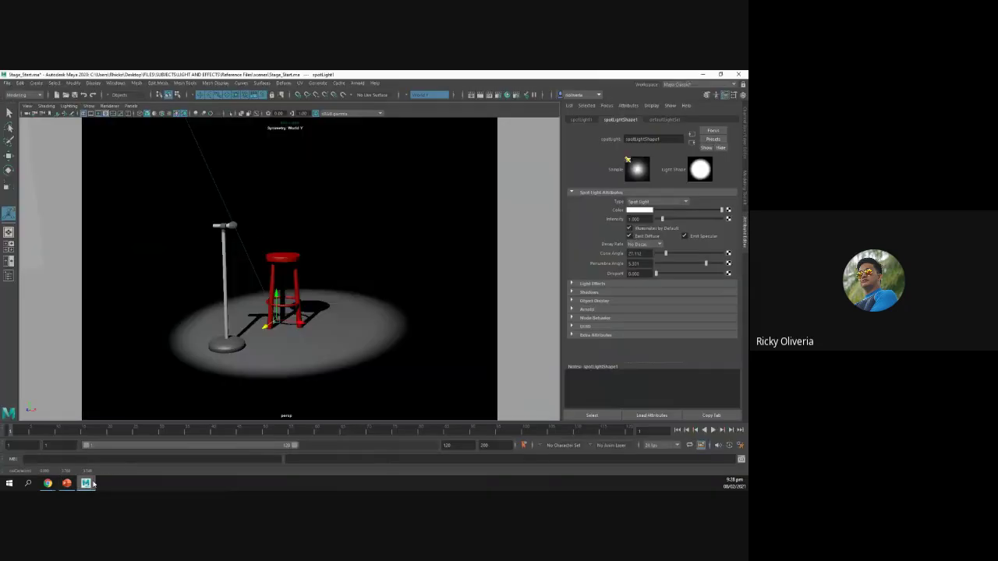
- Test-render the stage, drag the spotlight Intensity higher, and render again
left_click(479, 94)
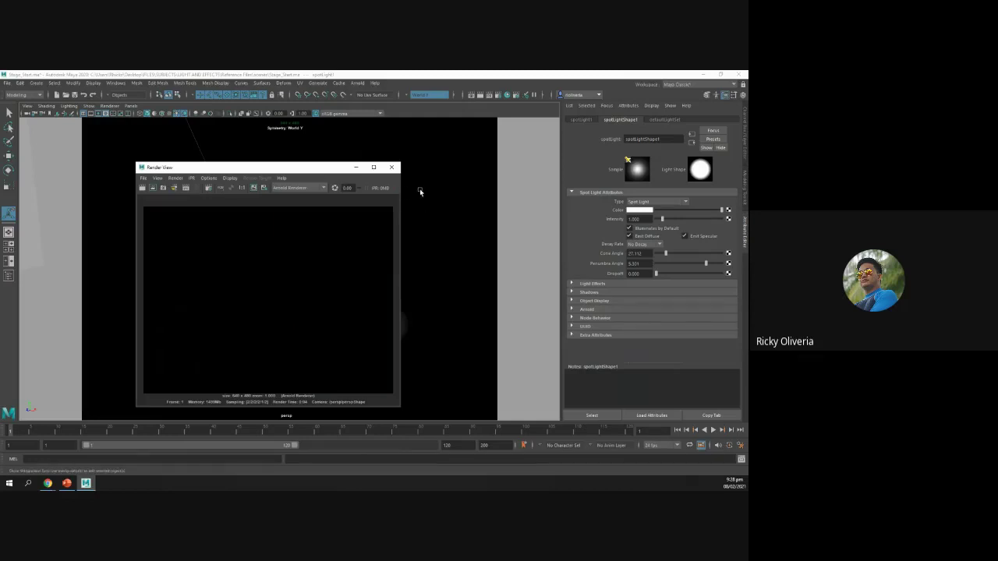
left_click(392, 167)
left_click_drag(651, 219, 573, 220)
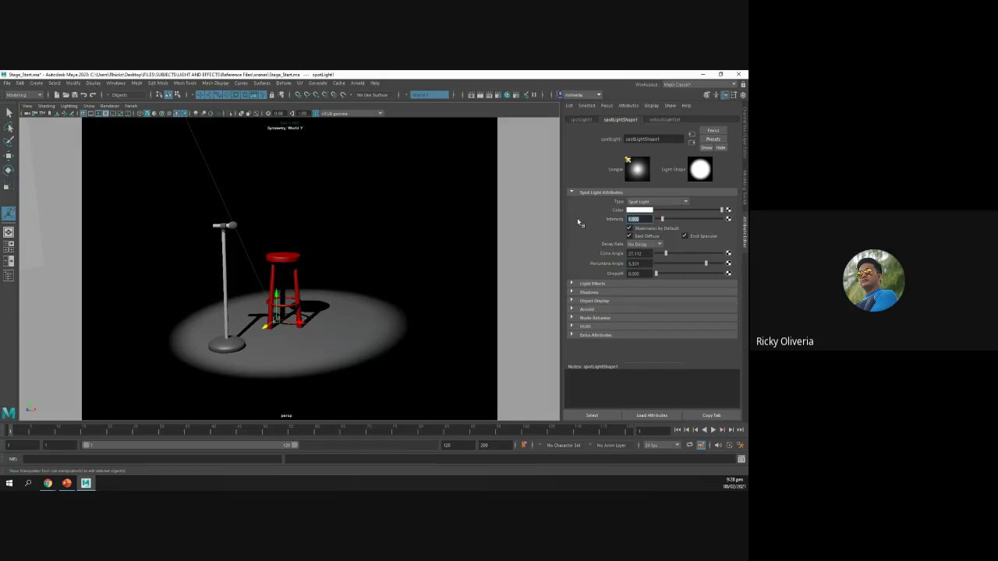
left_click_drag(662, 219, 721, 225)
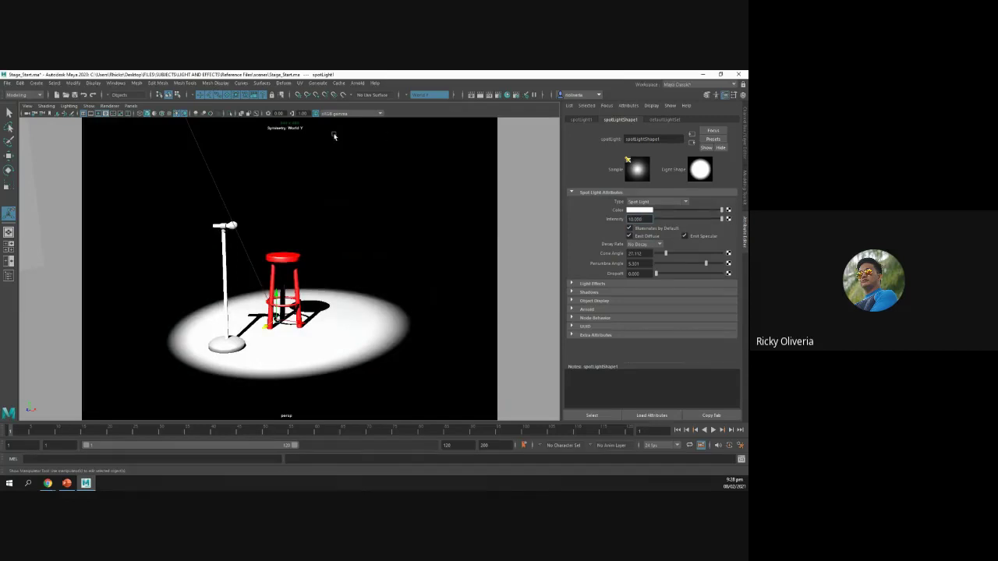
left_click(480, 94)
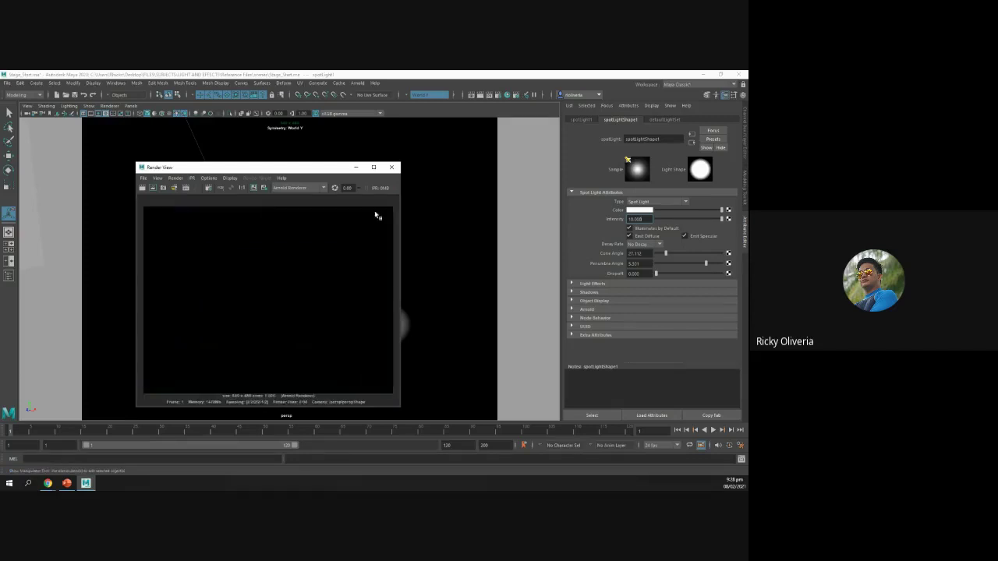
left_click(392, 167)
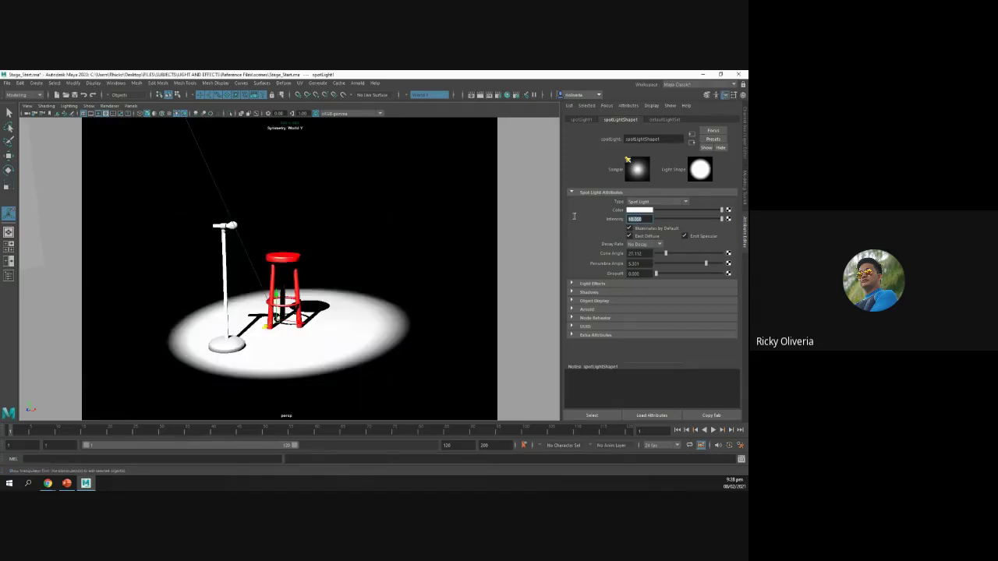
- Set the spotlight Intensity to 40000 and check it in a test render
type("4")
key("Return")
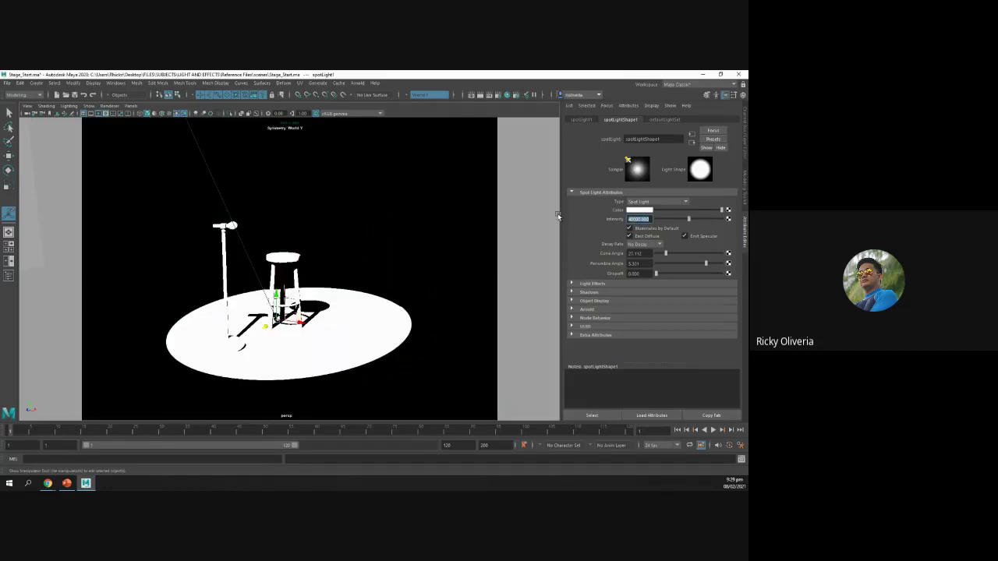
left_click(477, 94)
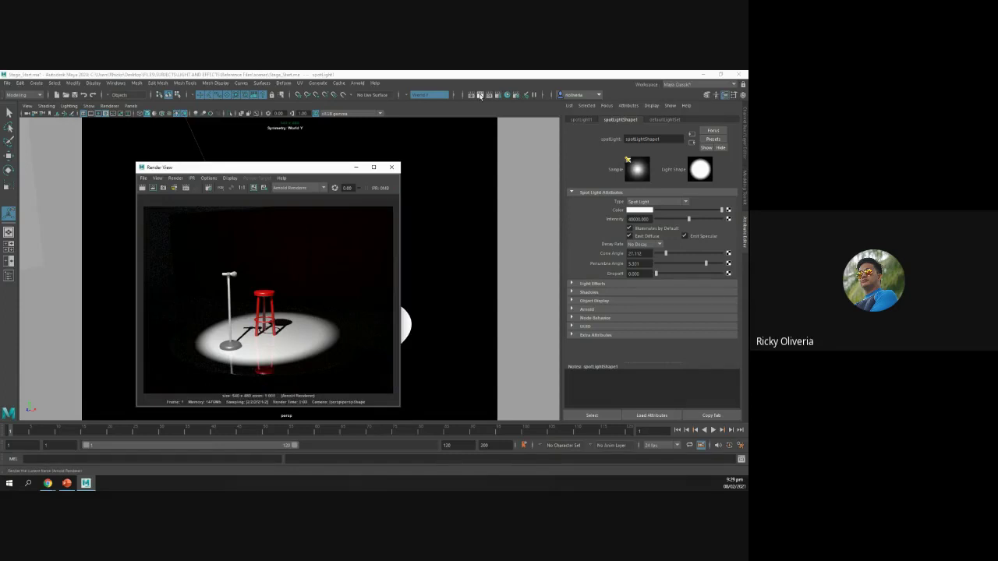
left_click(392, 168)
left_click_drag(650, 220, 596, 223)
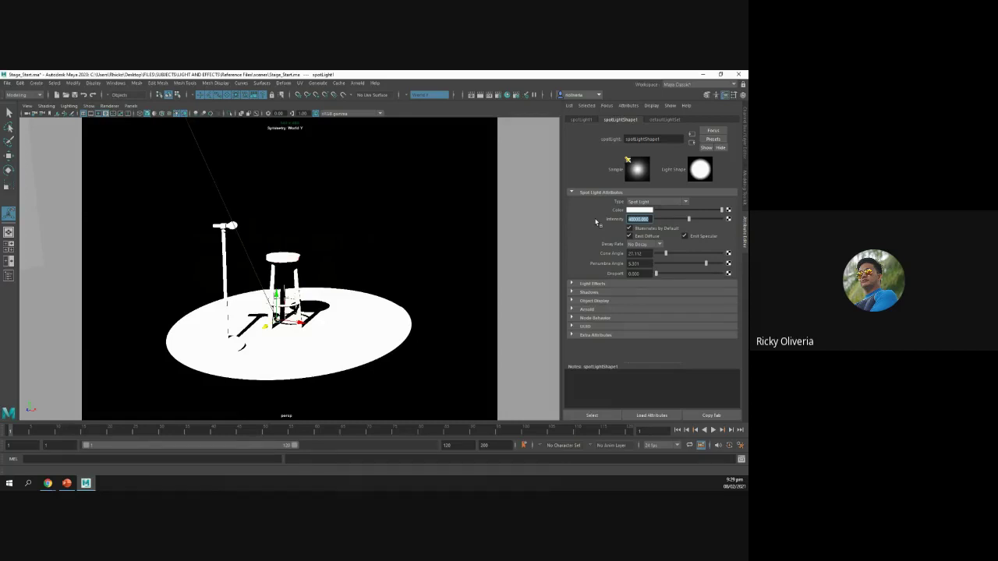
- Set the spotlight Decay Rate to Quadratic and preview it in a test render
left_click(642, 244)
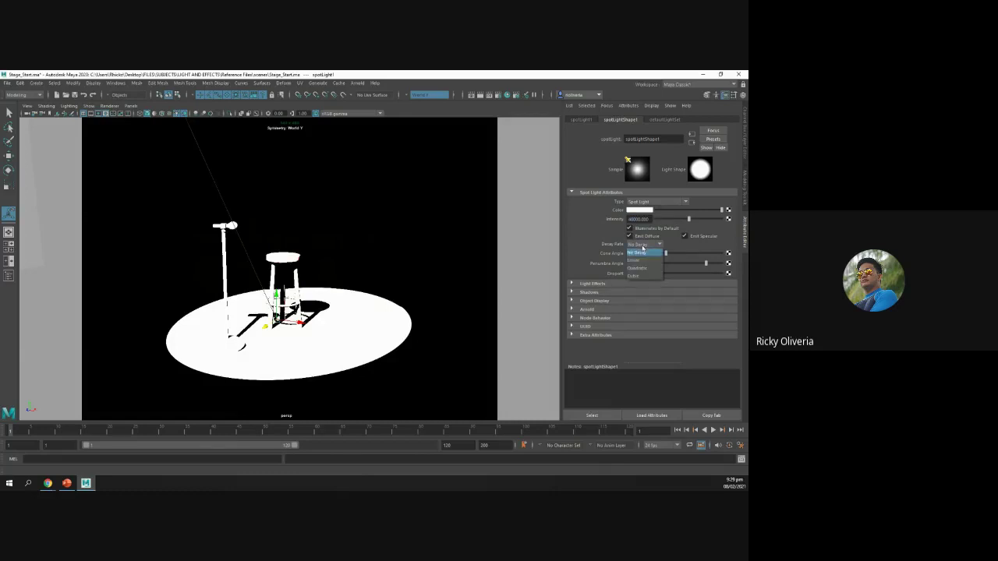
left_click(642, 267)
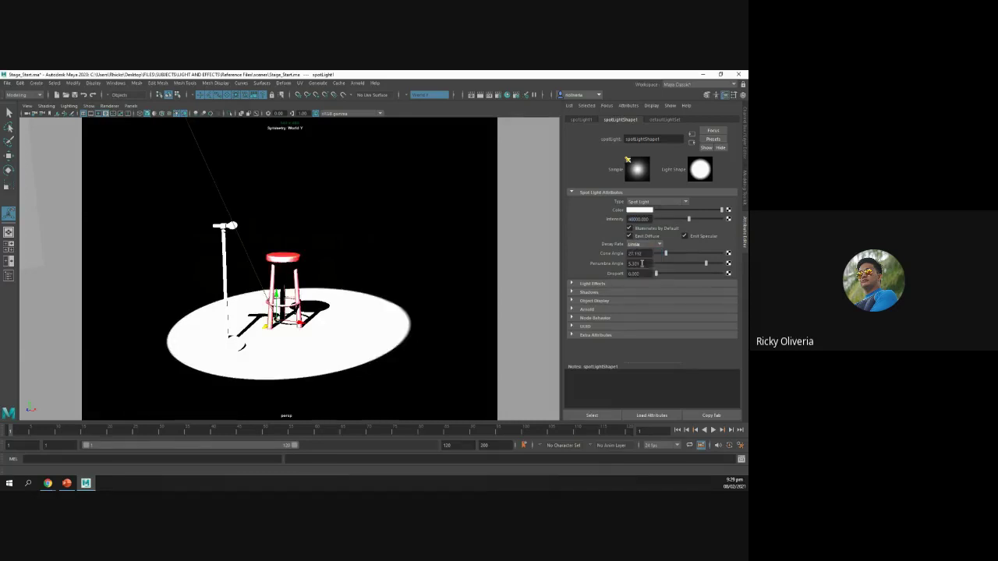
left_click(642, 245)
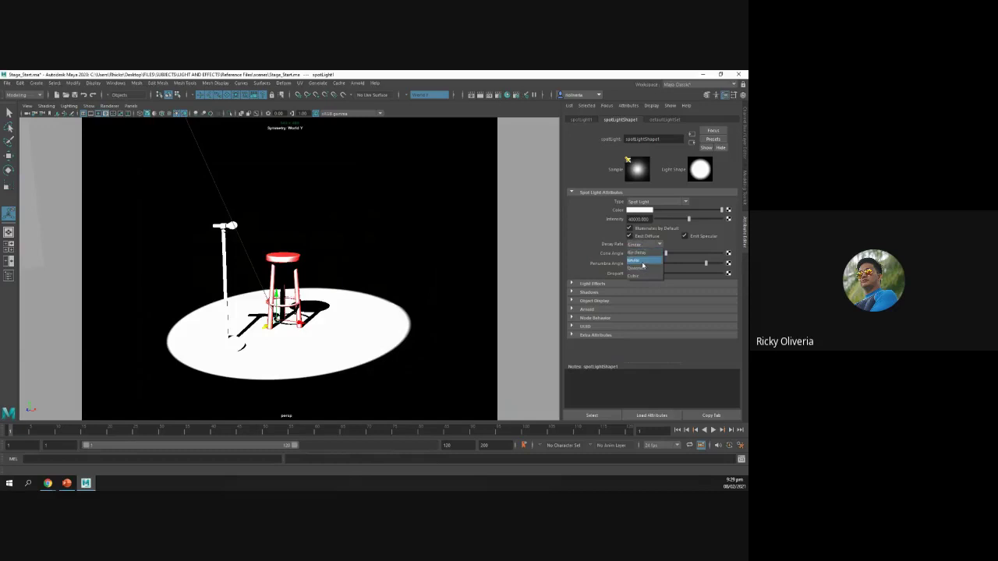
left_click(643, 268)
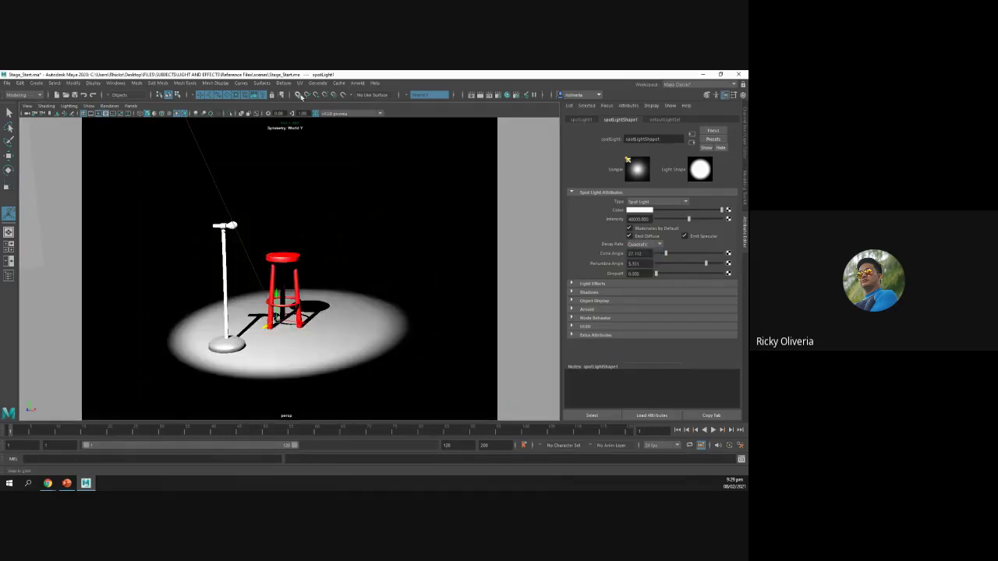
left_click(481, 94)
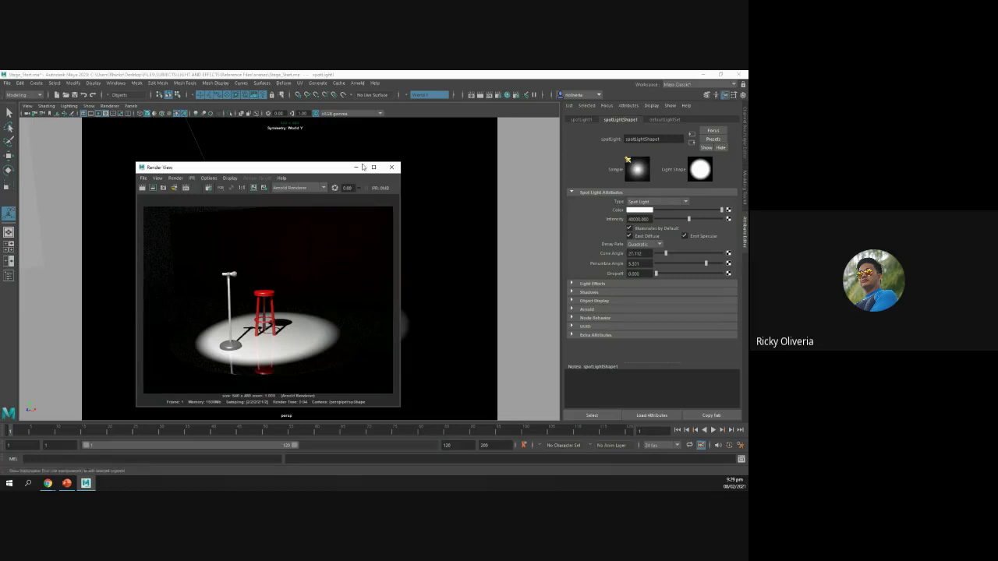
left_click(391, 167)
- Lower the spotlight Intensity to 3000 and re-render to check the falloff
left_click_drag(650, 219, 568, 218)
type("300")
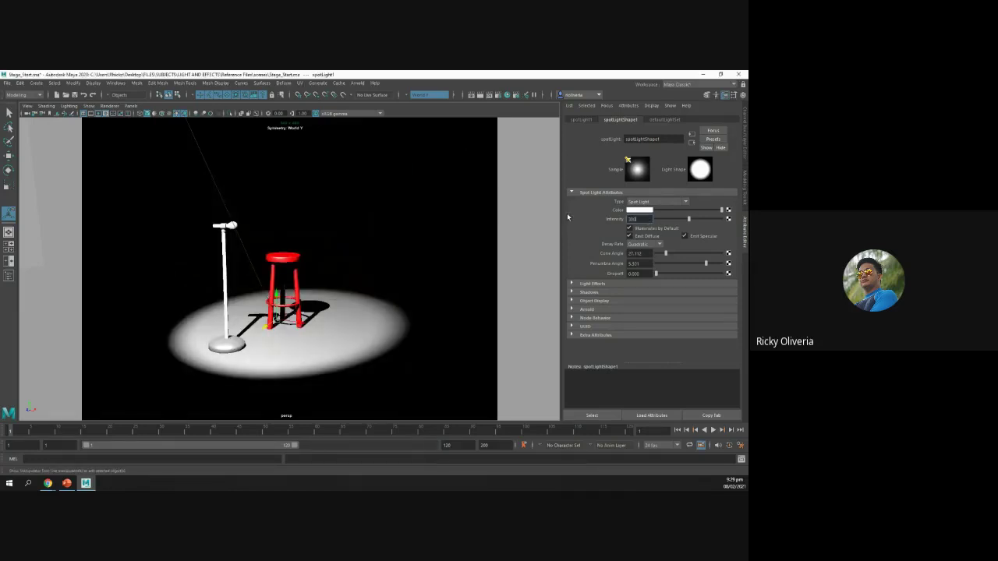
type("0")
key("Return")
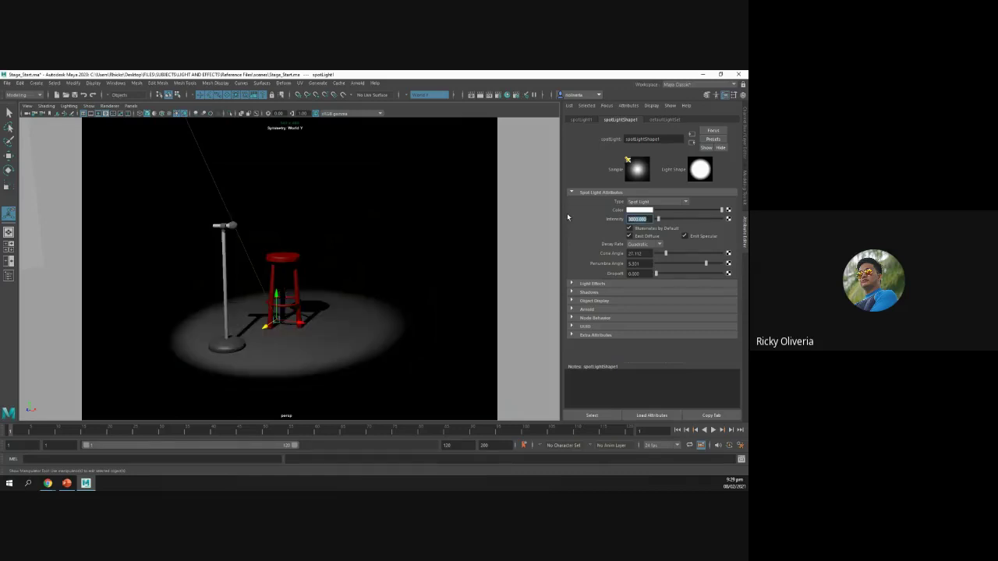
left_click(479, 95)
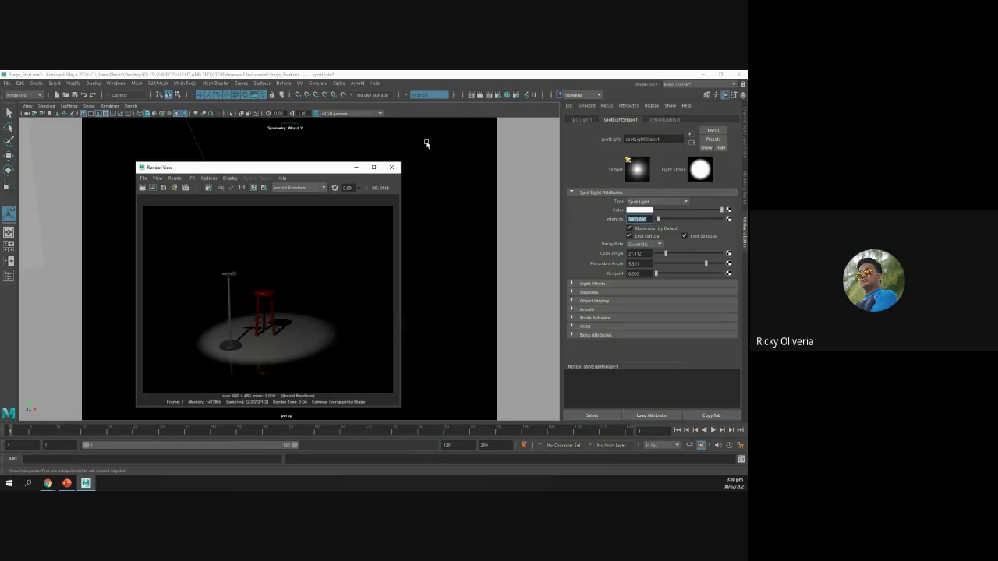
left_click(391, 167)
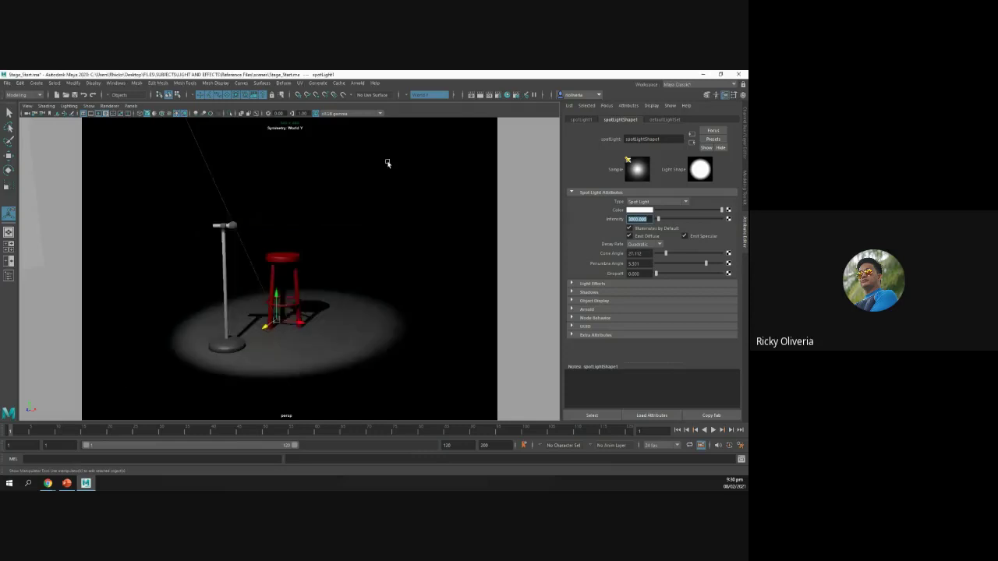
left_click(68, 483)
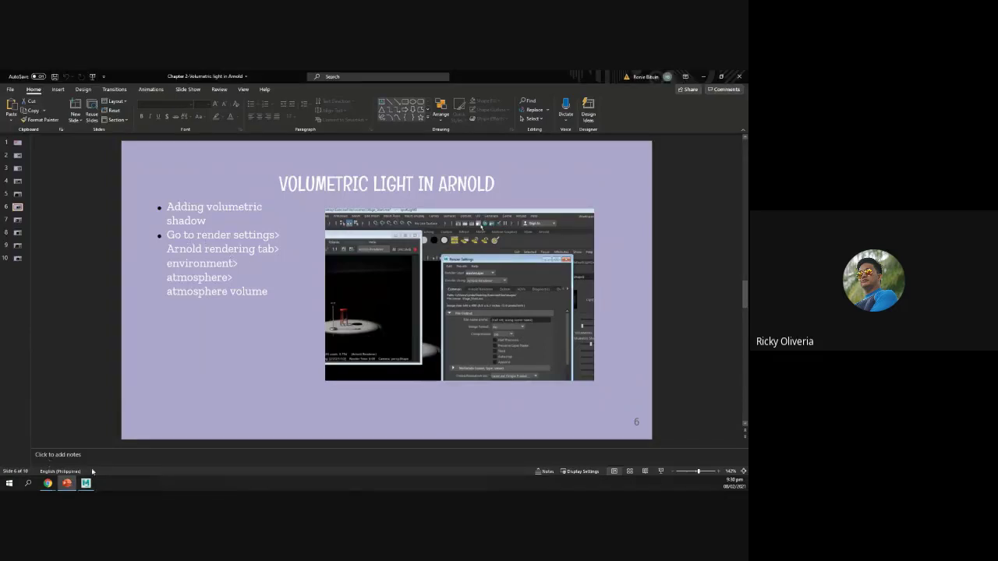
mouse_move(87, 483)
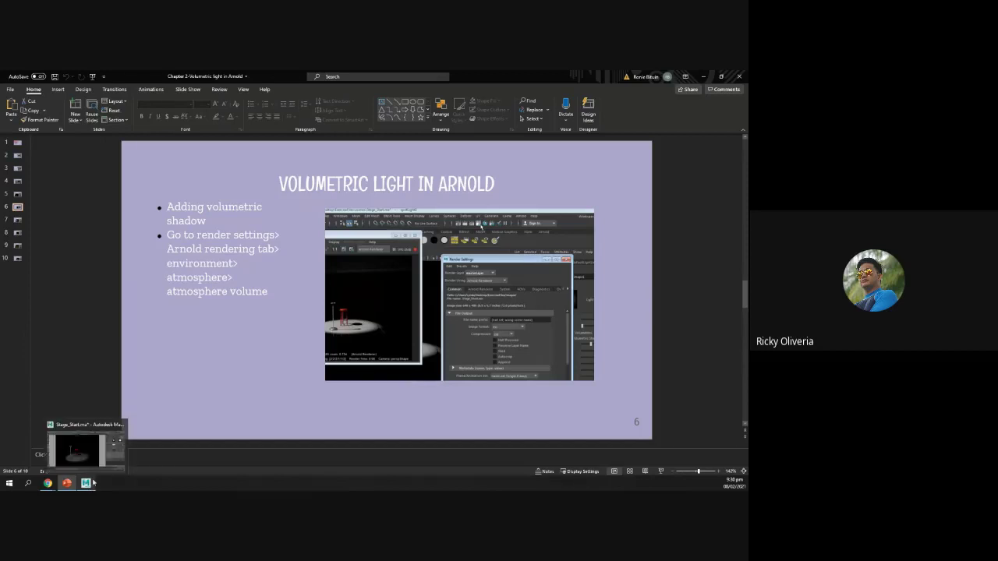
left_click(87, 483)
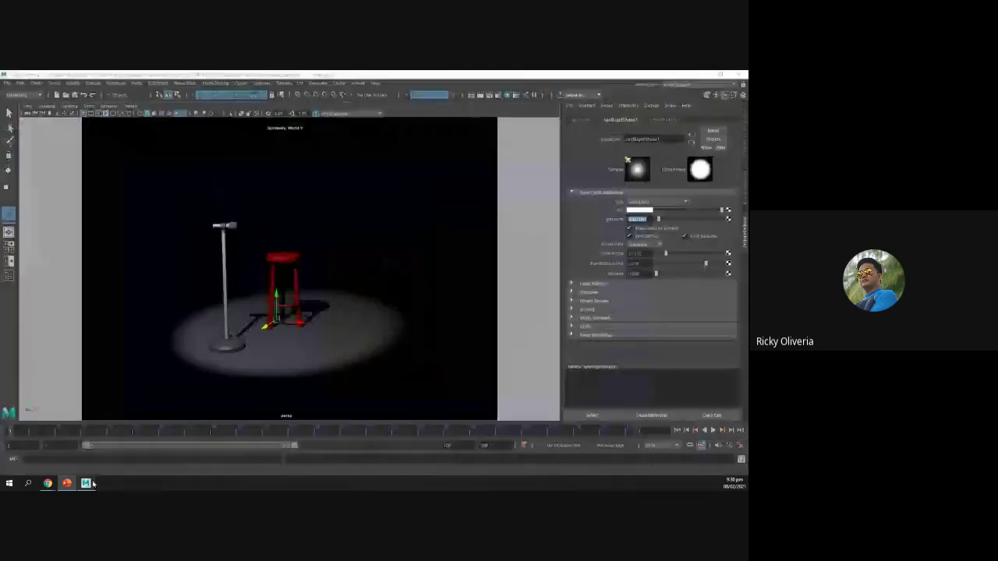
- Open Render Settings on the Arnold Renderer tab with the Environment section expanded
left_click(497, 95)
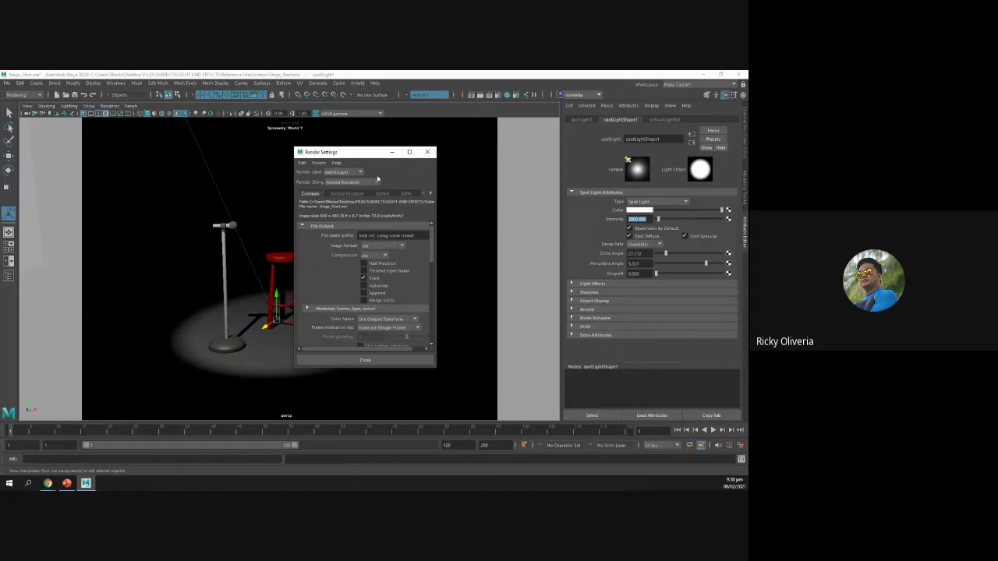
left_click(360, 195)
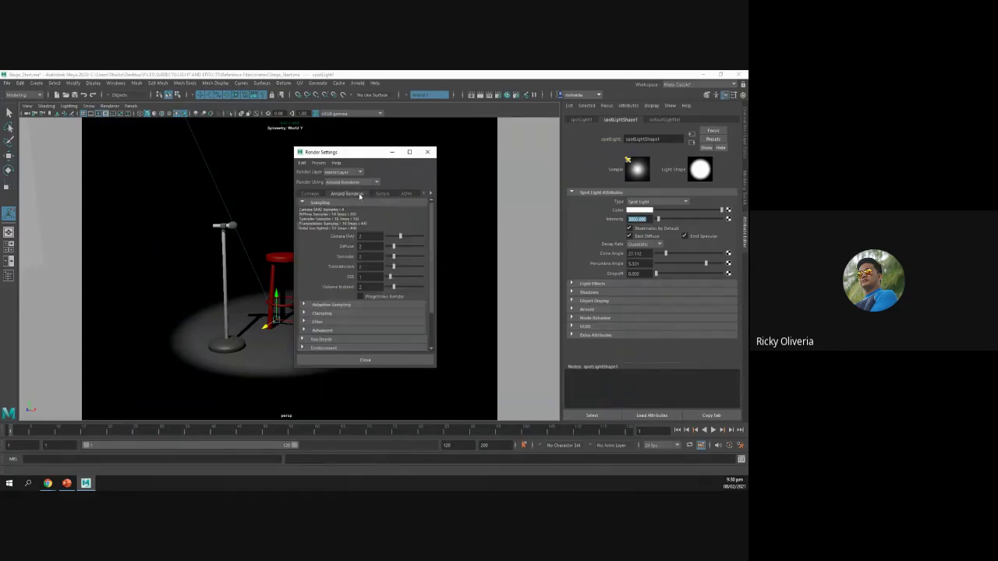
scroll(368, 322, "down", 1)
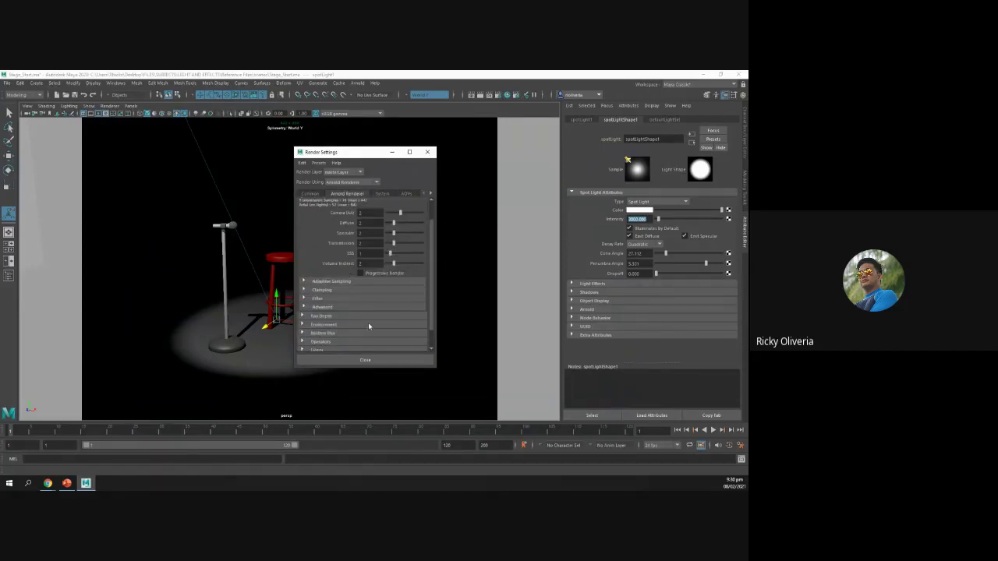
left_click(324, 325)
scroll(411, 308, "down", 2)
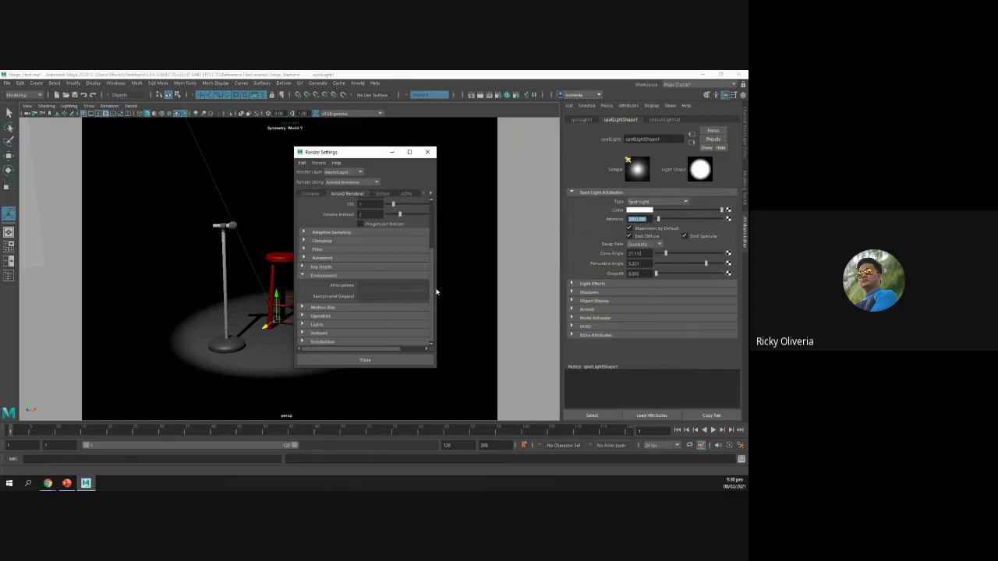
left_click_drag(436, 291, 534, 290)
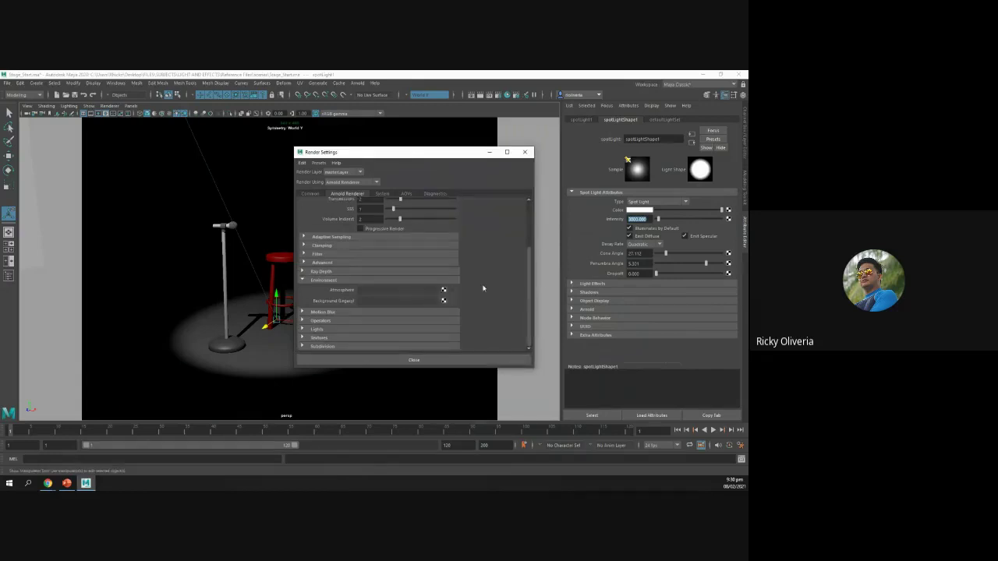
- Create an aiAtmosphereVolume as the Arnold environment's Atmosphere, then return to PowerPoint
left_click(70, 484)
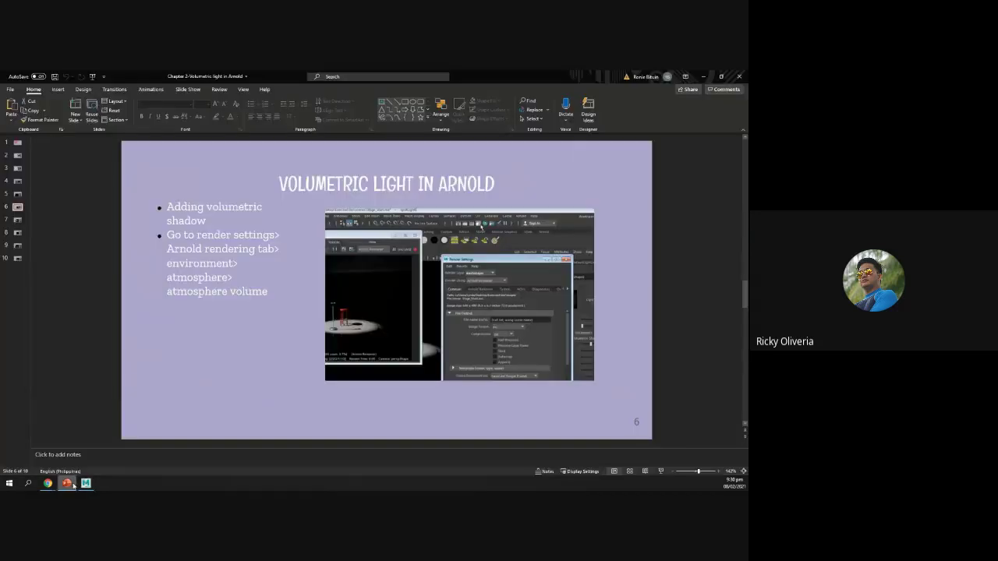
left_click(86, 483)
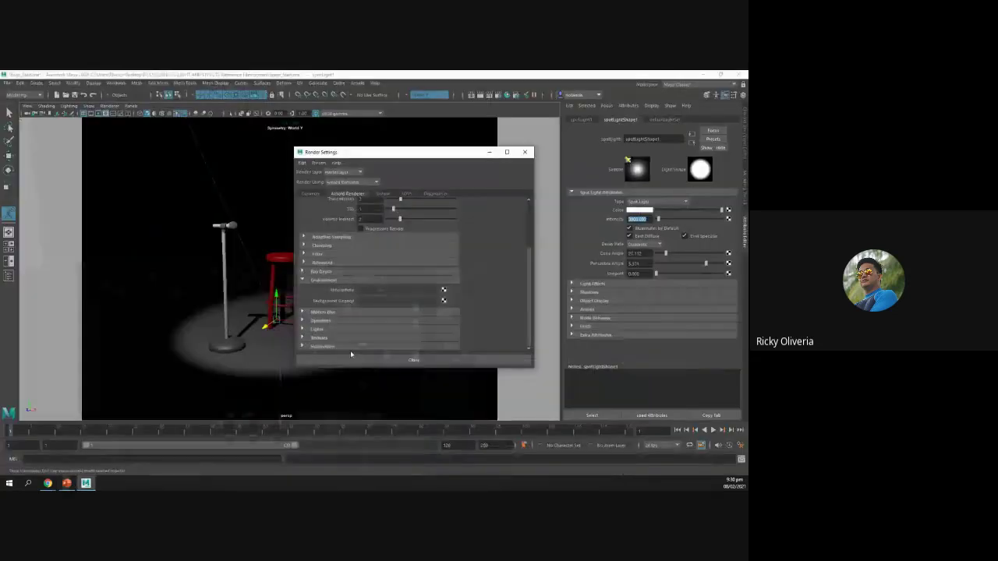
left_click(444, 290)
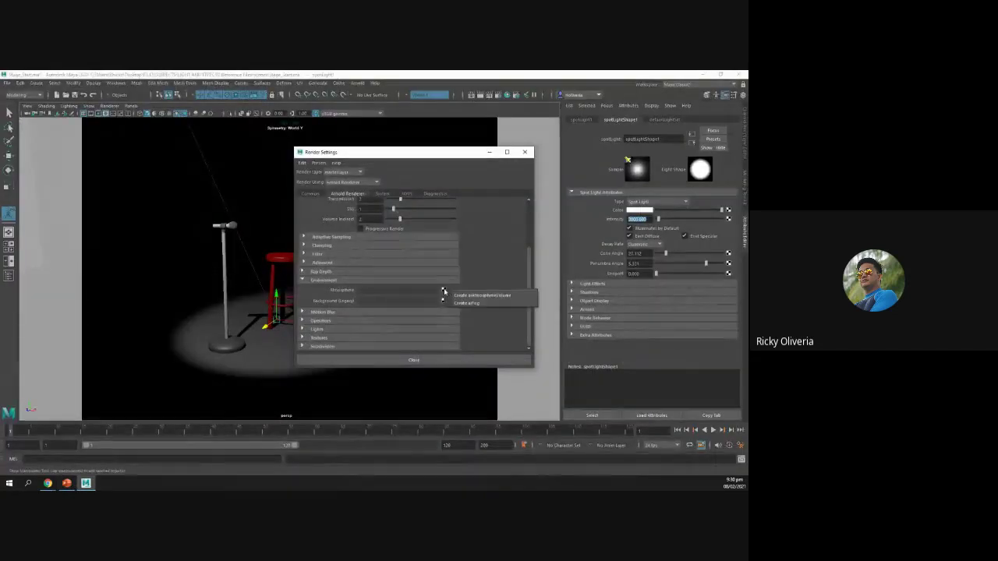
left_click(482, 295)
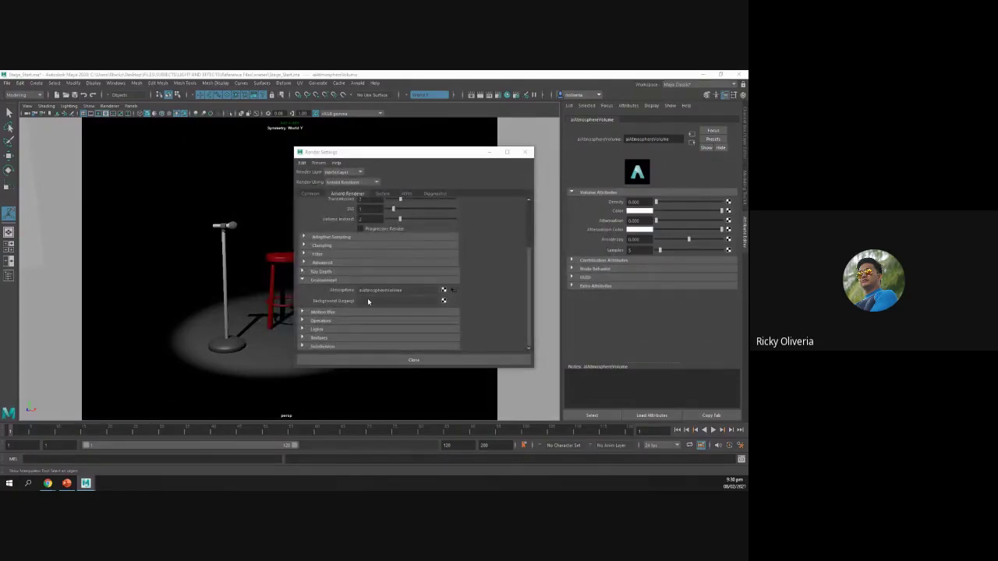
left_click_drag(467, 153, 358, 167)
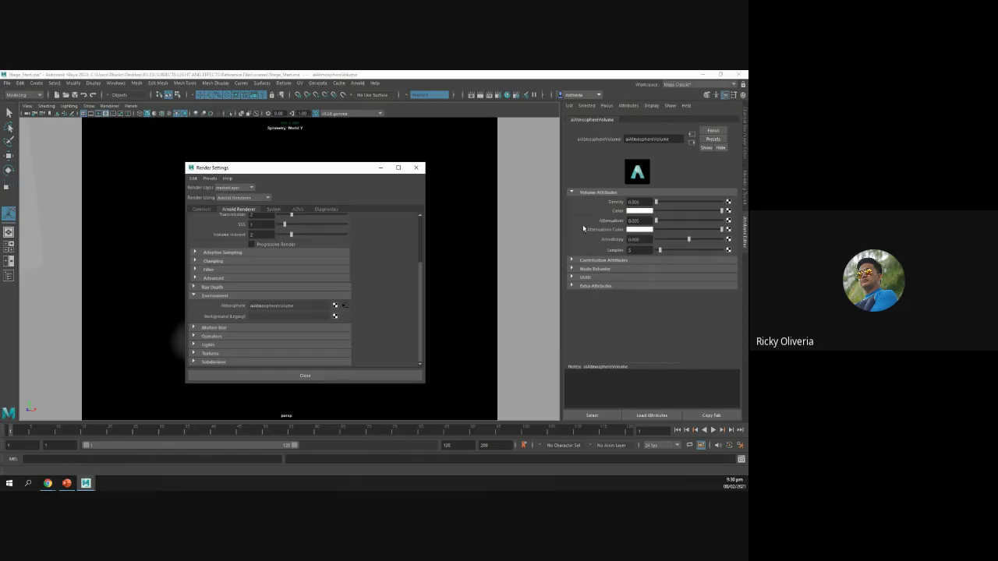
left_click(66, 484)
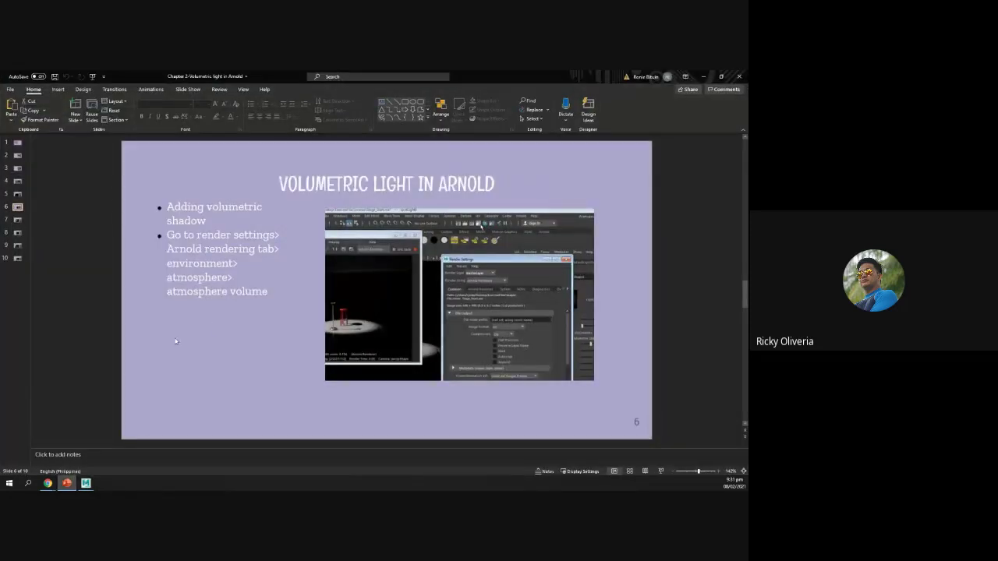
- Show slide 7 'Volumetric Light in Arnold', then return to Maya and close Render Settings
left_click(17, 219)
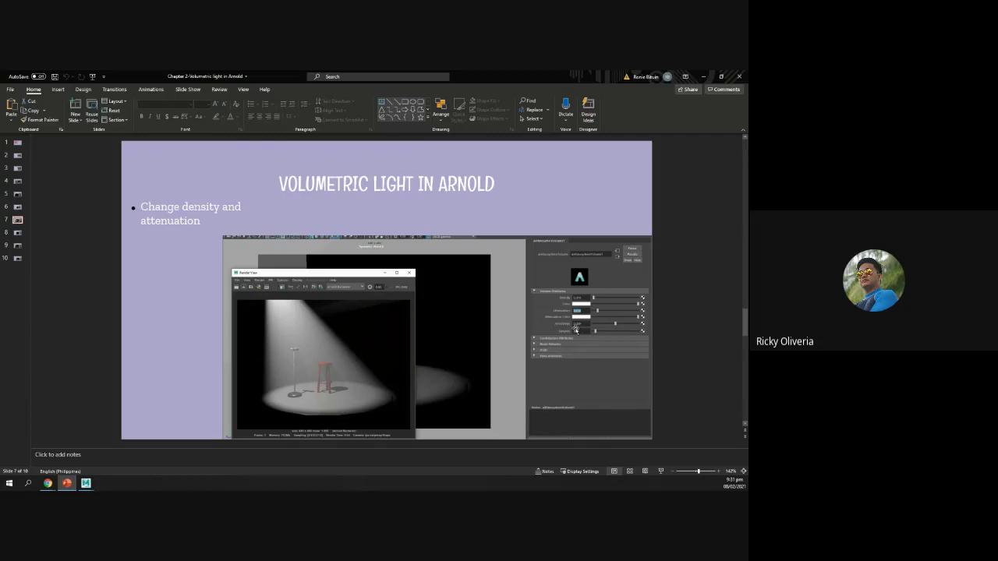
left_click(86, 484)
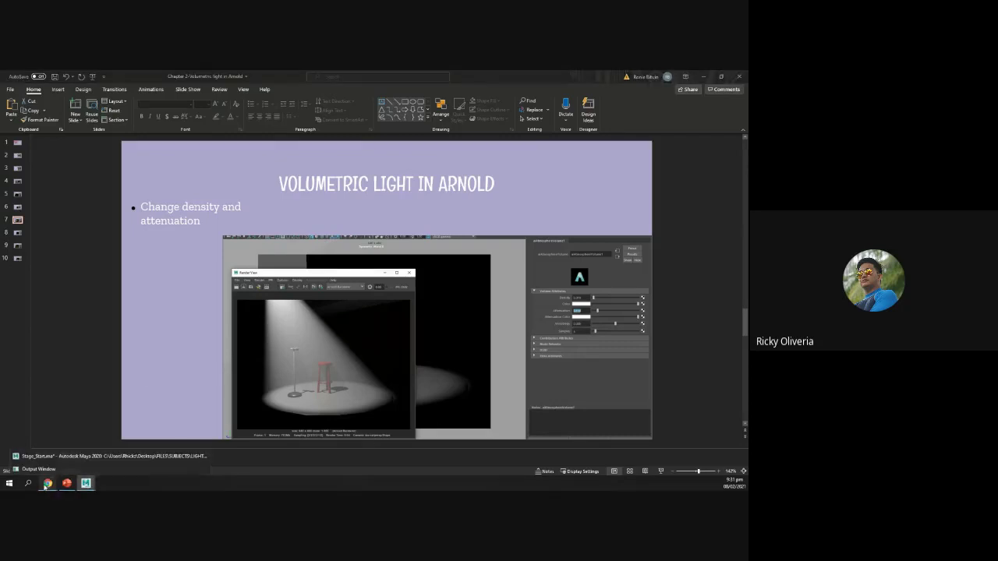
left_click(104, 456)
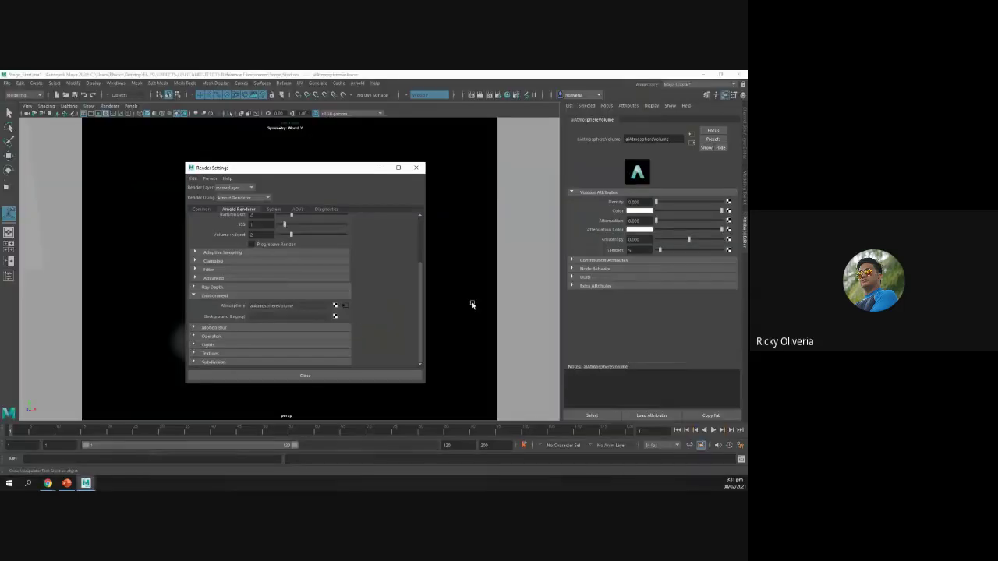
left_click(381, 167)
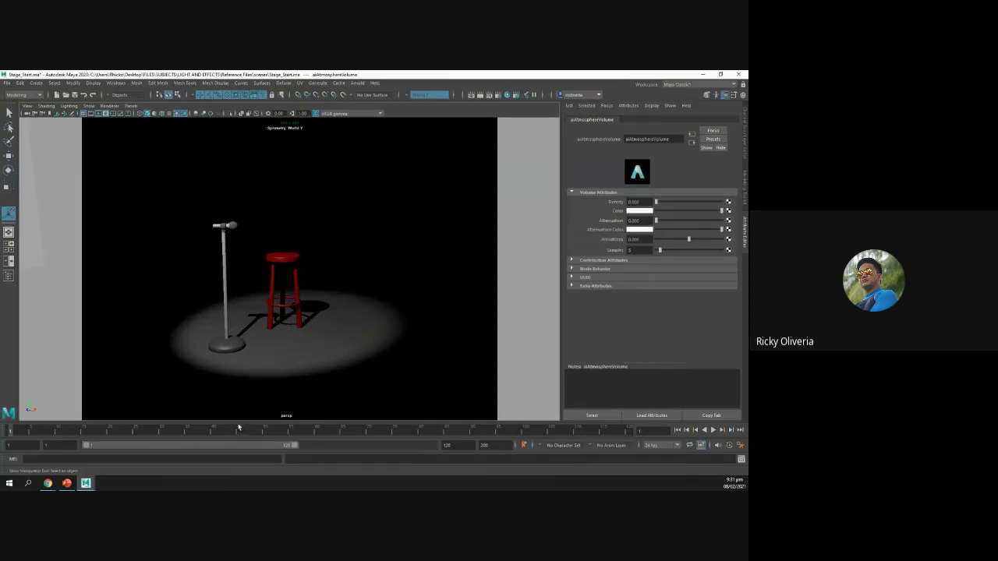
left_click(66, 484)
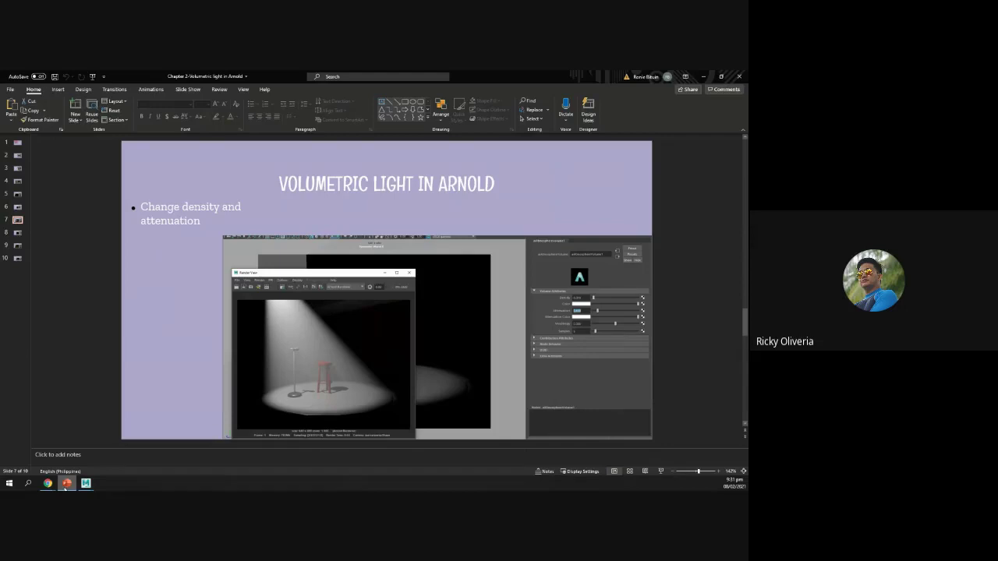
left_click(66, 484)
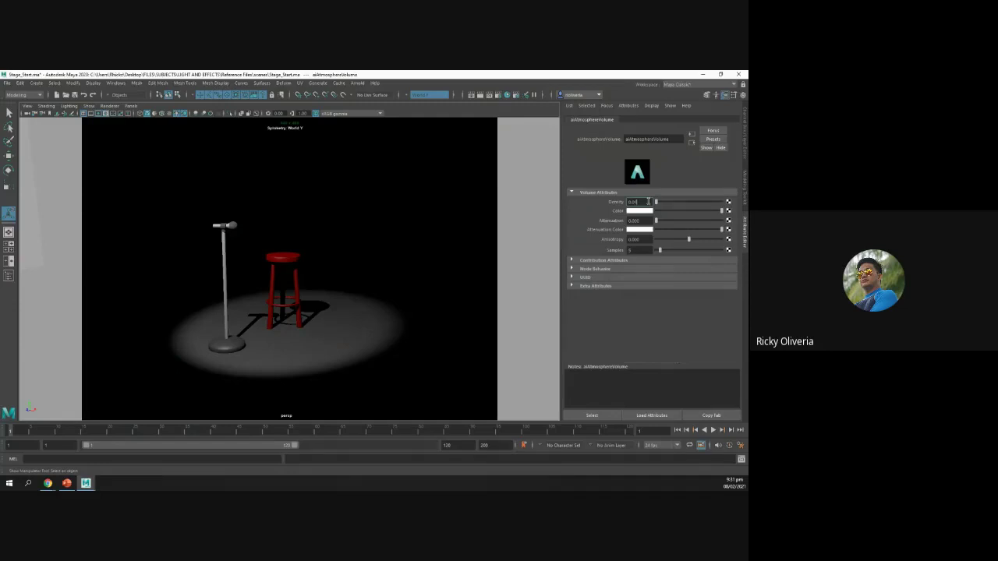
- Set the aiAtmosphereVolume Attenuation to 0.11 after checking the reference slide
left_click(648, 202)
left_click(67, 484)
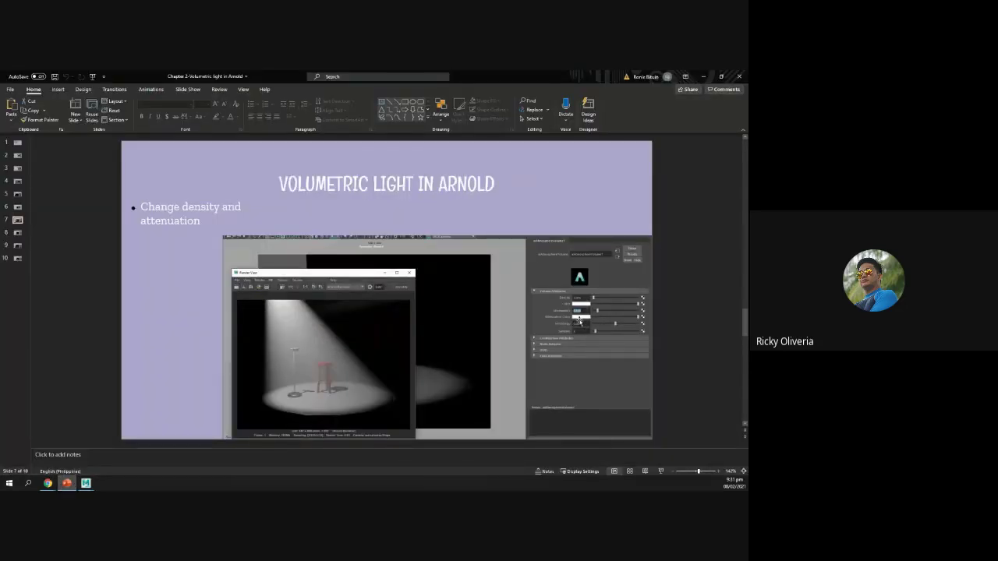
left_click(705, 81)
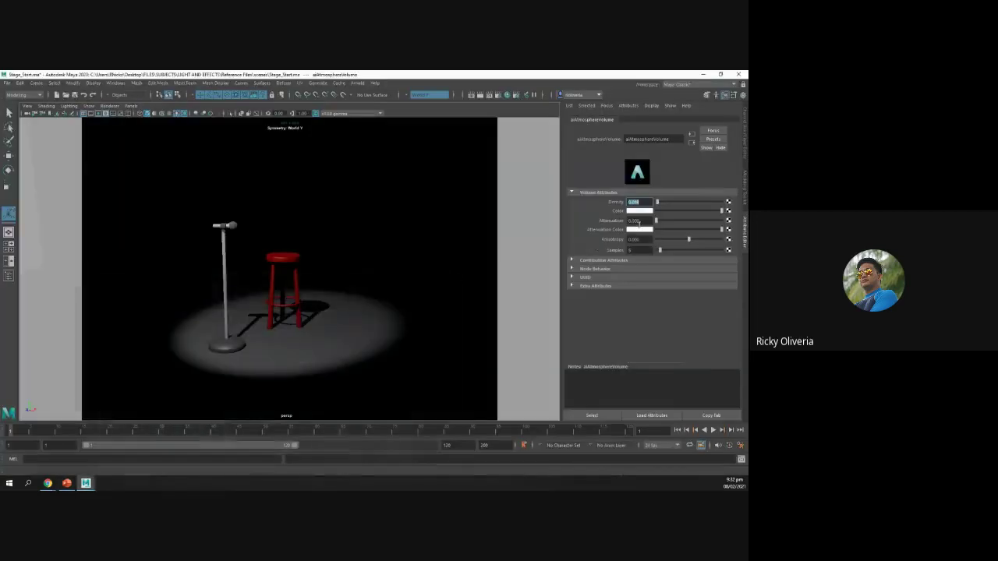
double_click(639, 221)
type("0")
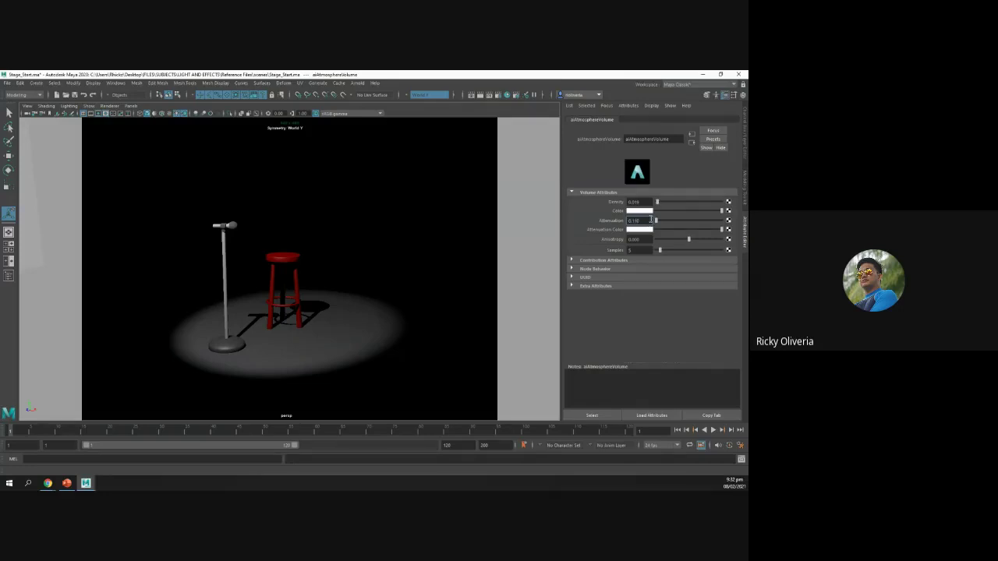
type(".11")
key("Return")
- Test-render the beam, raise the atmosphere Density to about 0.010, and render again
left_click(481, 95)
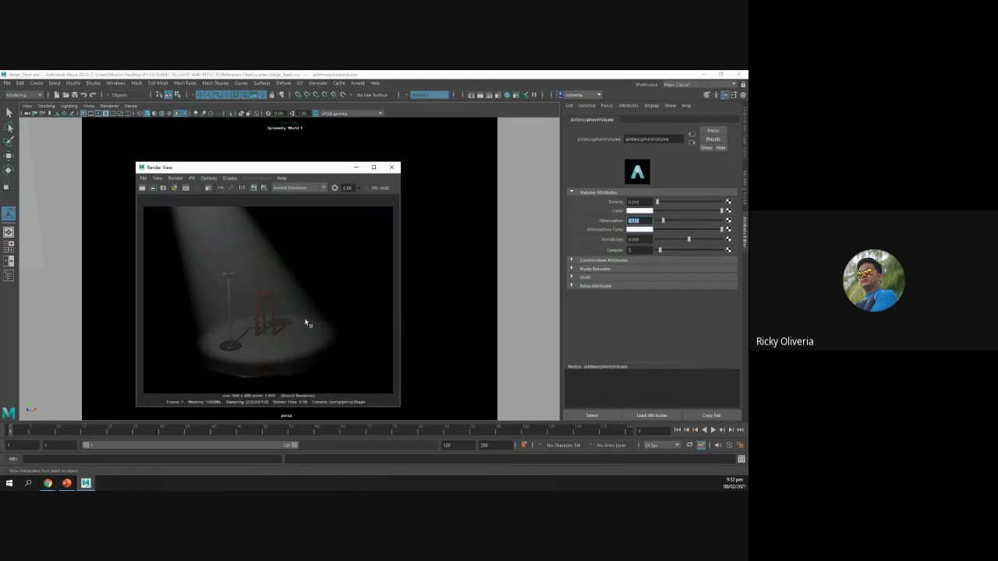
left_click(392, 167)
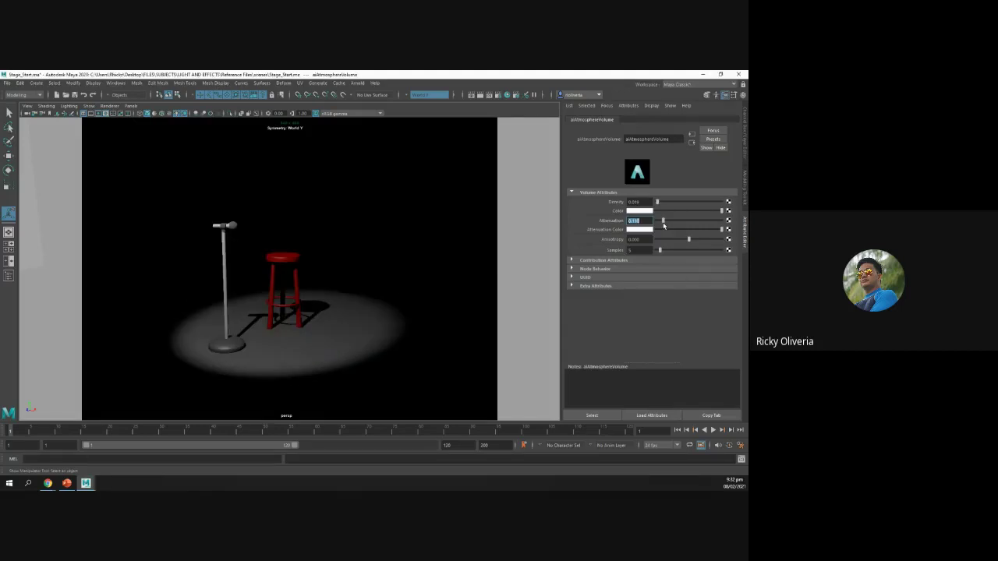
left_click_drag(657, 202, 661, 205)
left_click(132, 156)
left_click(479, 95)
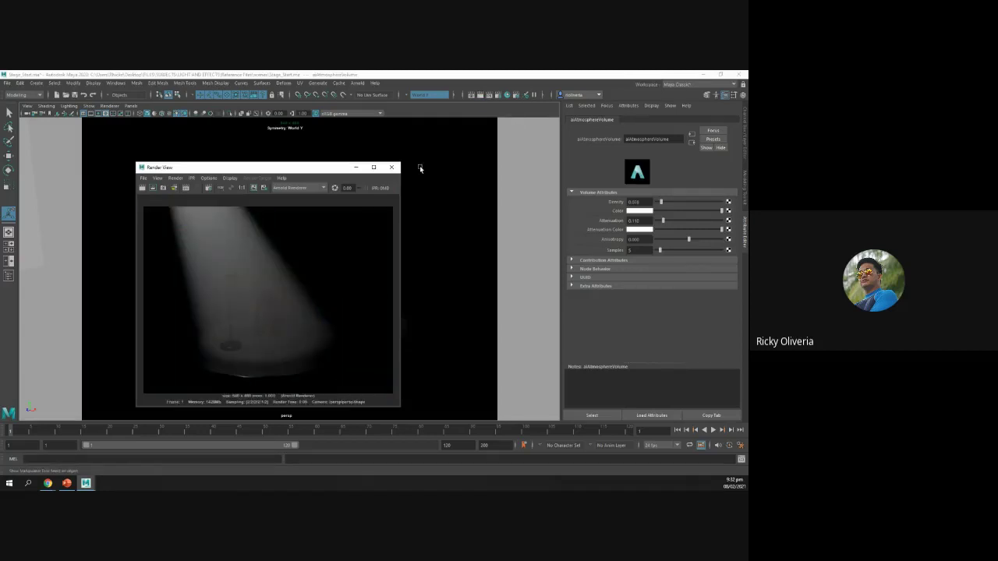
left_click(396, 169)
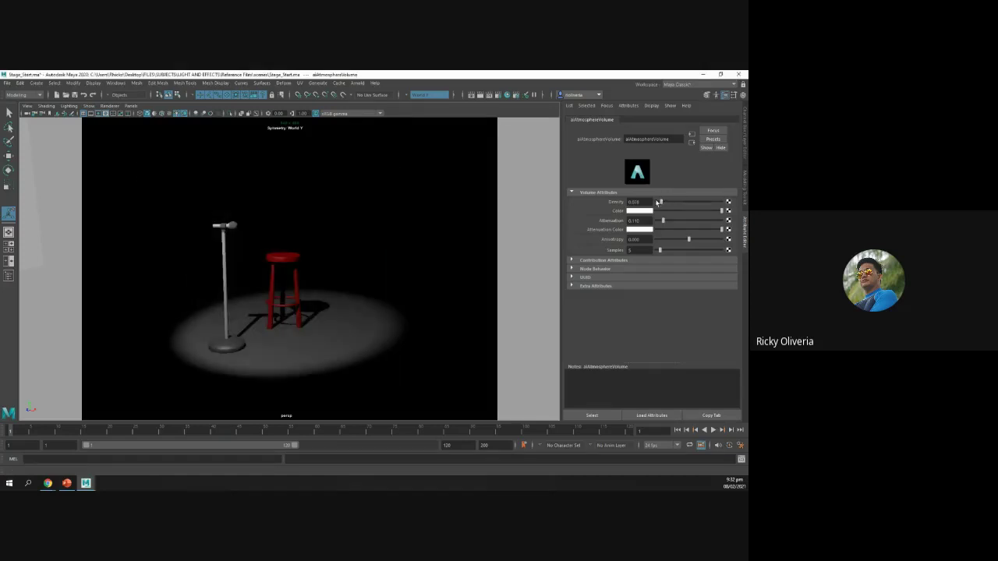
left_click_drag(655, 199, 656, 200)
- Render at density 0.012, then try attenuation around 0.255 and 0.240 with test renders
left_click(481, 95)
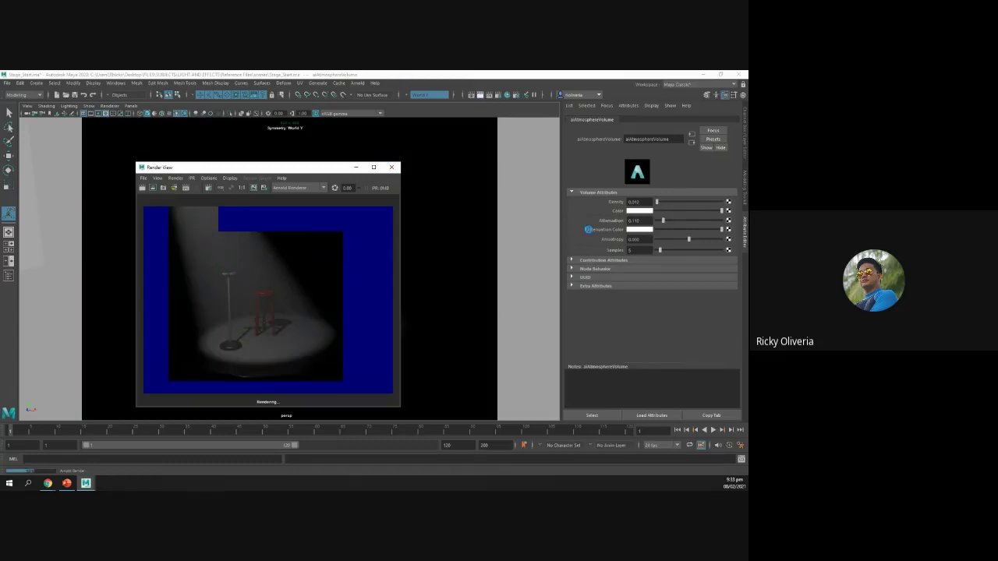
left_click(392, 167)
left_click_drag(663, 224, 673, 223)
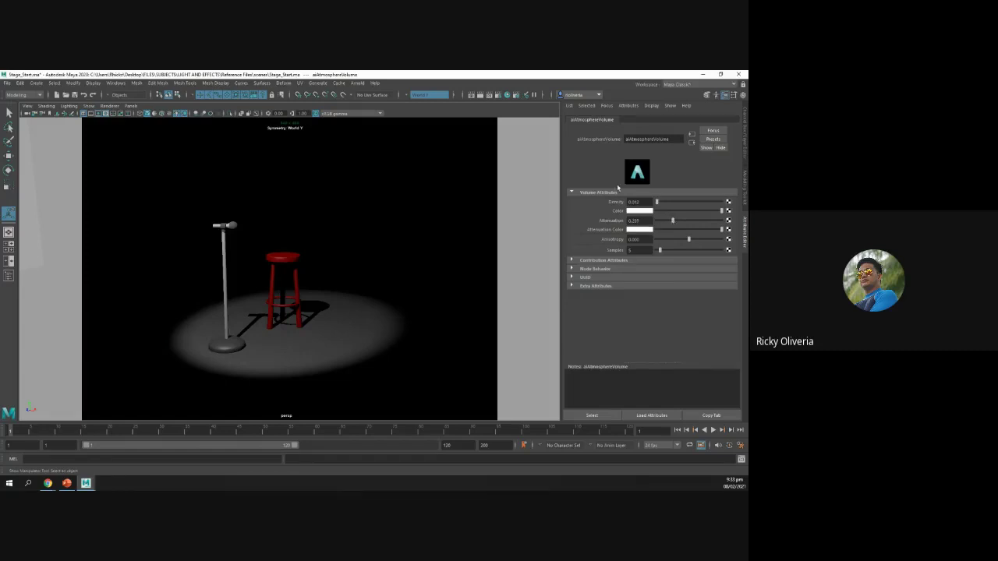
left_click(479, 94)
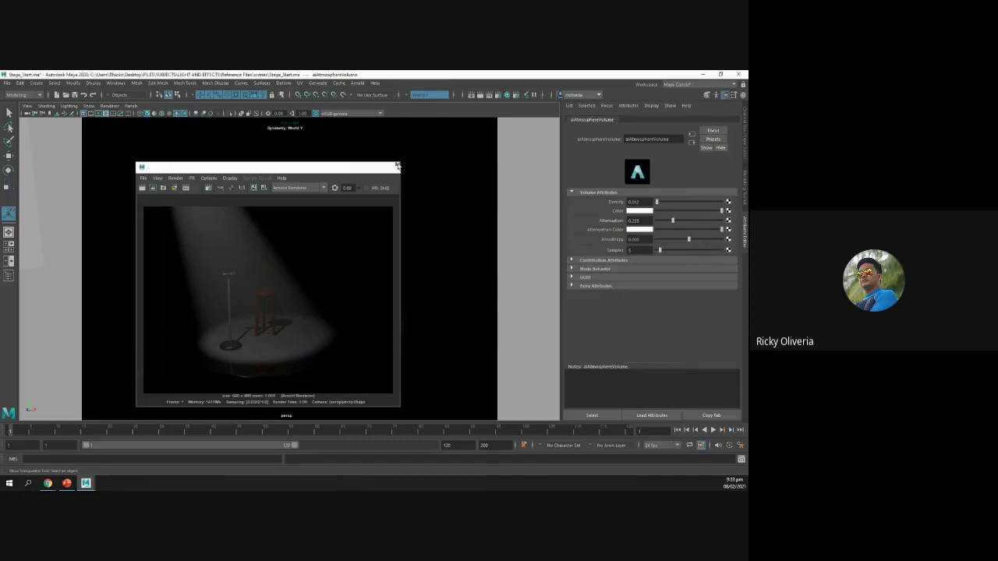
left_click(393, 166)
left_click_drag(673, 220, 659, 222)
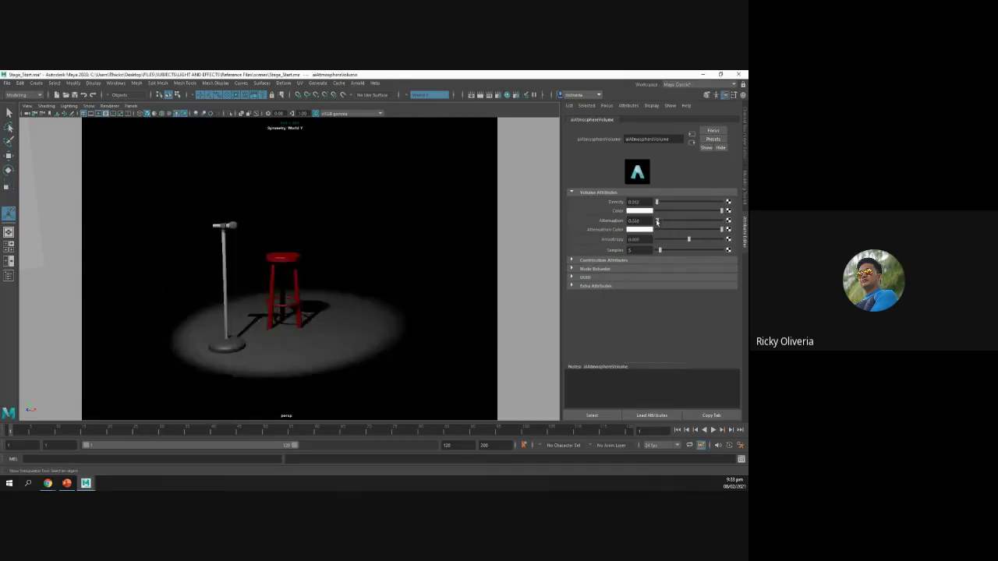
left_click(643, 211)
left_click(643, 211)
- Make the atmosphere's Attenuation Color yellow and check it in a test render
left_click(648, 232)
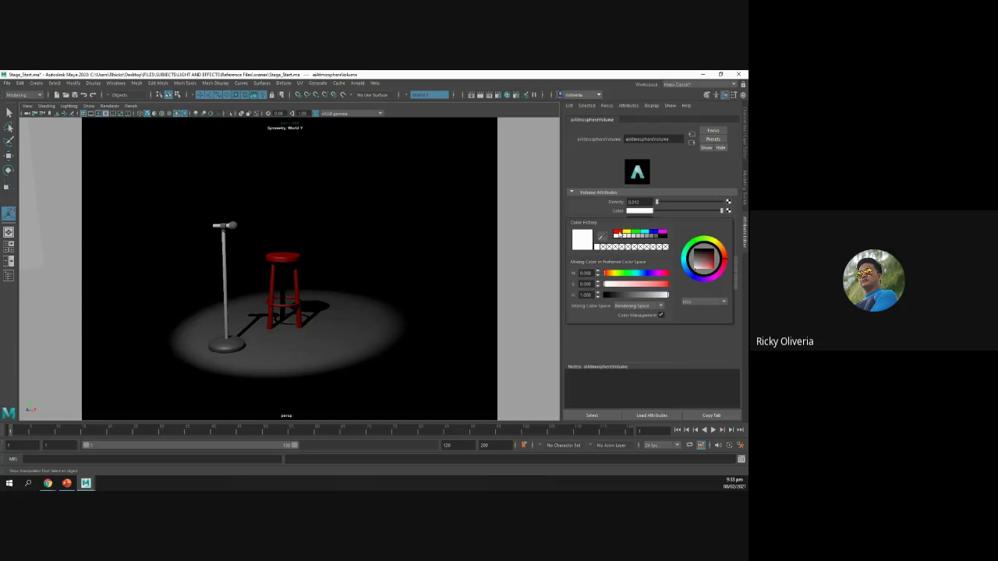
left_click_drag(618, 275, 614, 273)
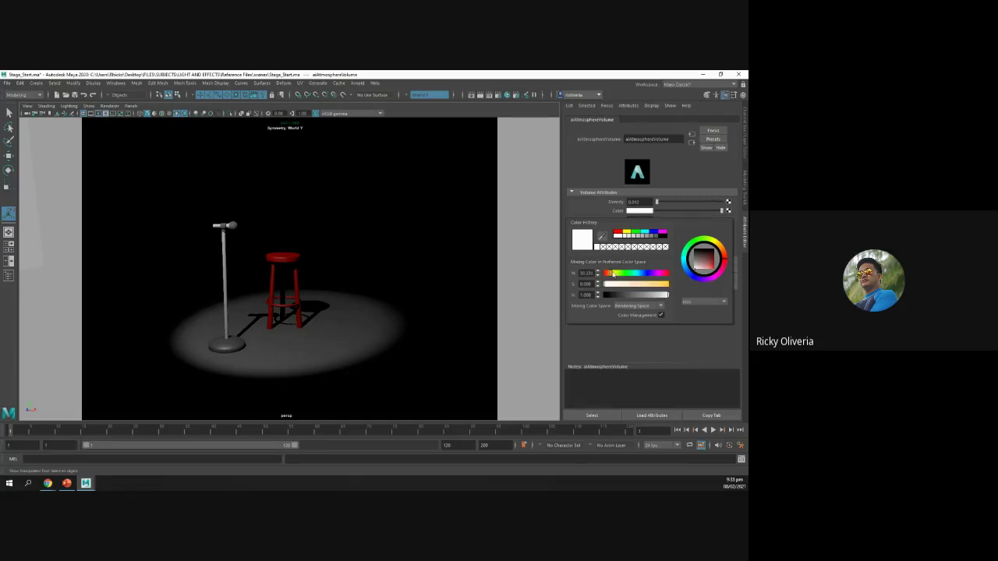
left_click(637, 212)
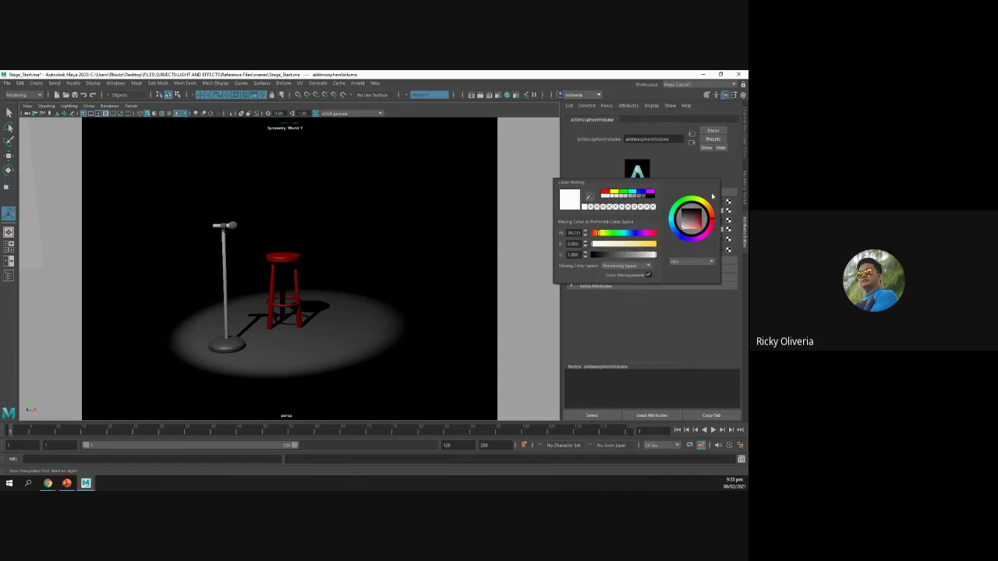
left_click(639, 232)
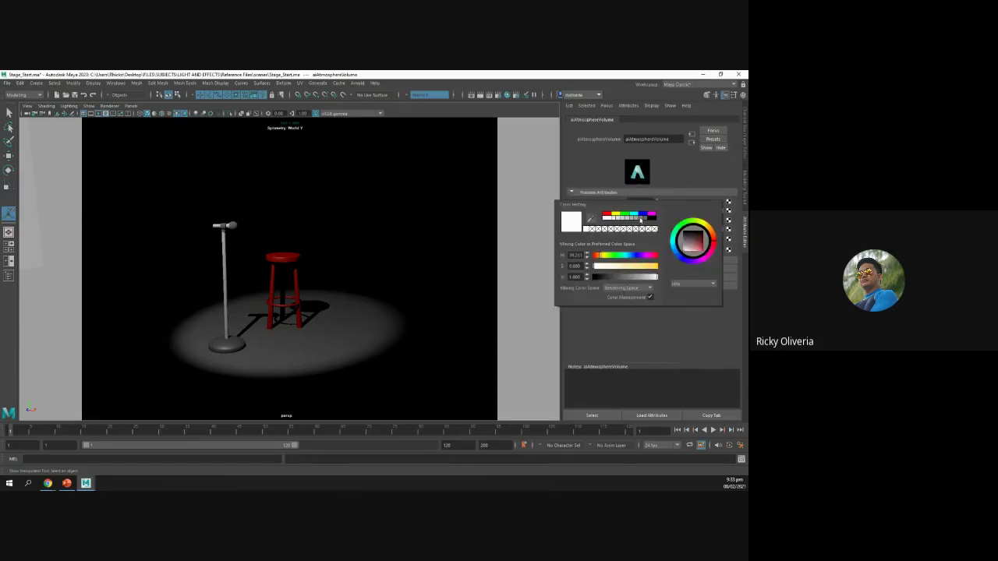
left_click(607, 215)
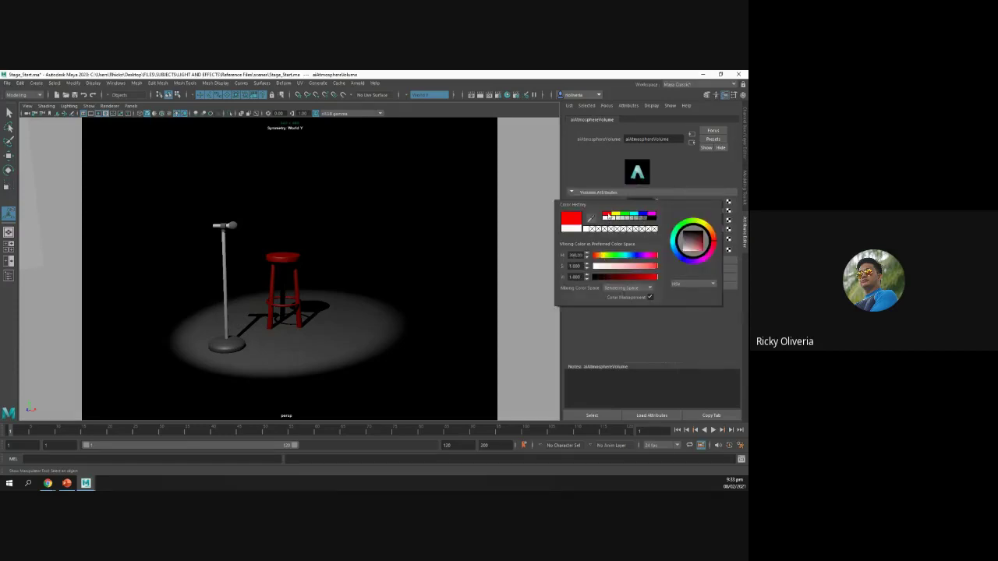
mouse_move(605, 256)
left_mouse_down()
mouse_move(638, 256)
mouse_move(603, 260)
left_mouse_up()
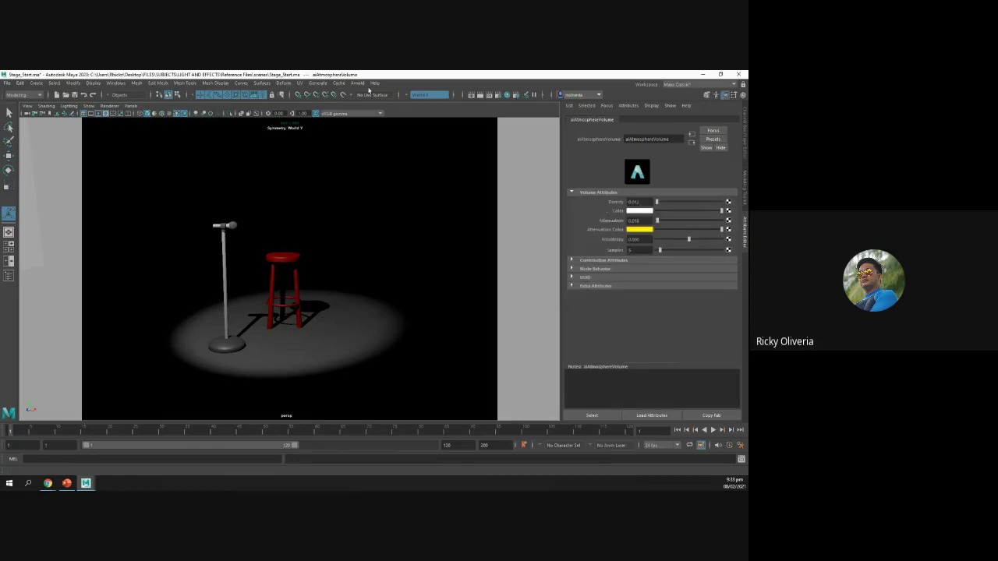
left_click(479, 95)
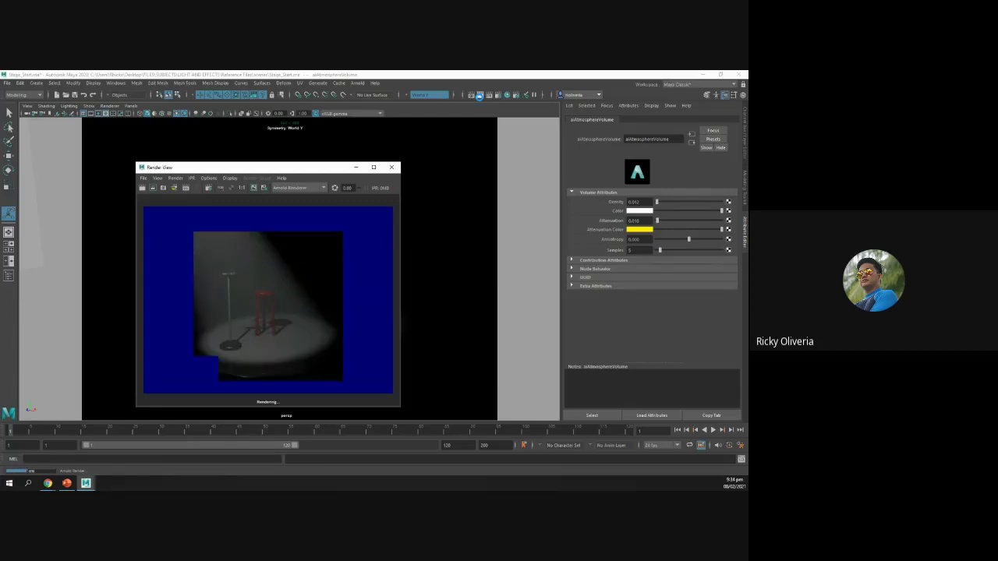
left_click(391, 167)
- Make the atmosphere Color yellow, deselect everything, and render the yellow beam
left_click(639, 211)
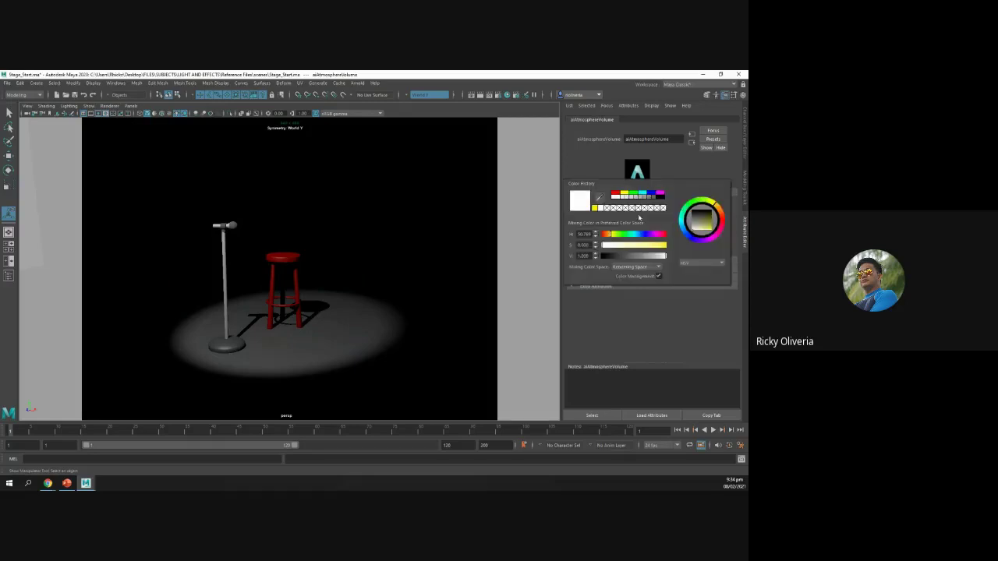
left_click(596, 208)
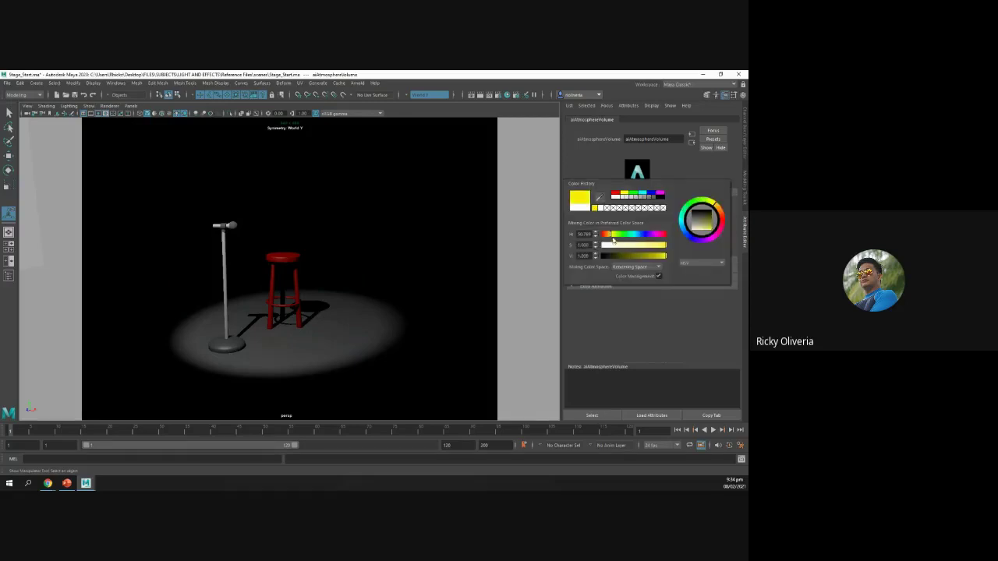
left_click(526, 171)
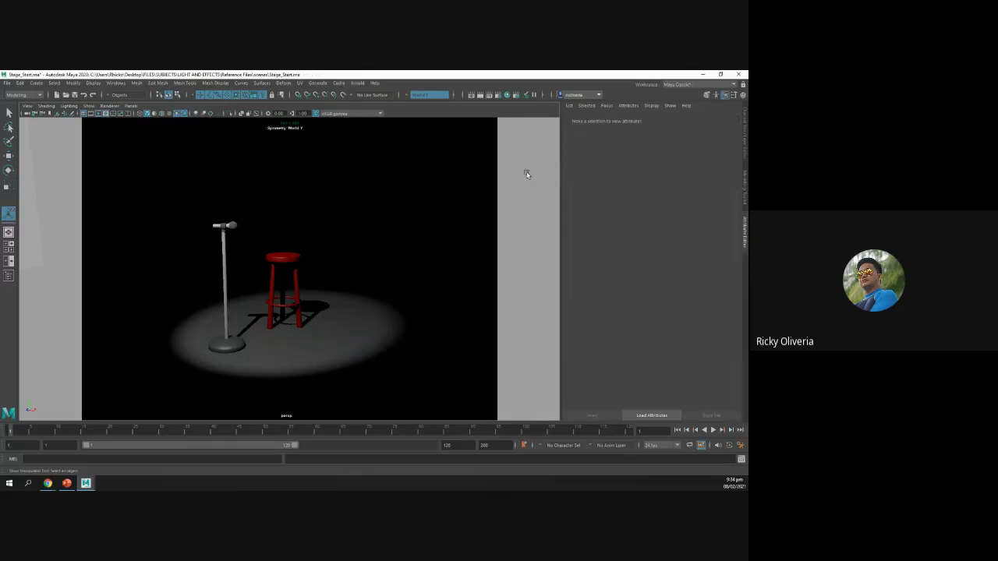
left_click(481, 94)
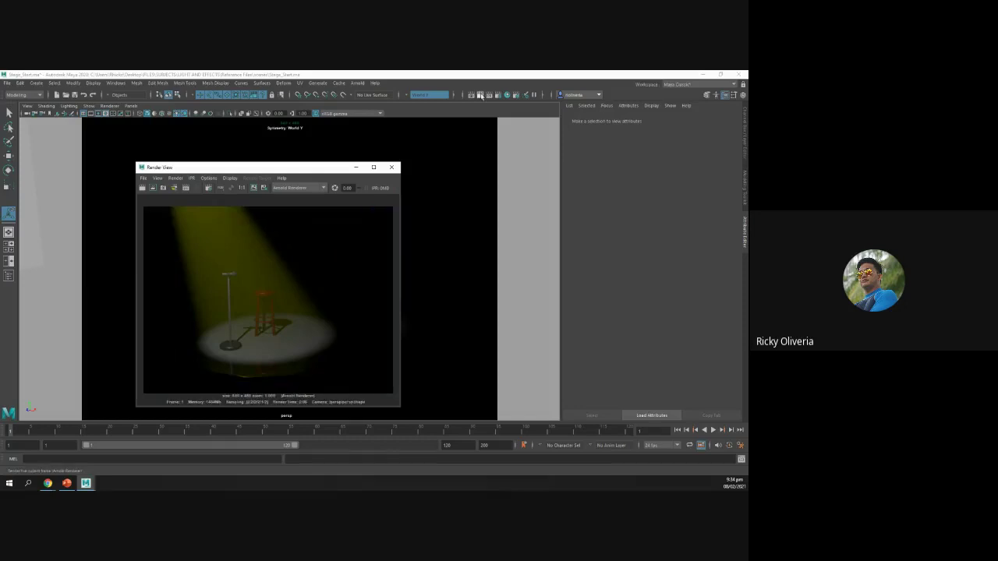
left_click(513, 212)
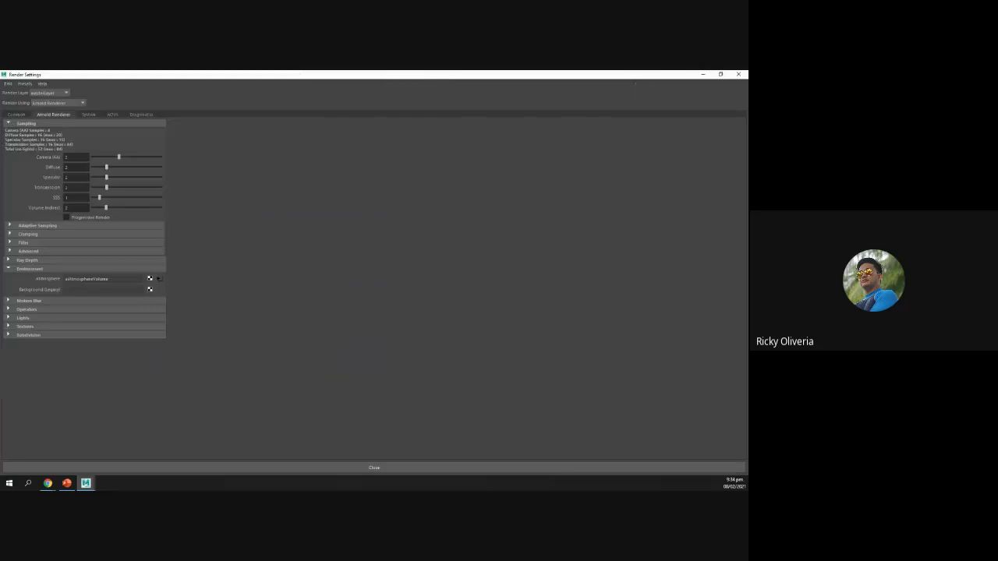
- Bring up the aiAtmosphereVolume attributes from Render Settings, then close Render Settings
left_click_drag(378, 75, 417, 143)
scroll(411, 260, "down", 3)
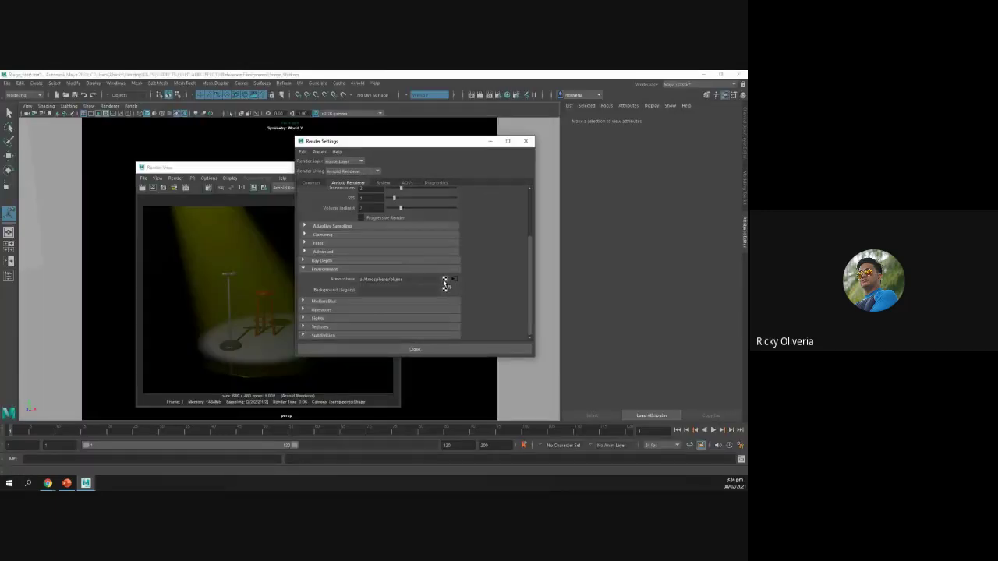
left_click(445, 280)
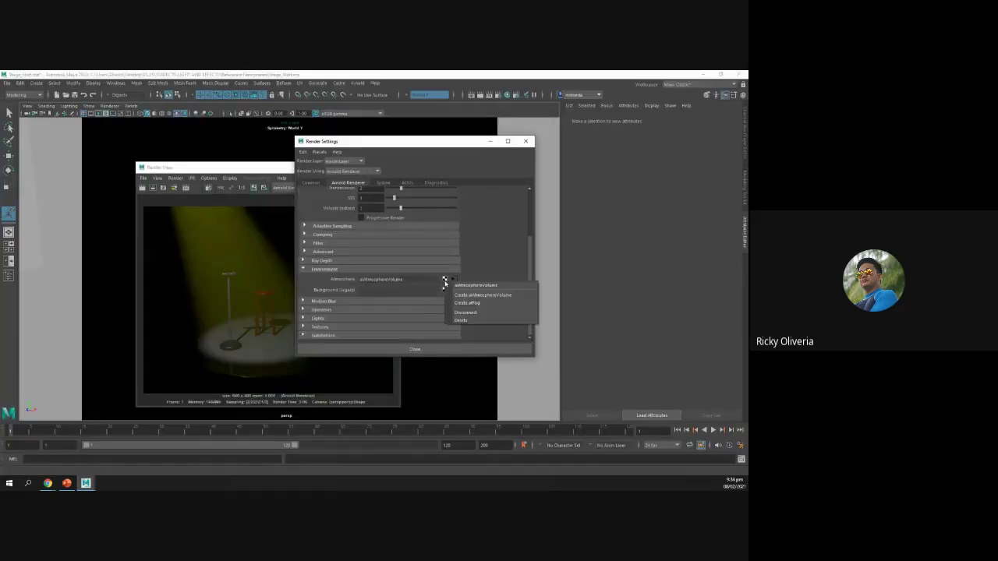
left_click(489, 286)
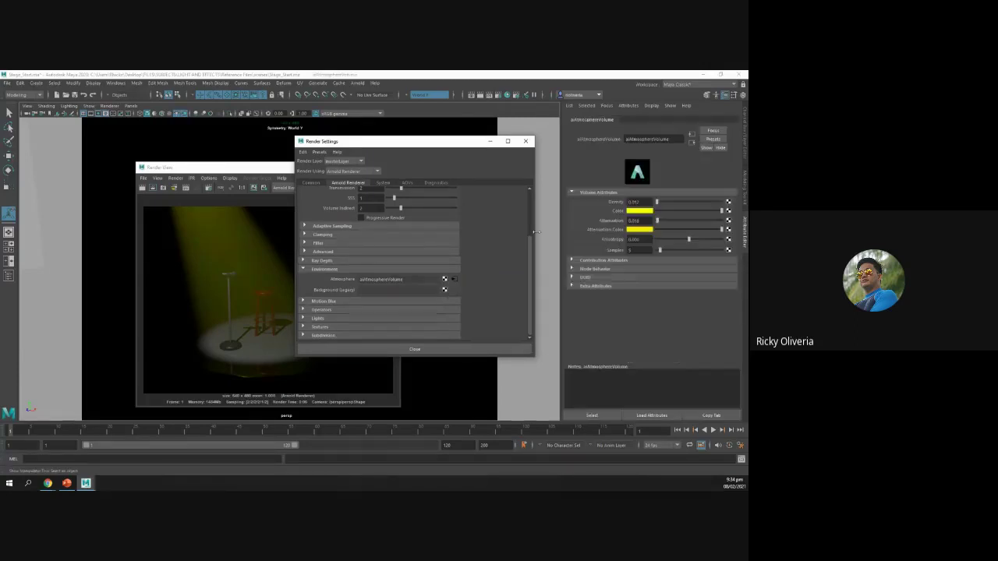
left_click(526, 142)
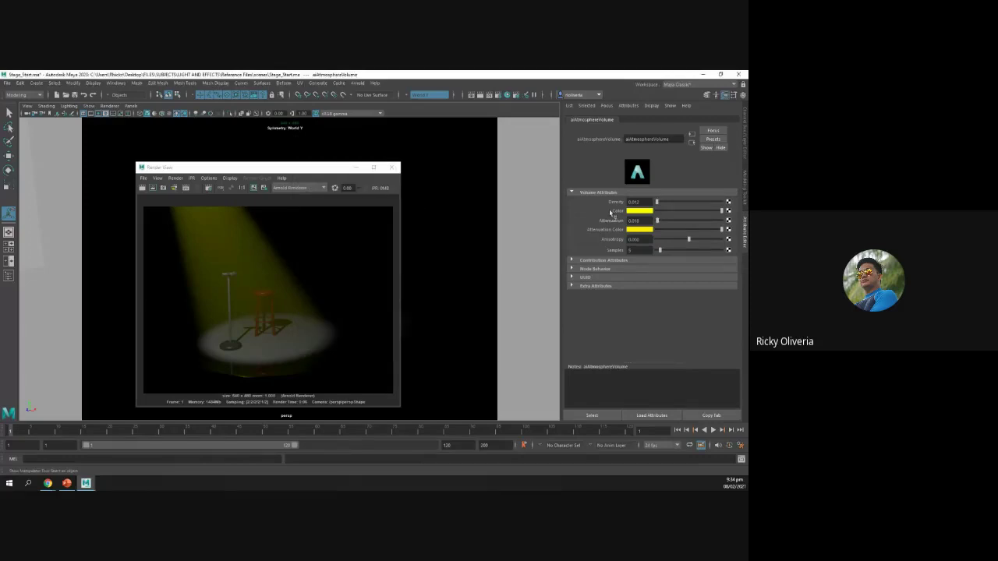
- Reset the atmosphere Color and Attenuation Color to white, then return to the slides
left_click(639, 210)
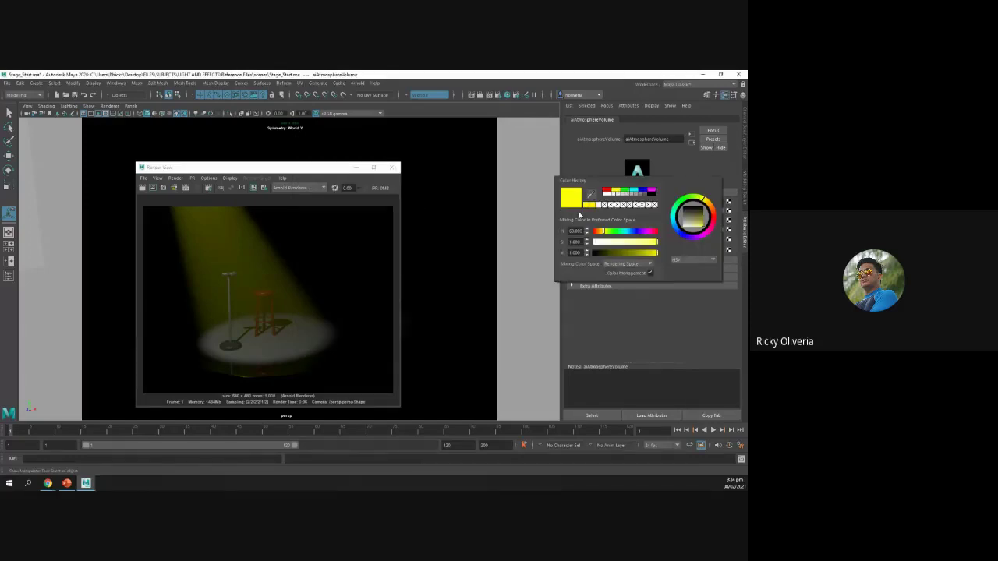
left_click(599, 241)
left_click(642, 231)
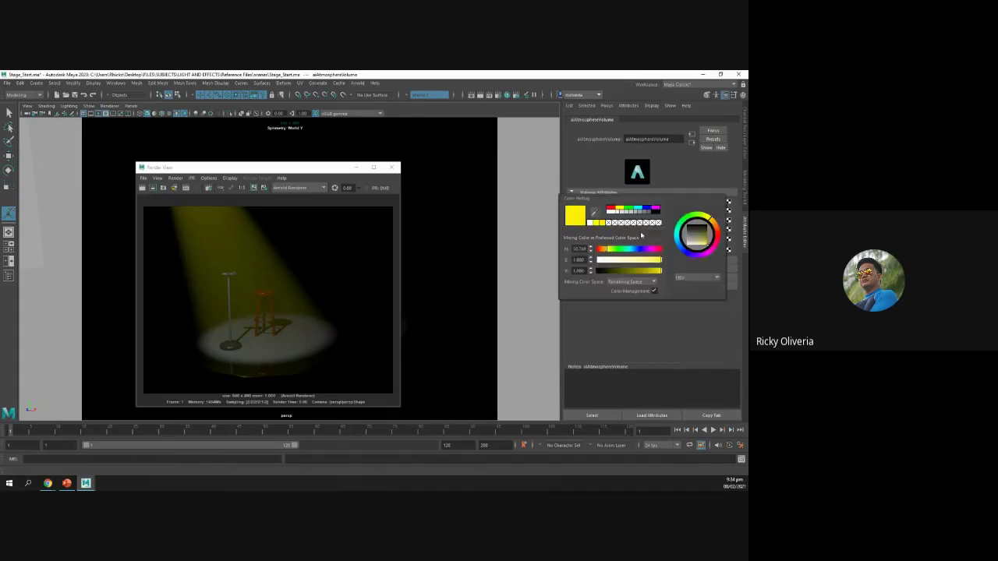
left_click(590, 225)
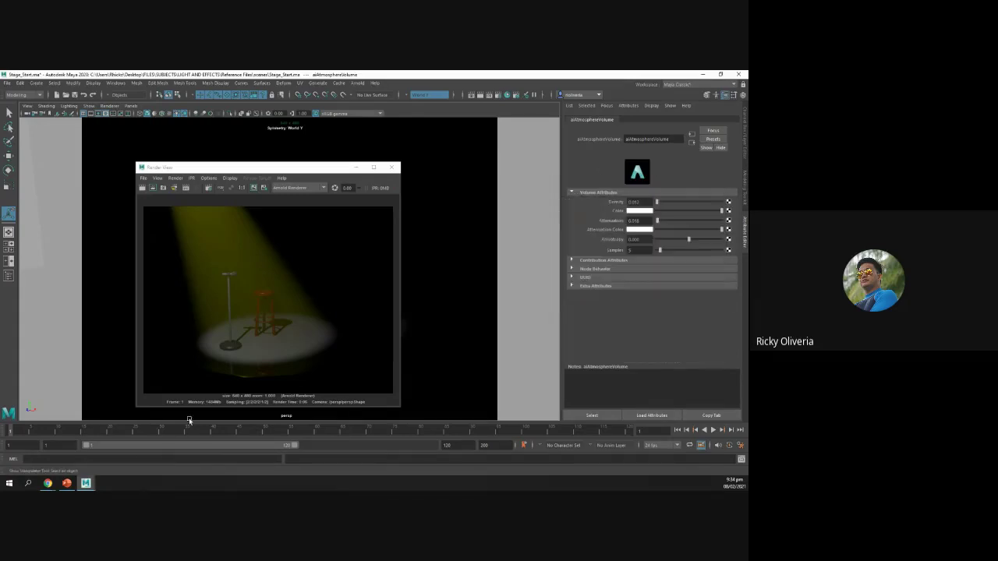
left_click(67, 483)
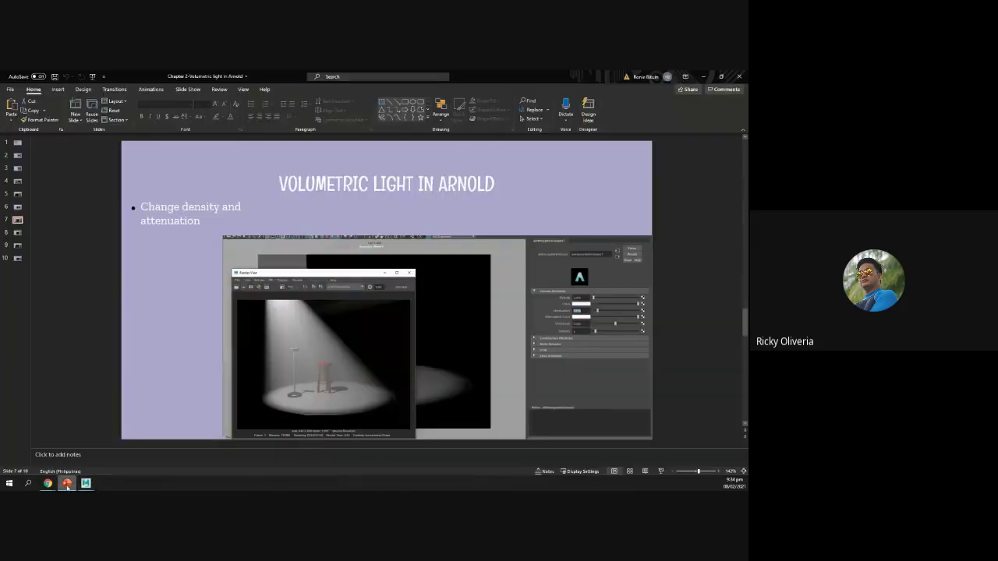
- Show slide 8 on changing the light colour, then return to the Stage_Start.ma window
left_click(16, 232)
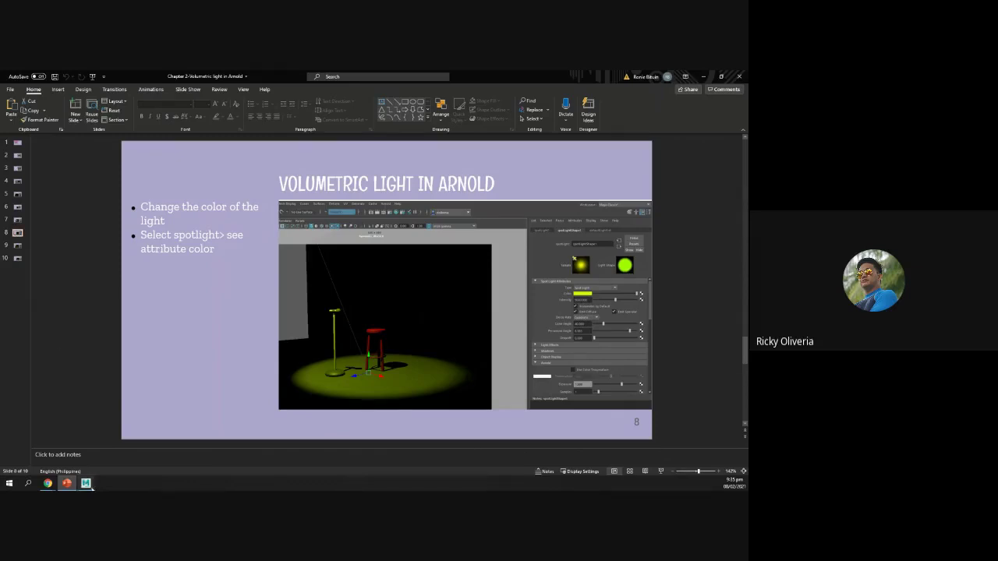
left_click(86, 484)
left_click(91, 459)
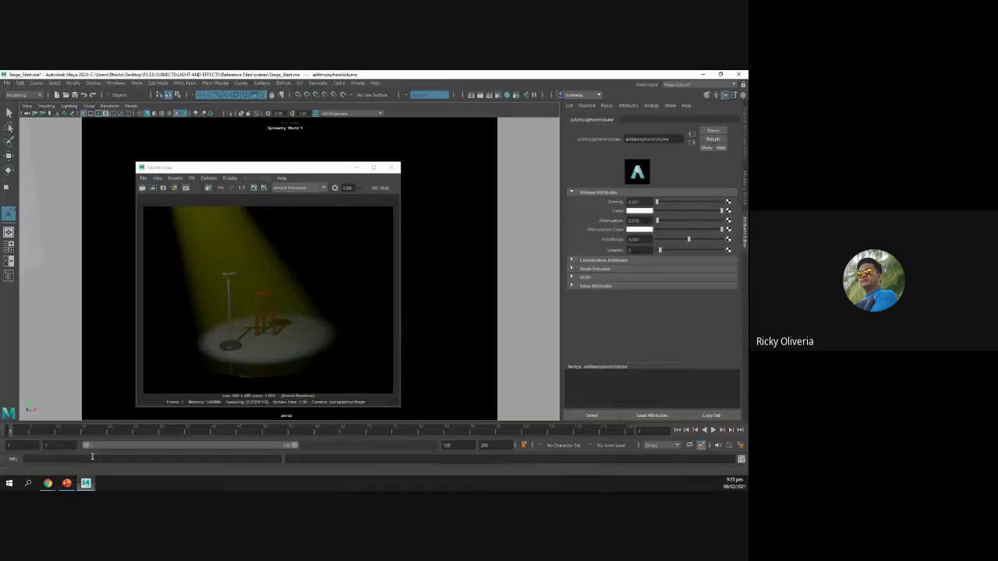
- Close Render View, clear the selection and select the spotlight in the viewport
left_click(393, 168)
left_click(257, 221)
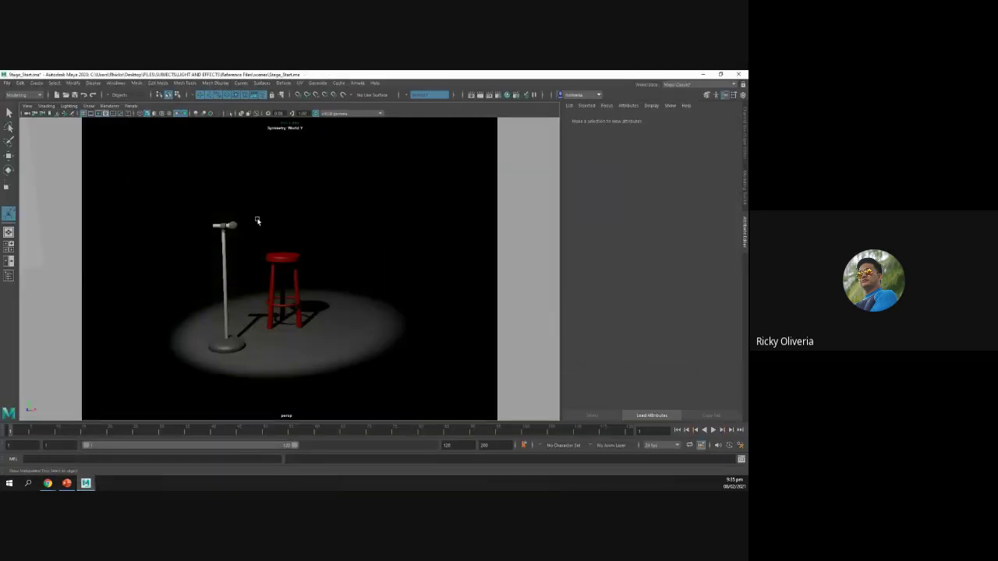
scroll(258, 220, "down", 5)
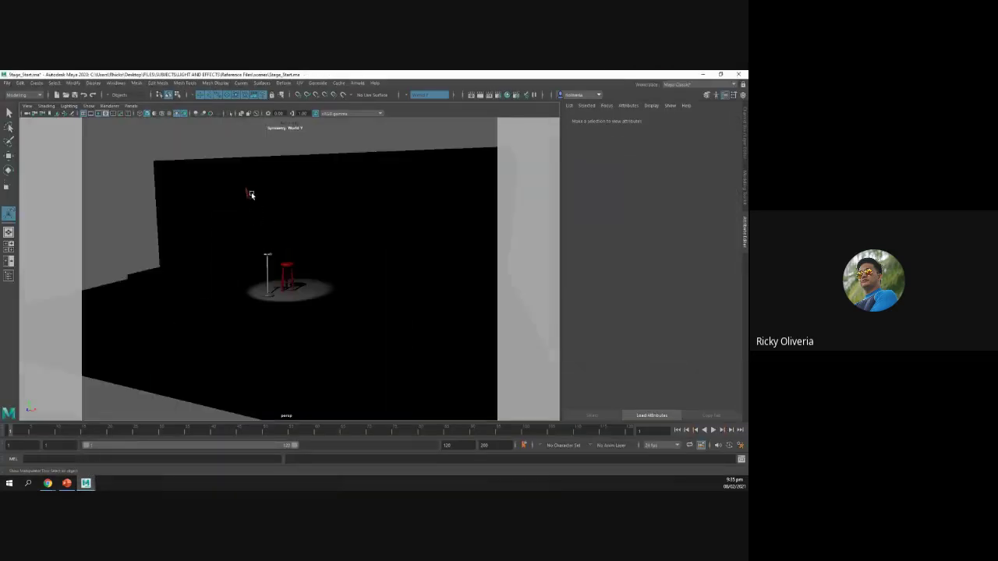
left_click(251, 192)
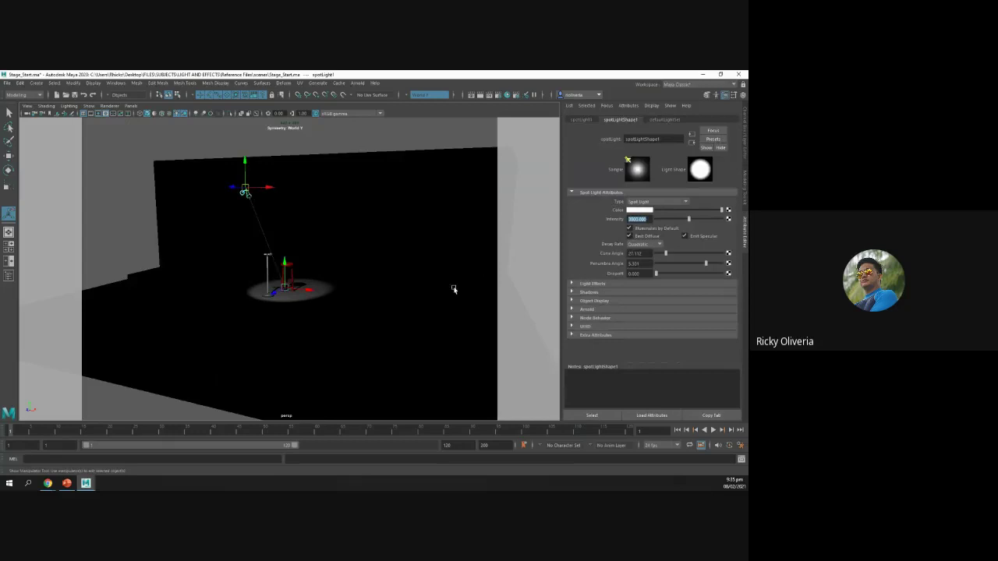
- Centre the stool and mic in view and bring up spotLight1's Color swatch picker
scroll(430, 299, "up", 4)
scroll(430, 300, "up", 3)
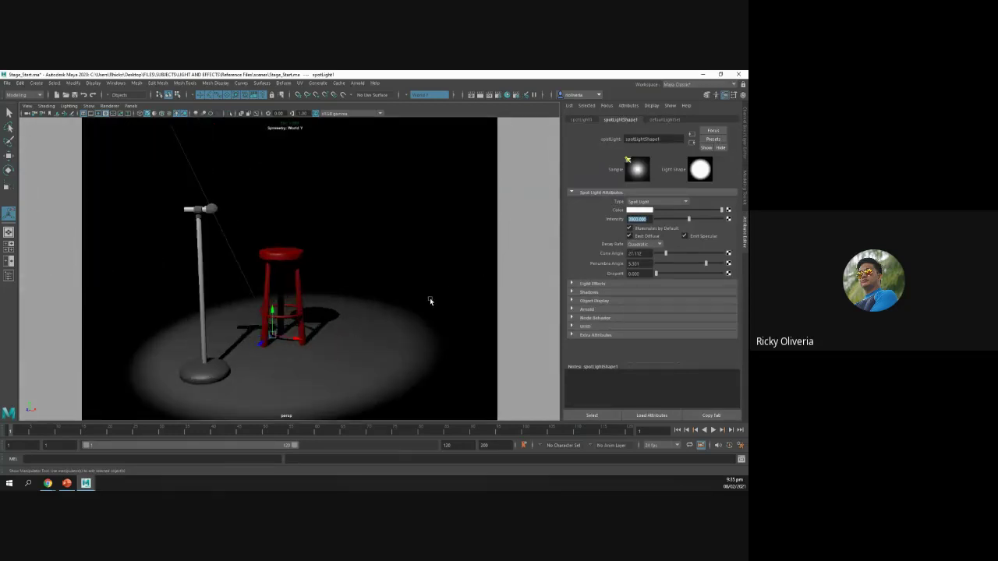
middle_click_drag(337, 305, 348, 287, "alt")
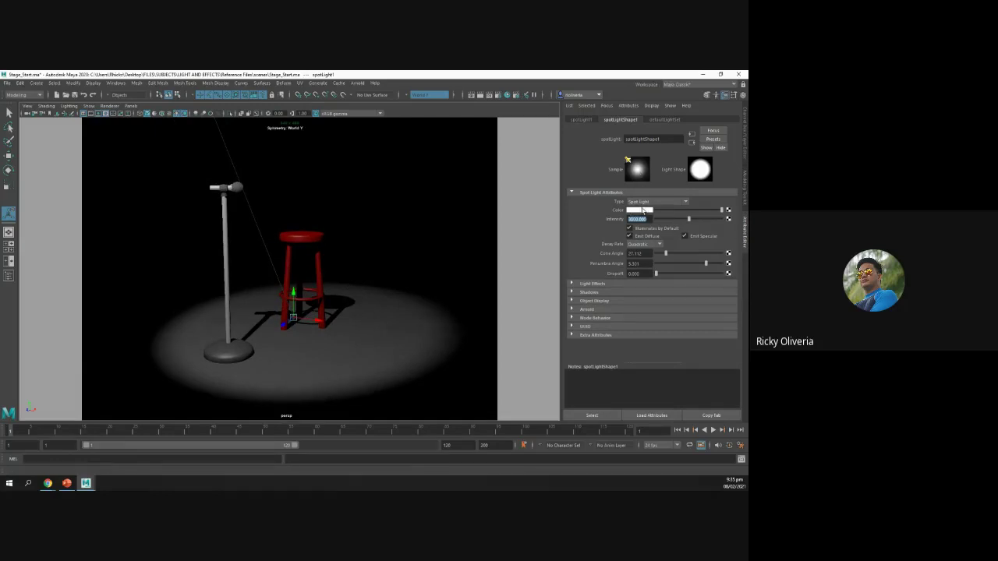
left_click(644, 211)
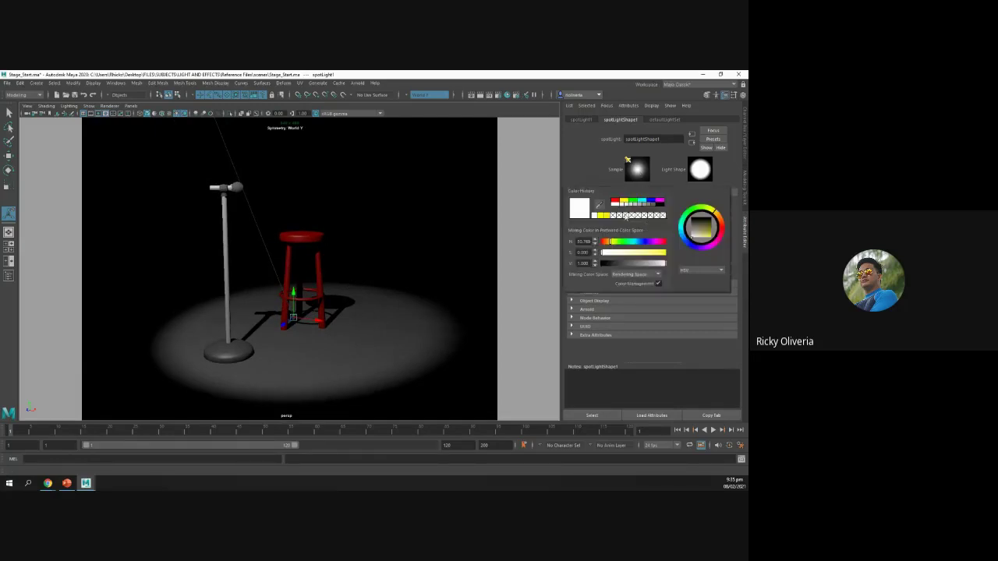
- Tint spotLight1 a pale cream-yellow in the colour picker and deselect it
left_click(604, 216)
left_click_drag(613, 243, 636, 254)
left_click(619, 254)
left_click(527, 196)
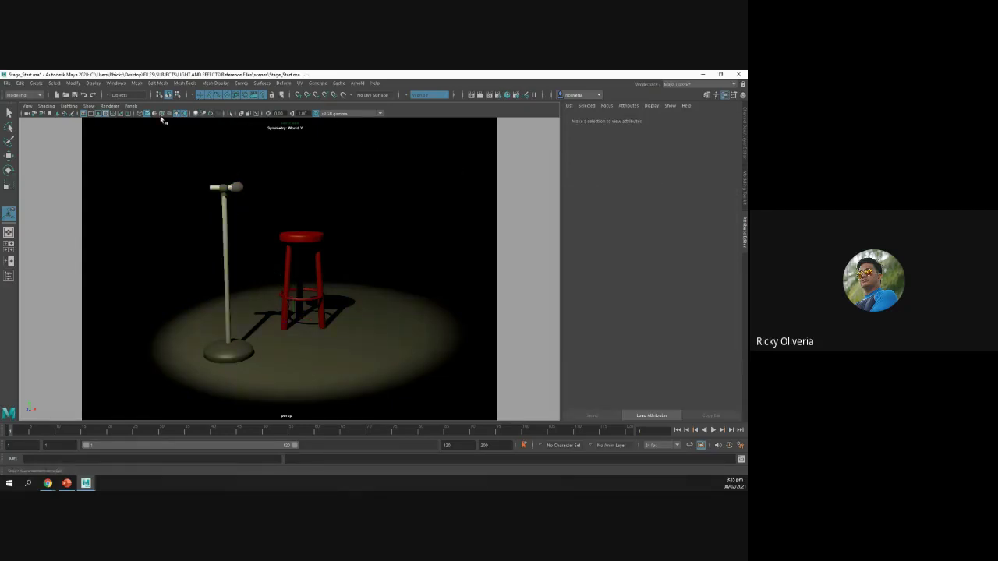
- Place the Outliner beside the viewport, select spotLight1 and render the current frame
left_click(115, 83)
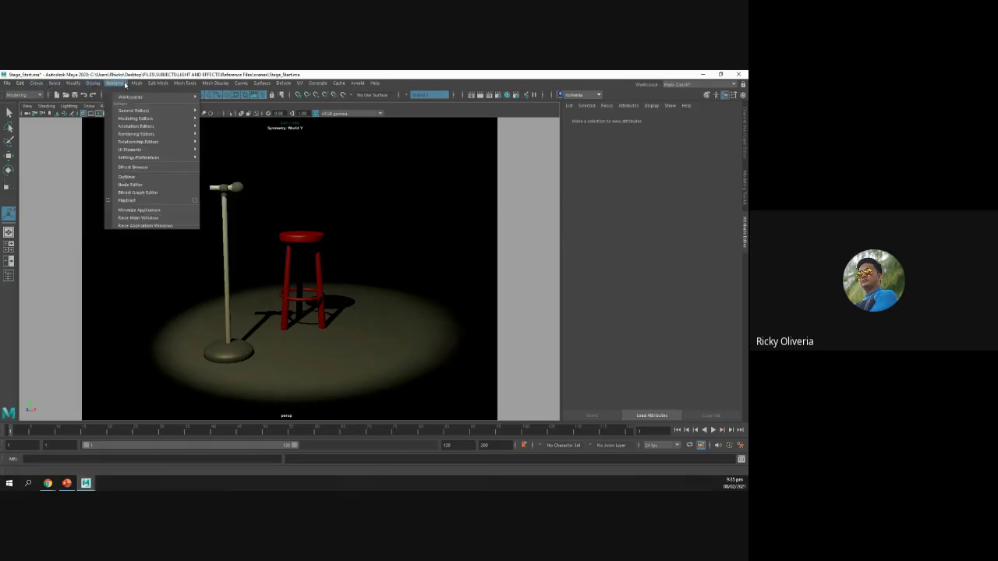
left_click(134, 177)
left_click_drag(107, 165, 66, 170)
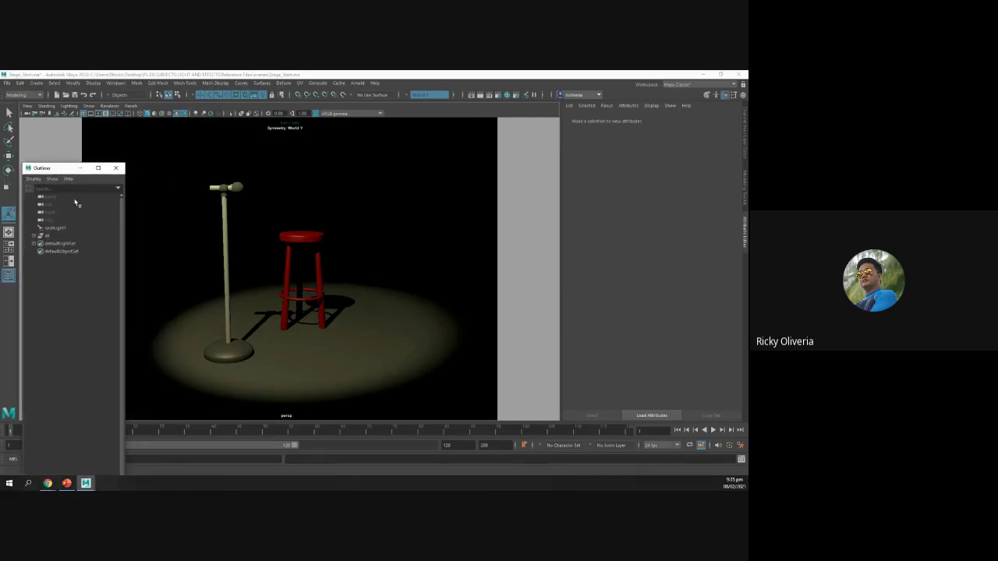
left_click(66, 227)
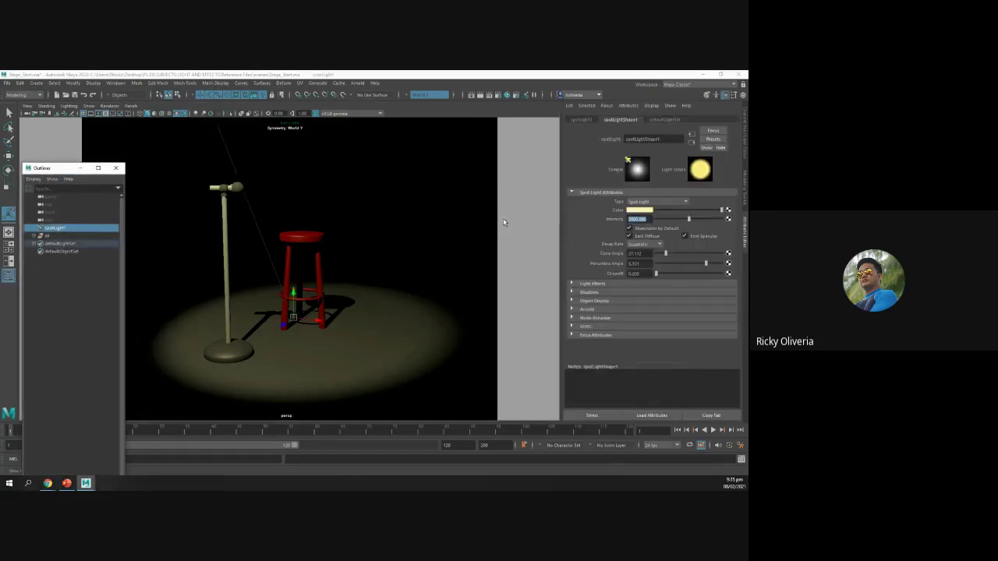
left_click(471, 95)
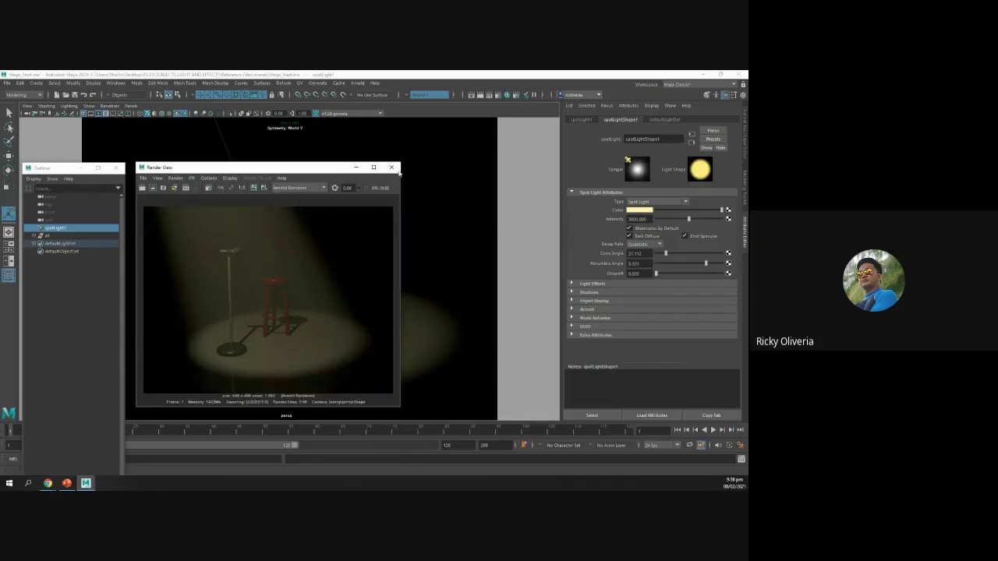
- Re-render the stage from a lowered view, then switch back to the PowerPoint slides
left_click(392, 167)
left_click(354, 234)
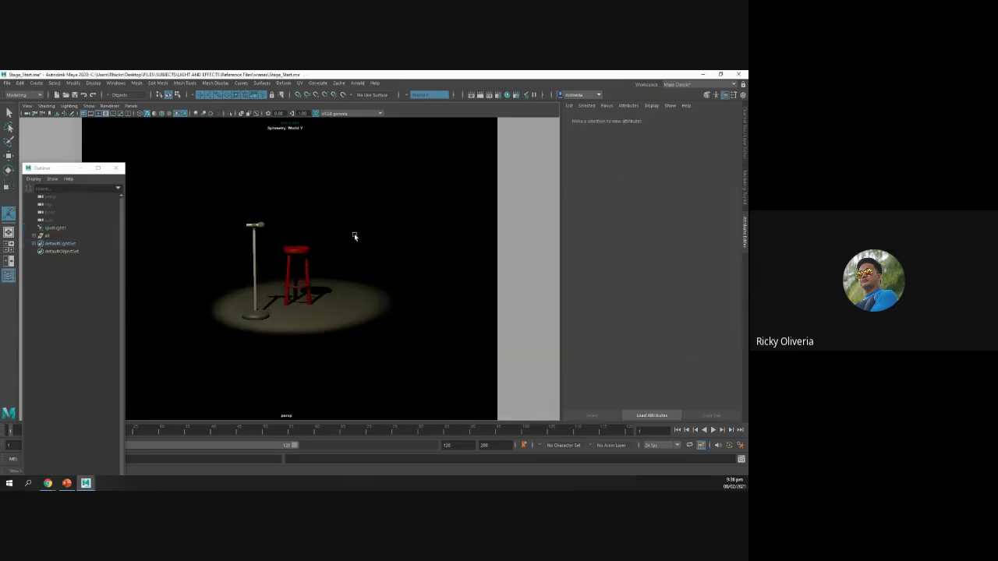
middle_click_drag(305, 258, 306, 299, "alt")
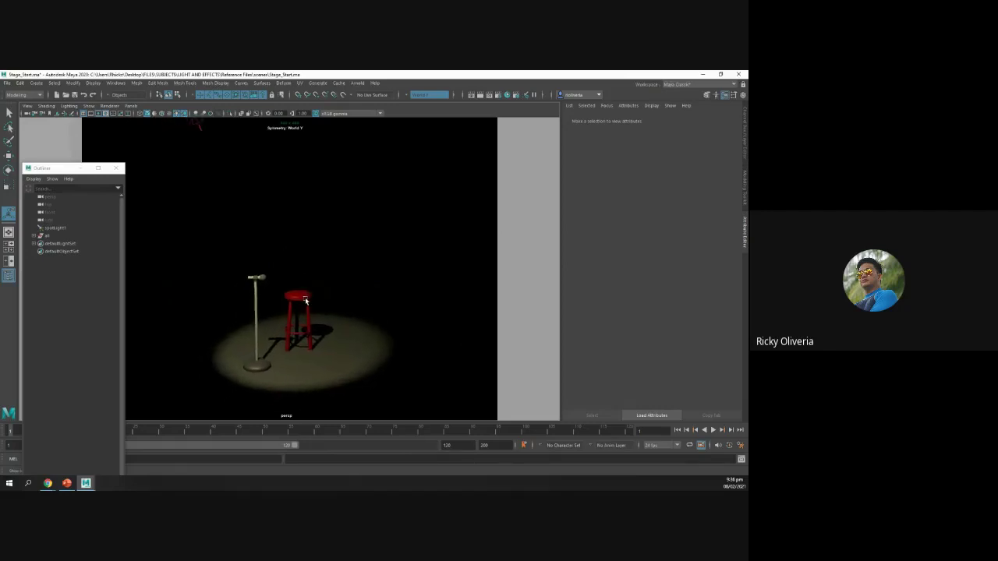
left_click(477, 95)
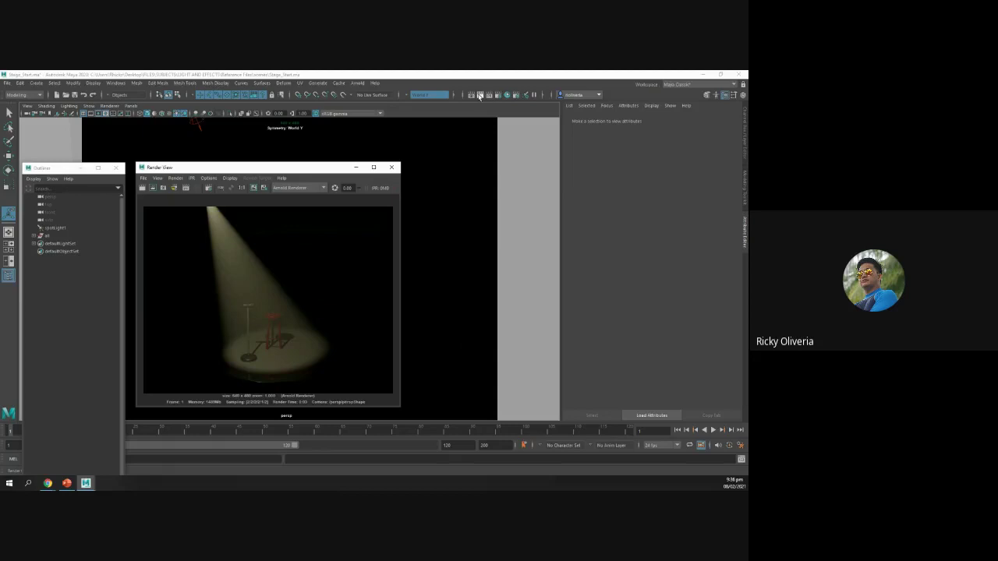
left_click(391, 167)
left_click(66, 484)
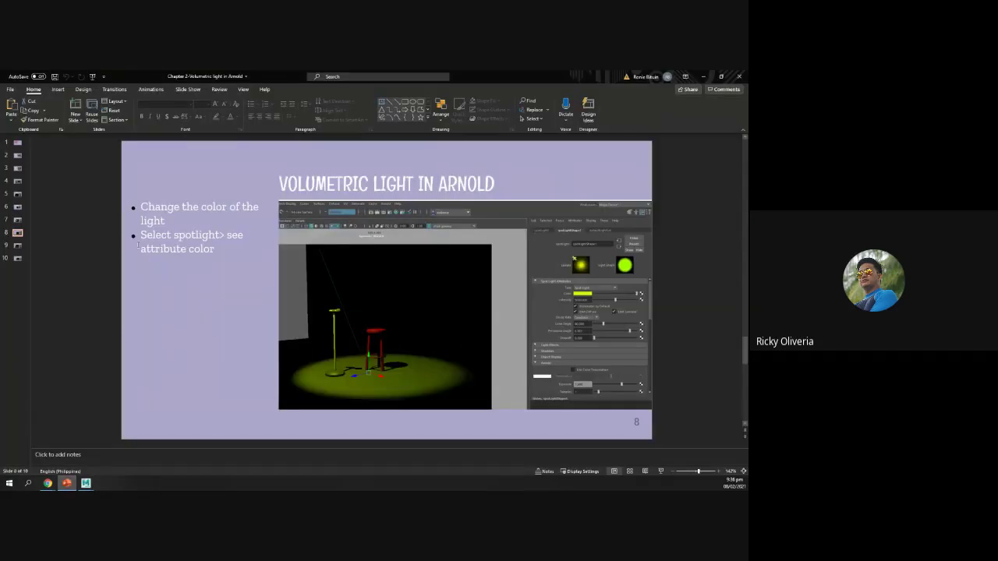
- Read slides 9 and 10 on the fractal gobo, then bring back the Stage_Start.ma Maya window
left_click(18, 246)
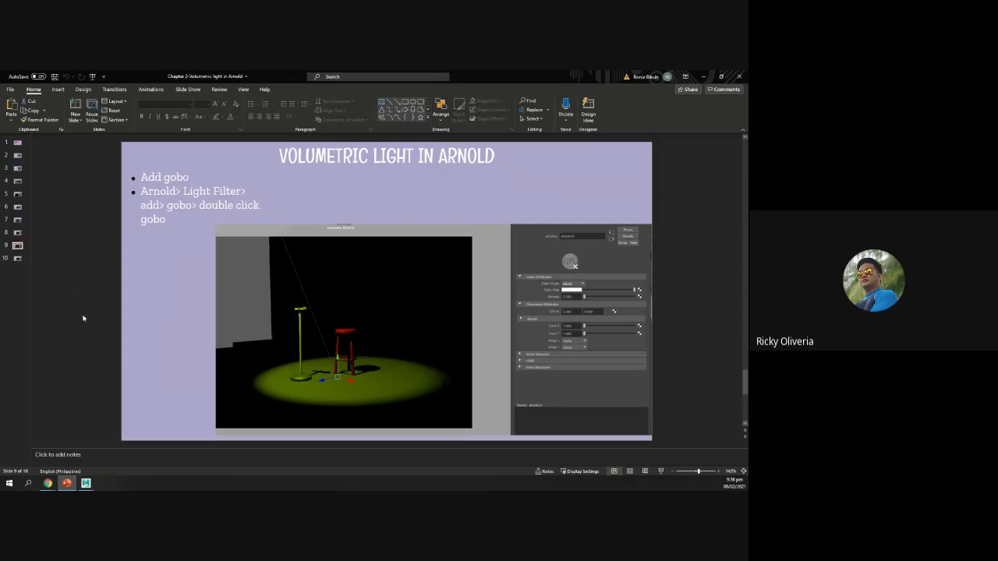
left_click(18, 260)
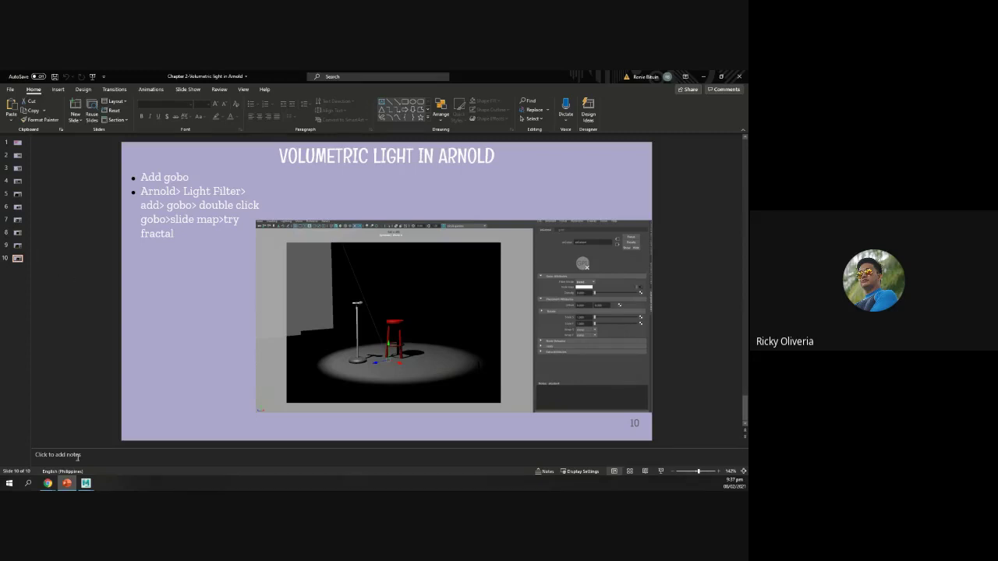
left_click(86, 483)
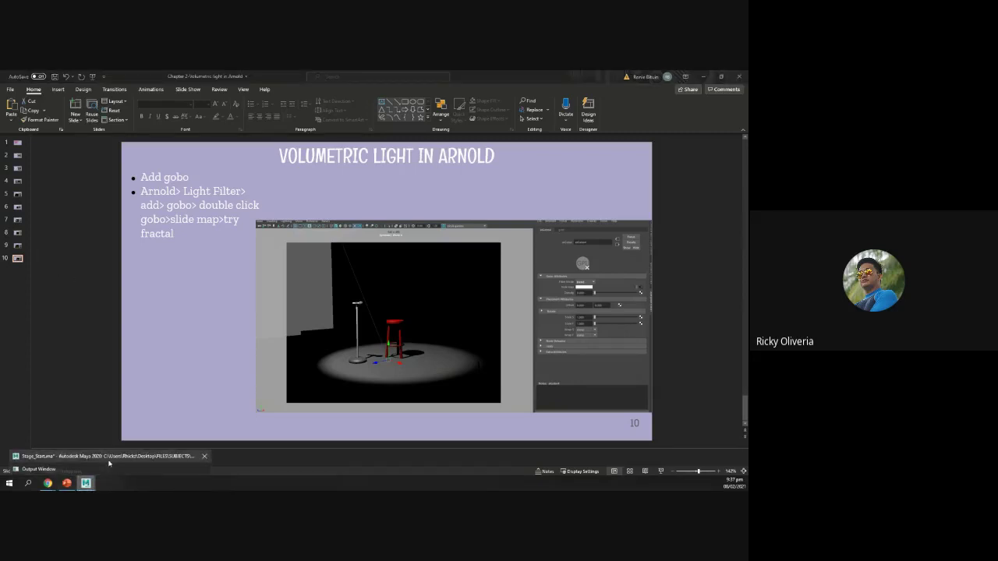
left_click(109, 459)
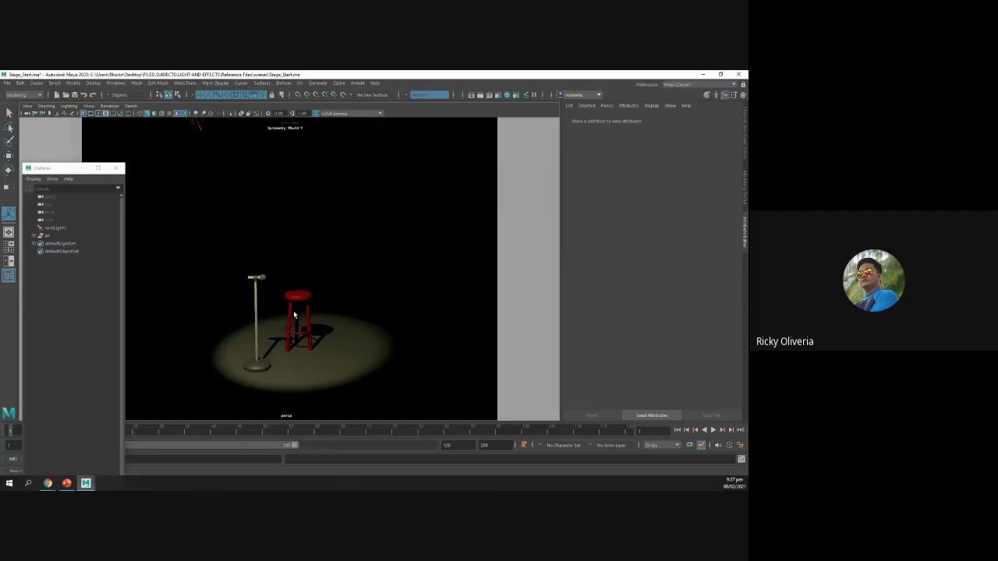
- Select the spotlight and open the Arnold Render Settings
left_click(201, 126)
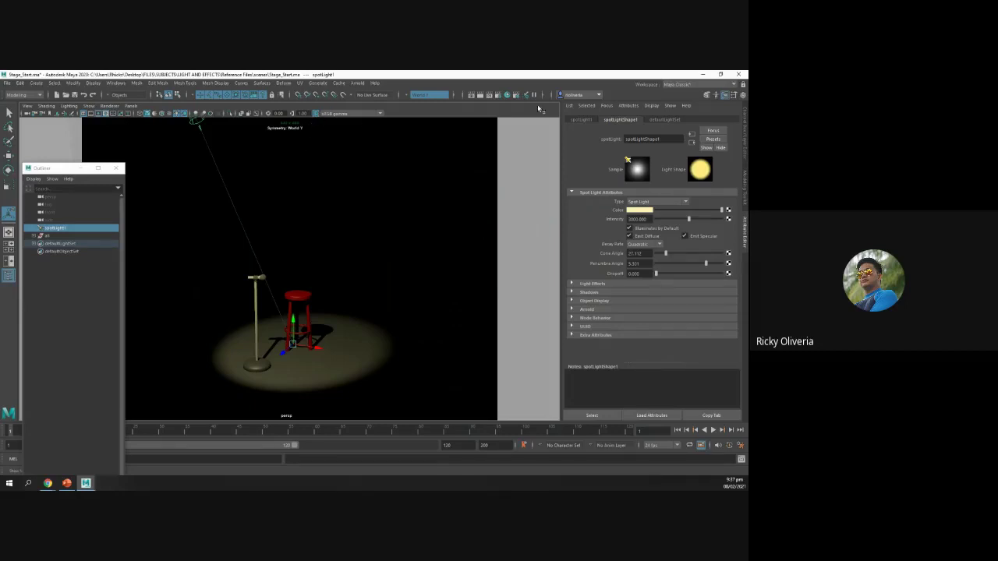
left_click(499, 96)
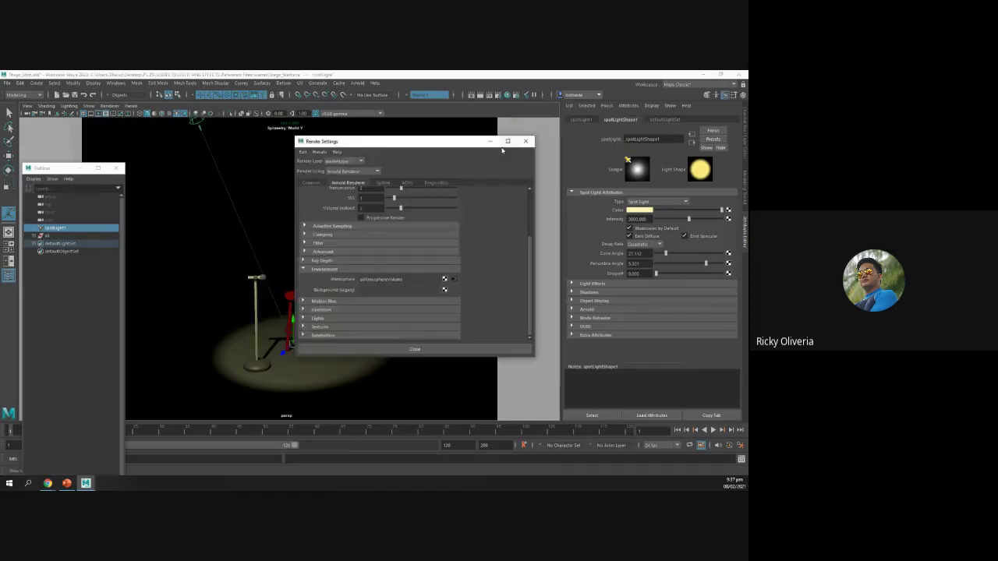
scroll(447, 226, "up", 3)
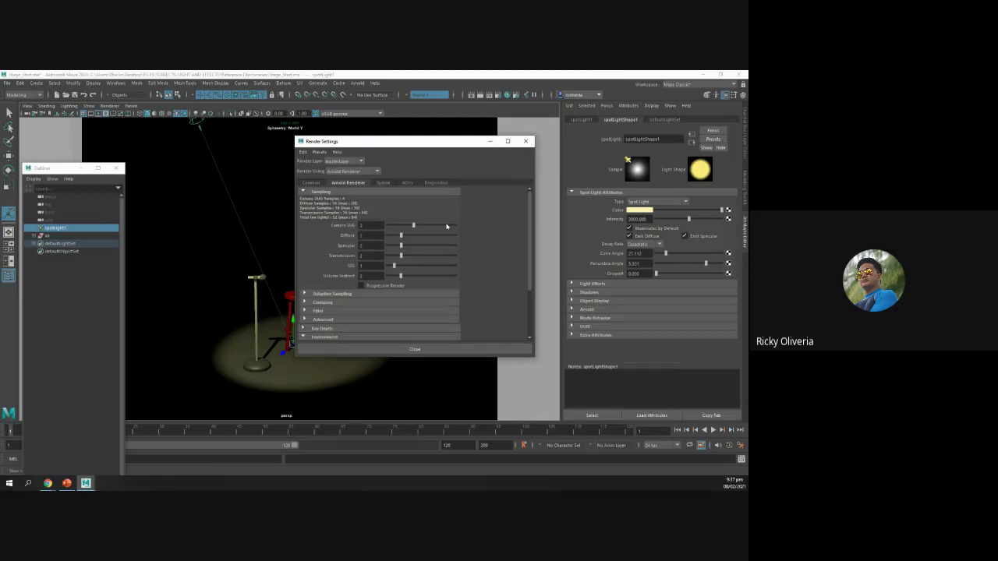
scroll(447, 226, "down", 3)
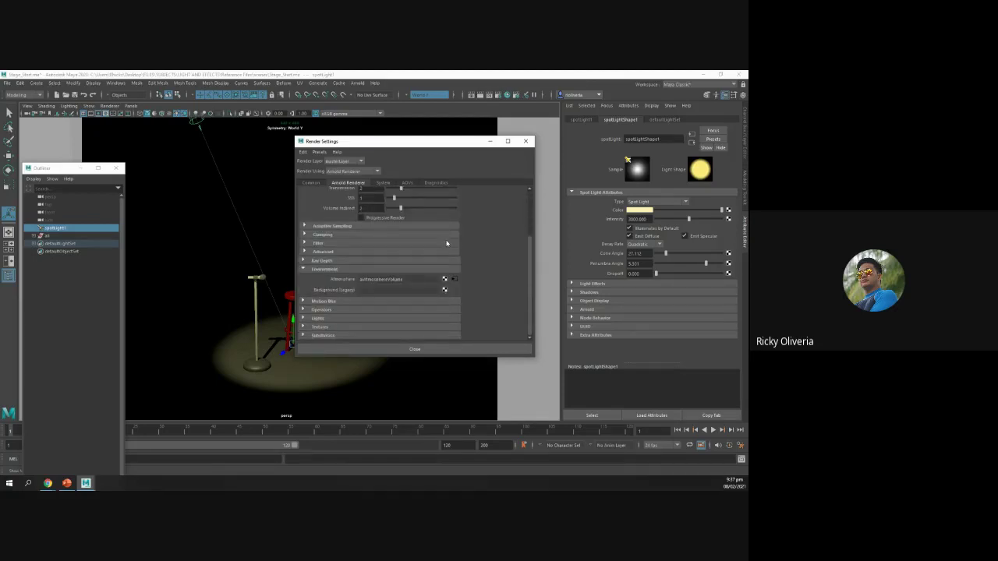
left_click(583, 237)
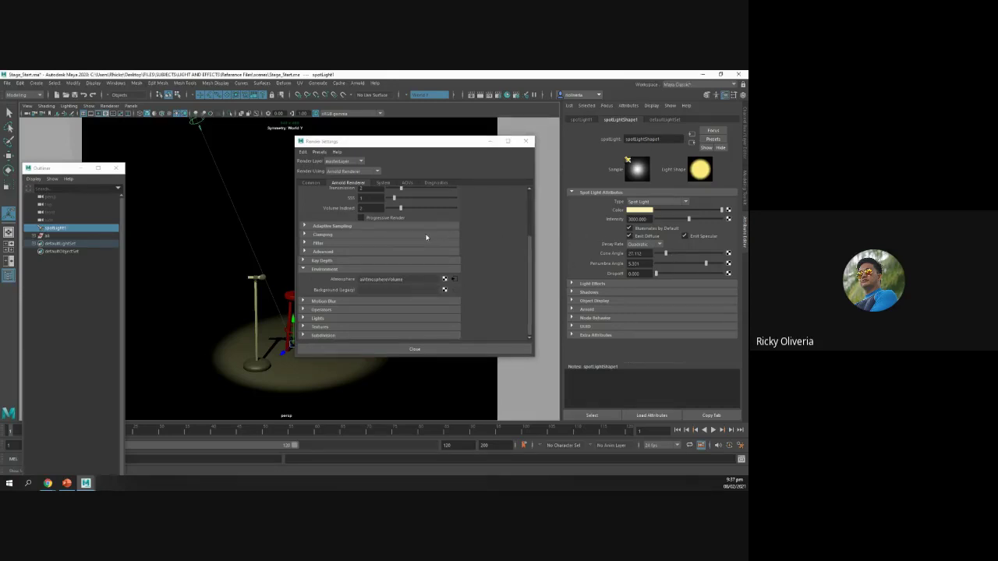
- Inspect the atmosphere volume and background shader options, then show the gobo-steps slide
left_click(446, 279)
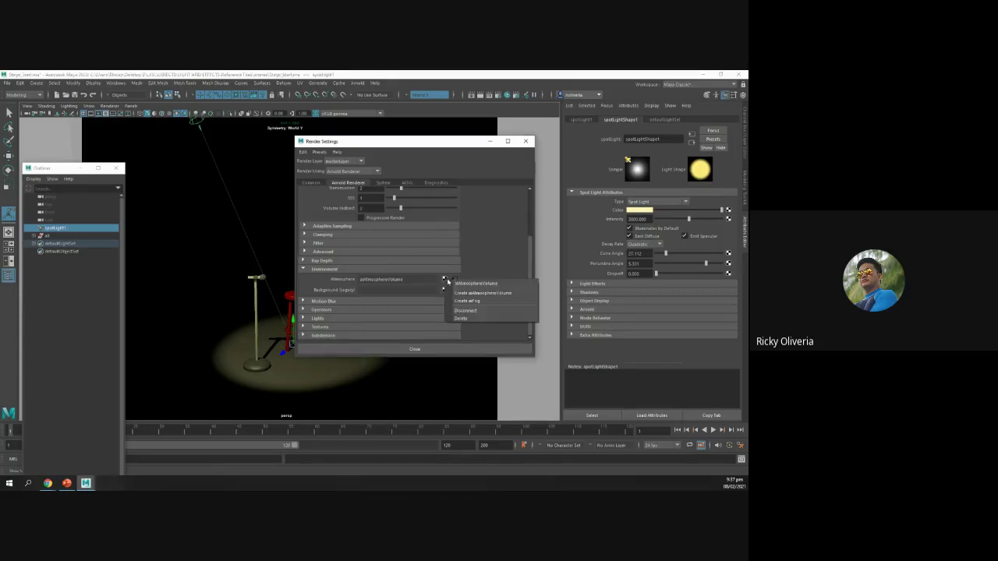
left_click(461, 284)
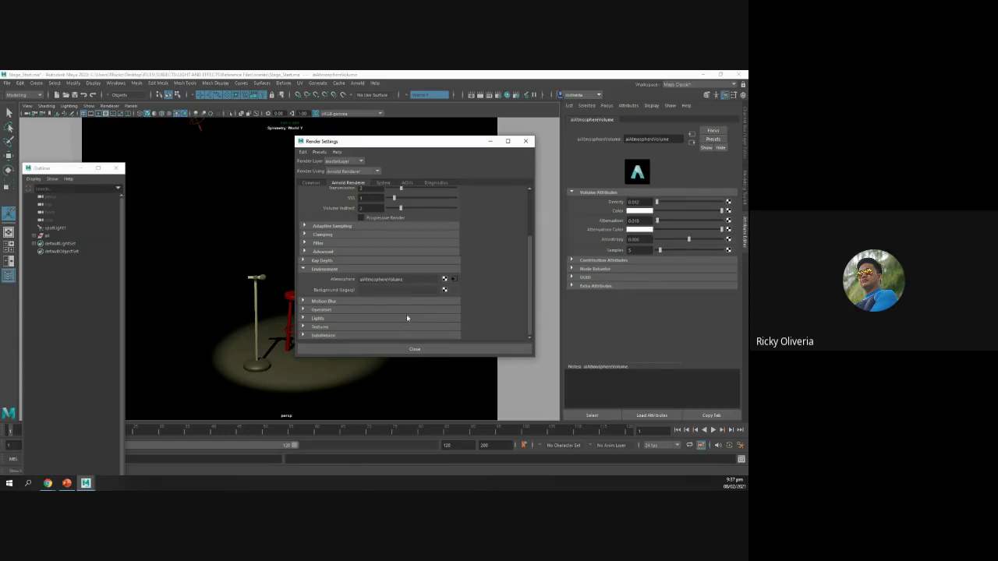
left_click(445, 290)
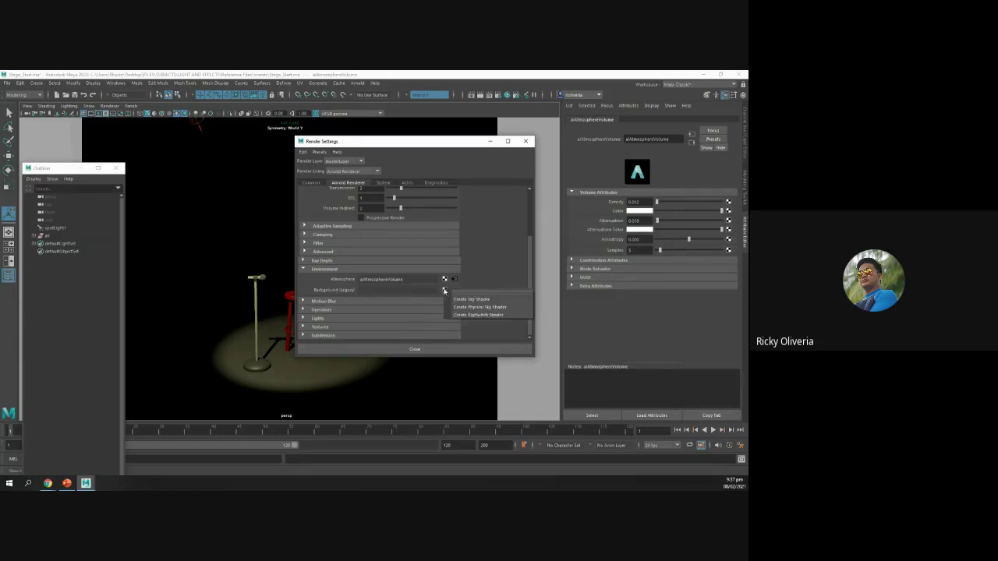
left_click(487, 261)
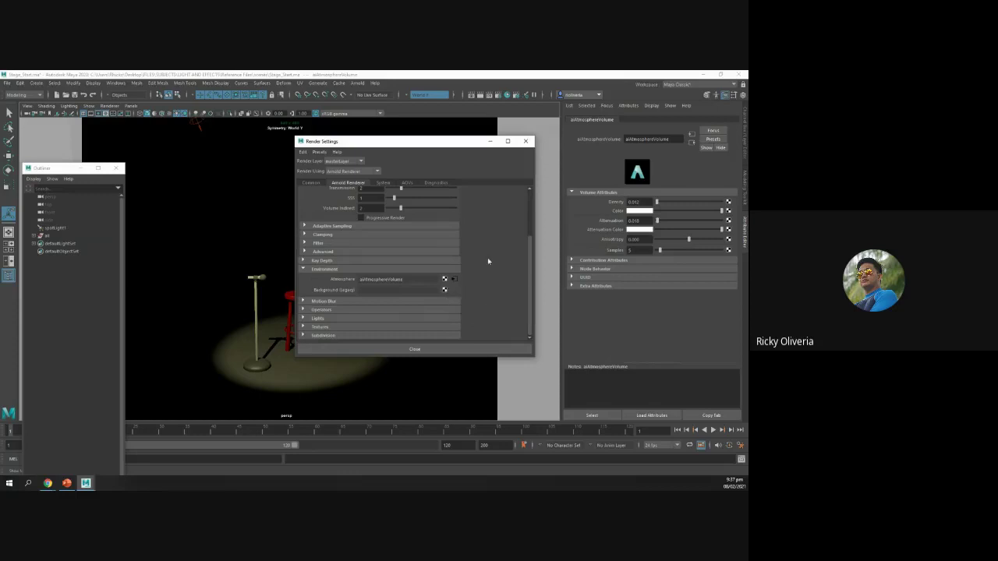
scroll(487, 261, "up", 3)
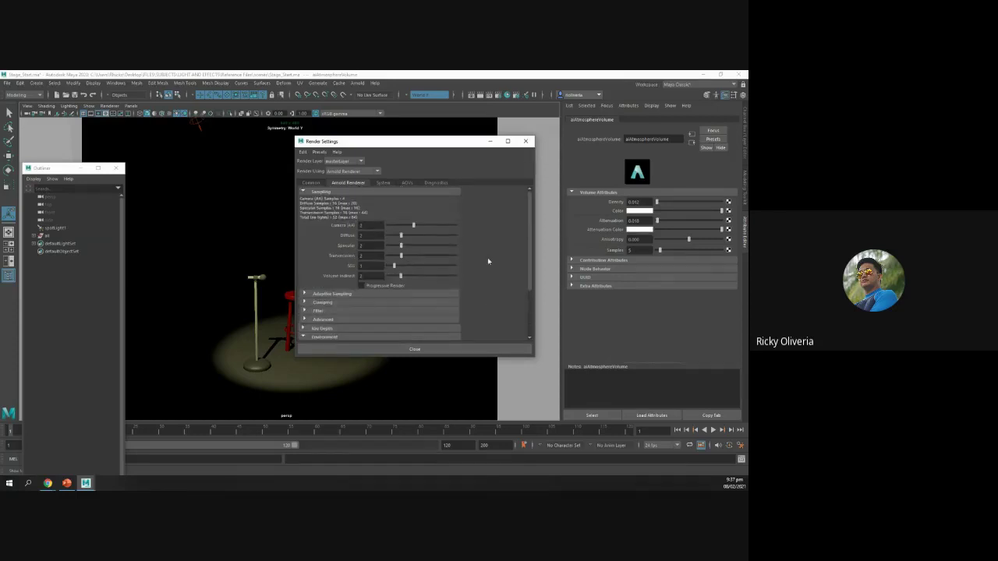
scroll(488, 262, "down", 3)
scroll(487, 261, "up", 3)
left_click(66, 484)
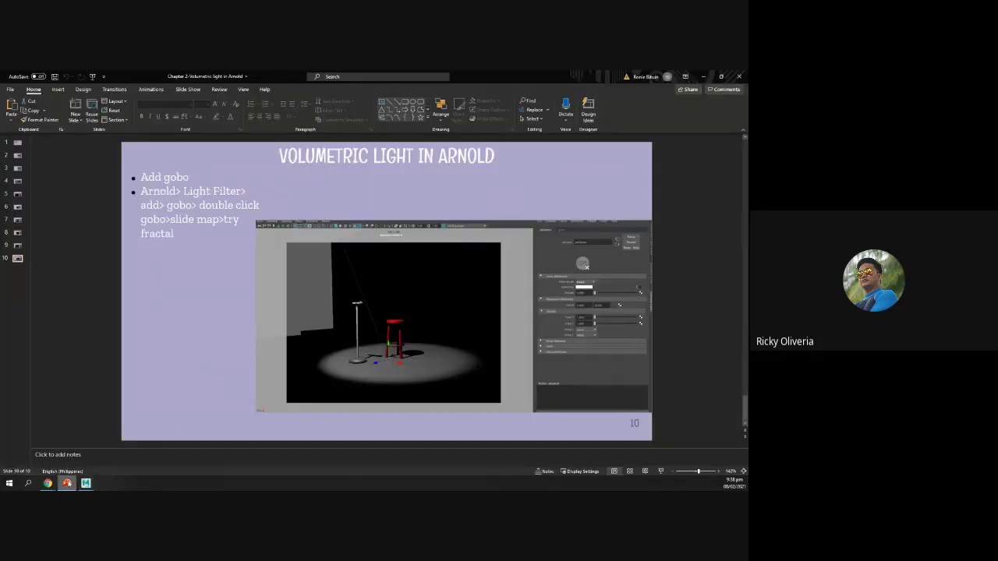
- Return to Maya and browse the Arnold menu and atmosphere volume presets without choosing any
key("alt+Tab")
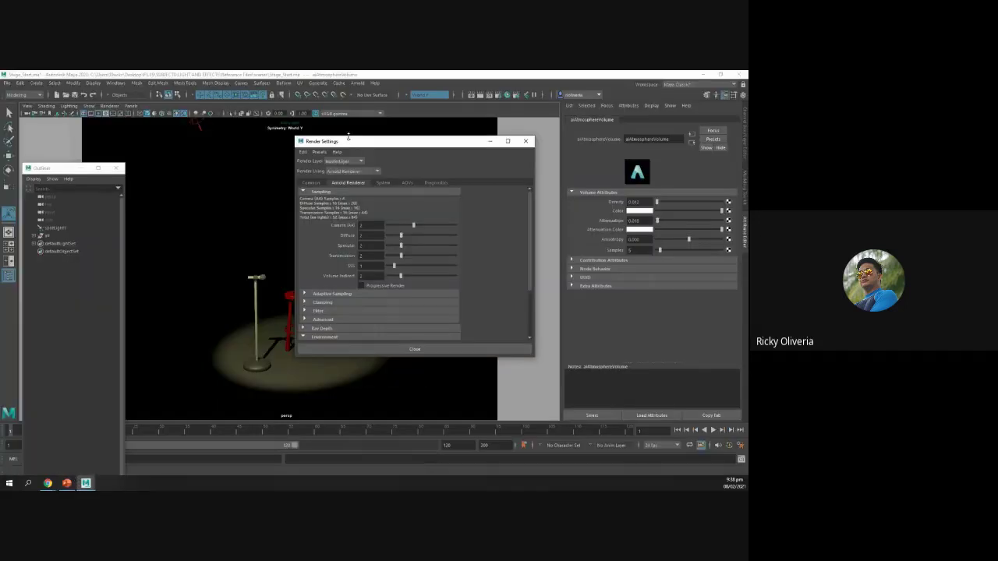
left_click_drag(369, 142, 339, 139)
left_click(357, 82)
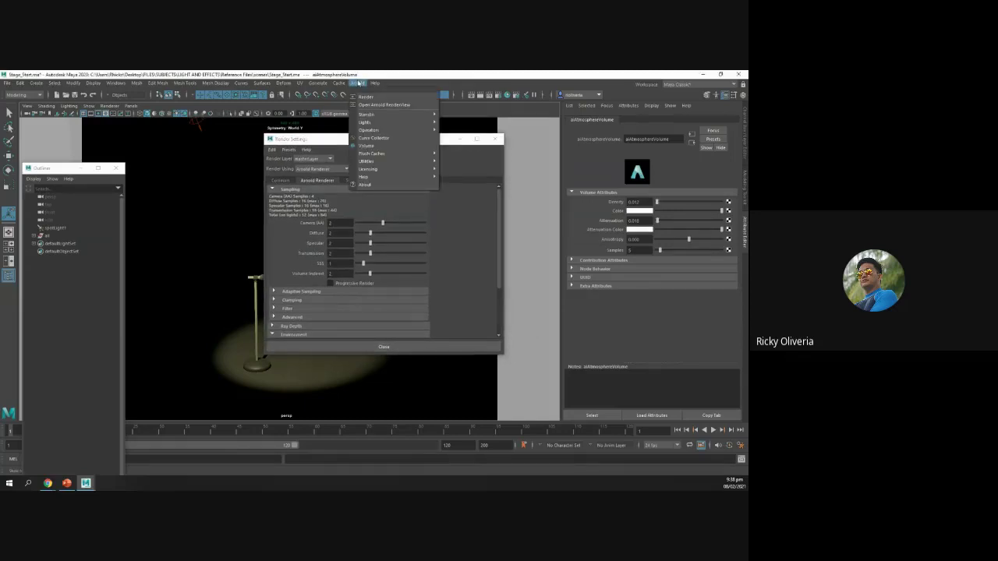
mouse_move(363, 122)
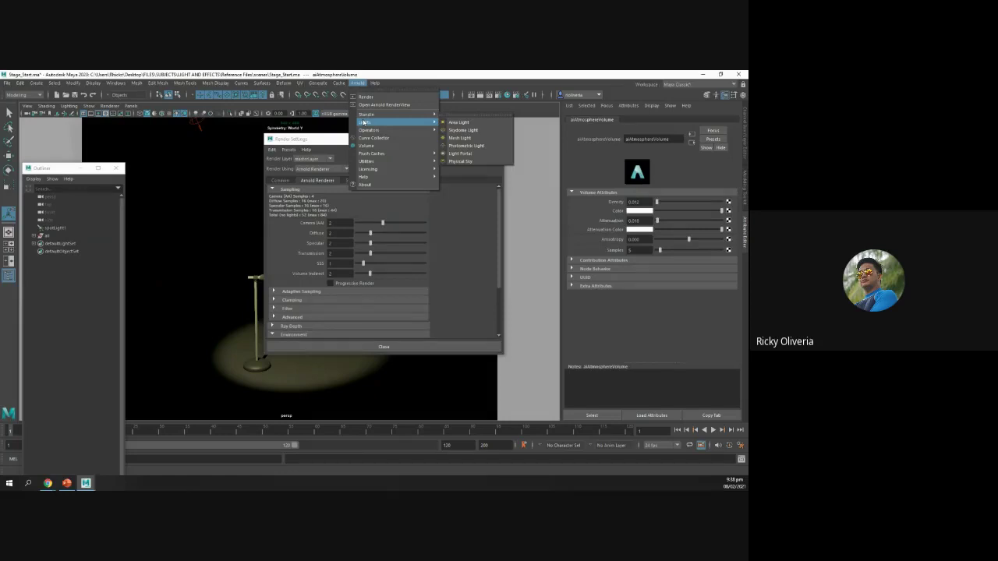
left_click(329, 140)
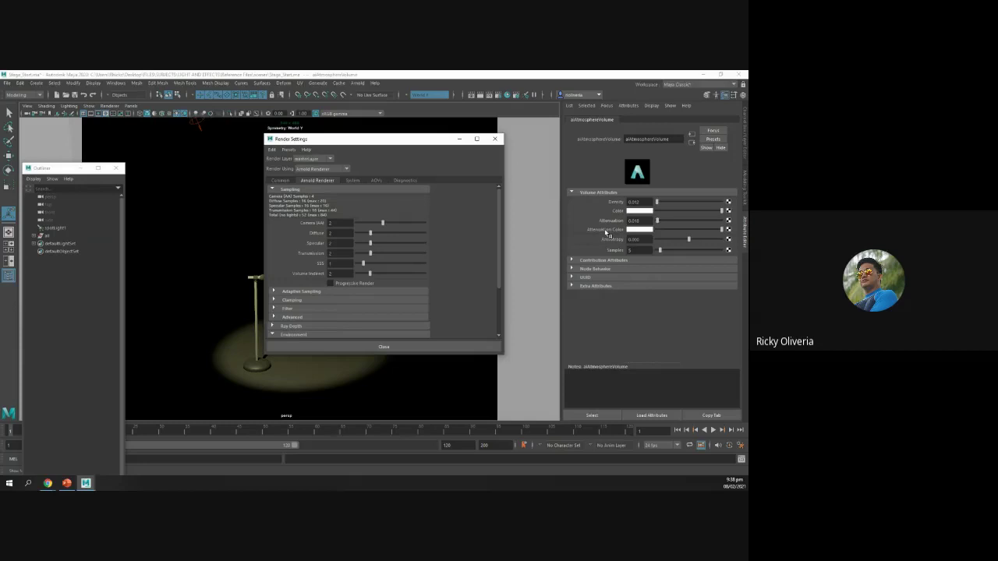
left_click(718, 139)
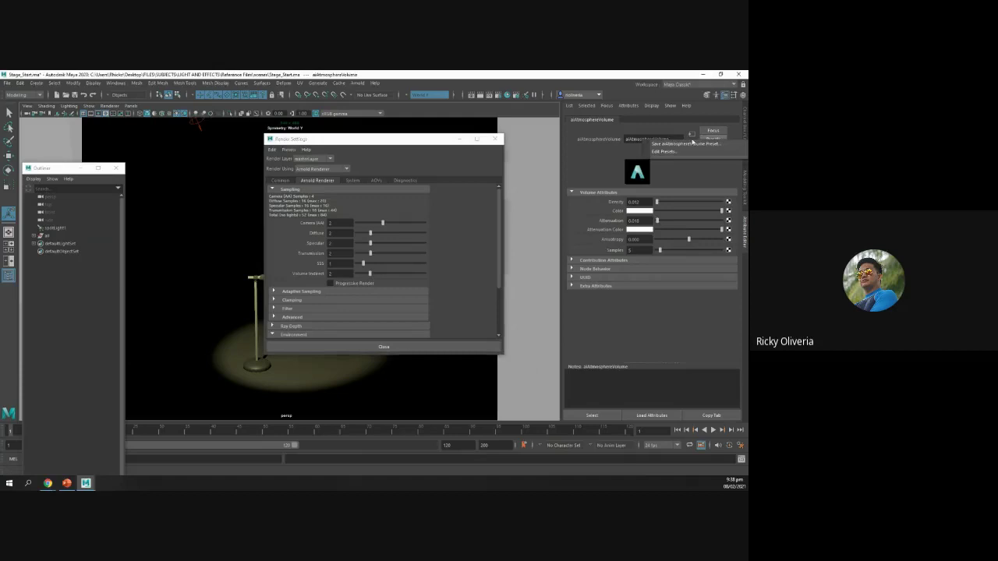
left_click(457, 246)
- Expand the Lights section in Render Settings and scroll through its options
scroll(386, 328, "down", 3)
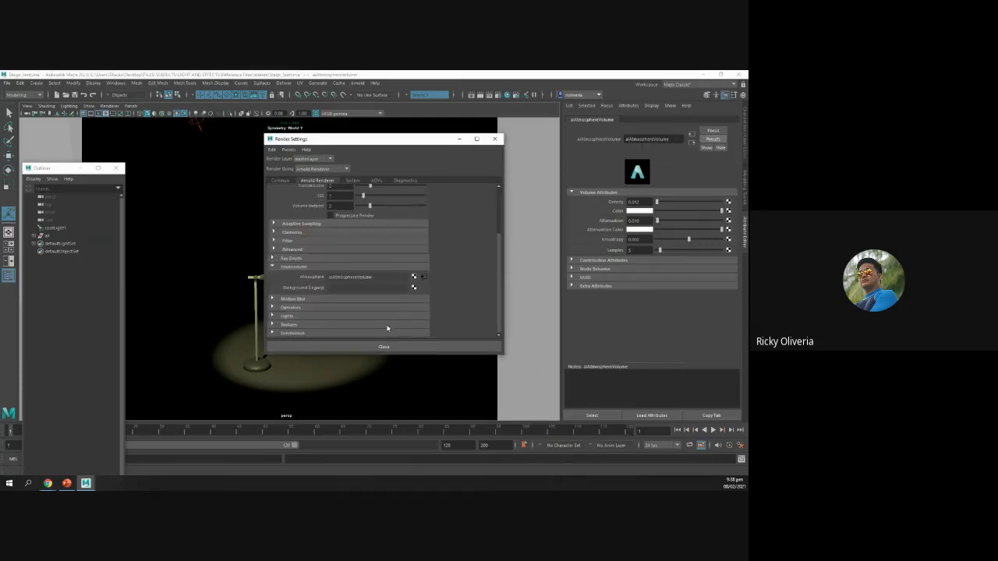
left_click(286, 318)
scroll(393, 273, "down", 1)
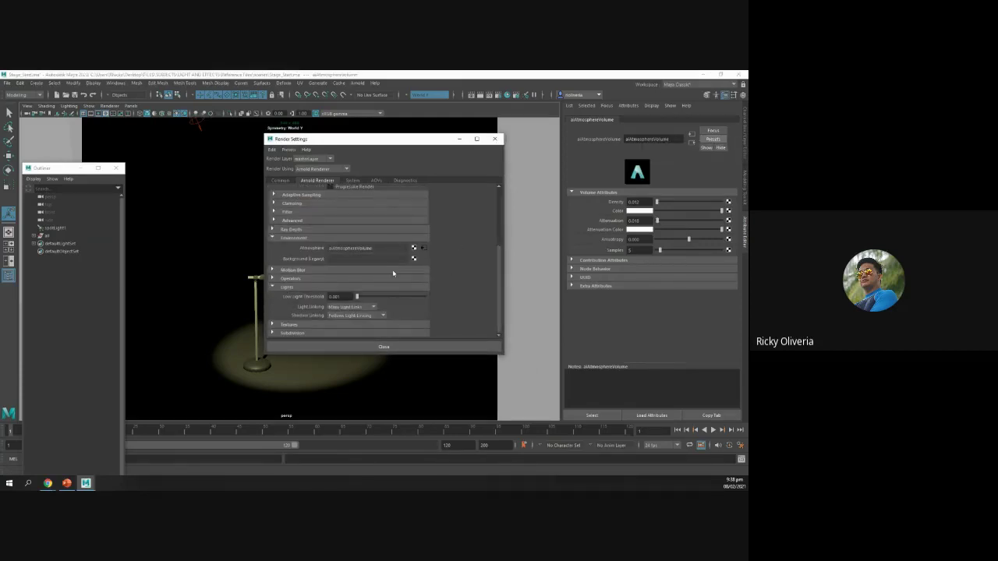
scroll(392, 273, "up", 2)
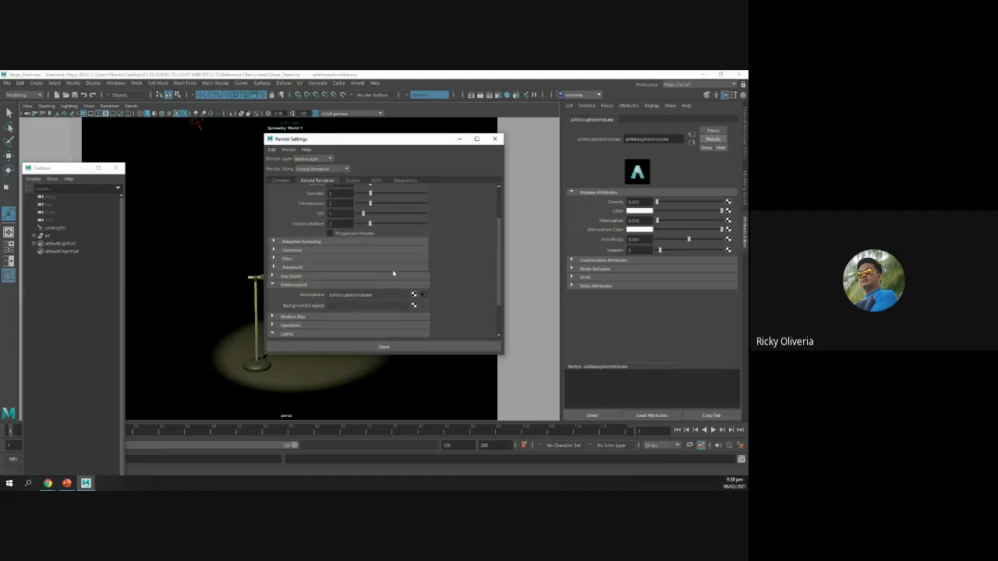
scroll(379, 286, "down", 2)
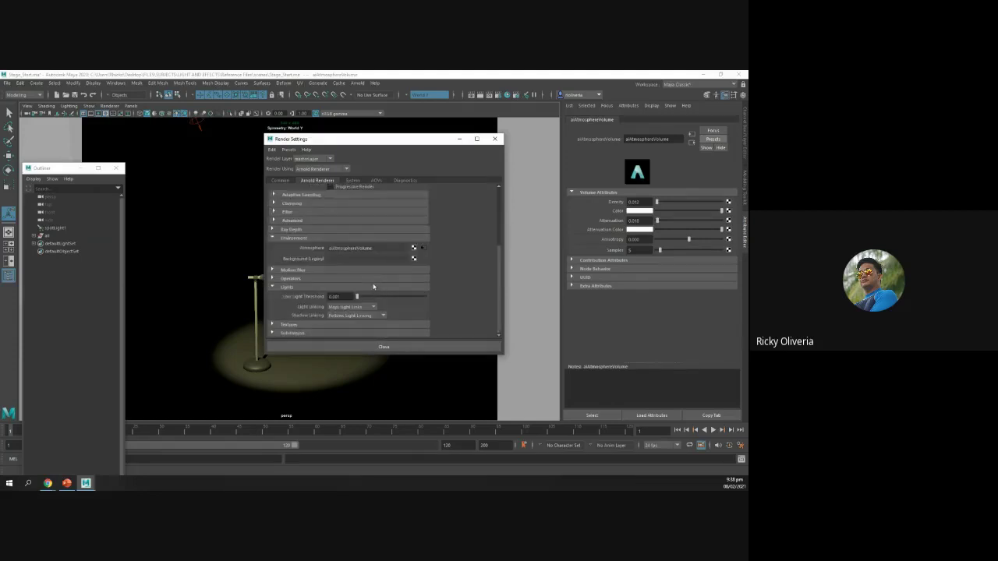
scroll(373, 287, "up", 4)
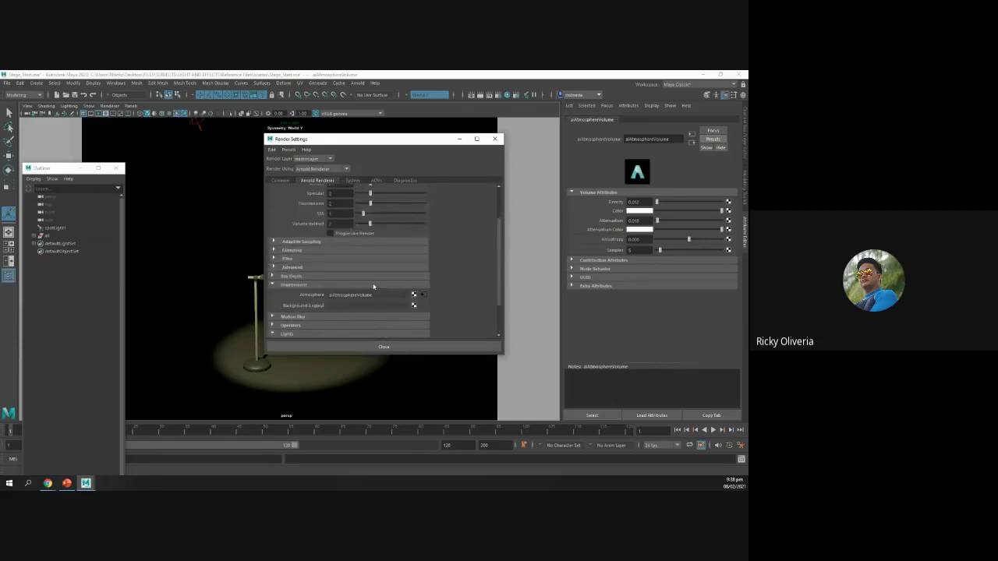
scroll(373, 286, "up", 1)
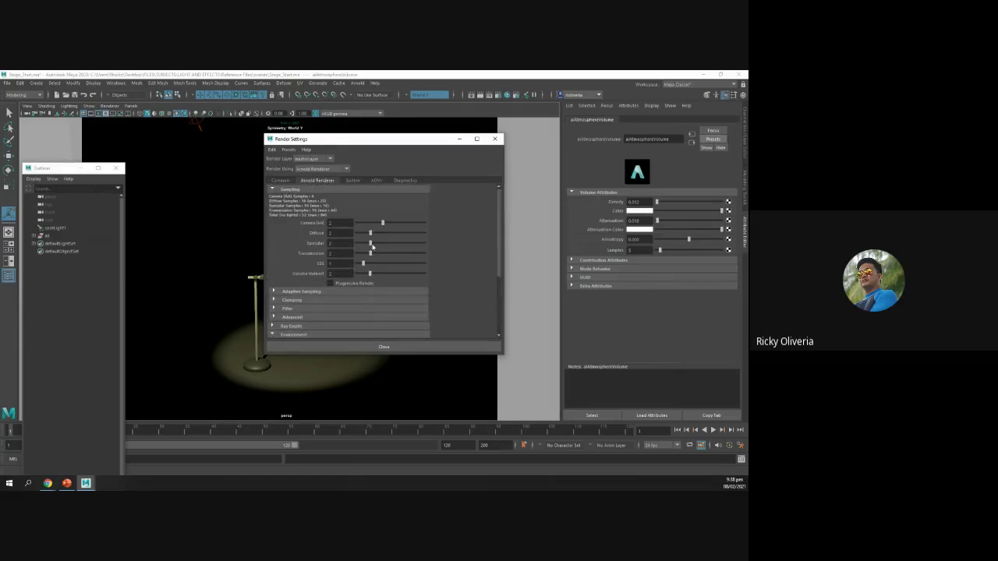
- Toggle the atmosphere's Node Behavior section, select aiAtmosphereVolume and close Render Settings
left_click(600, 269)
left_click(600, 269)
left_click(599, 269)
left_click(600, 269)
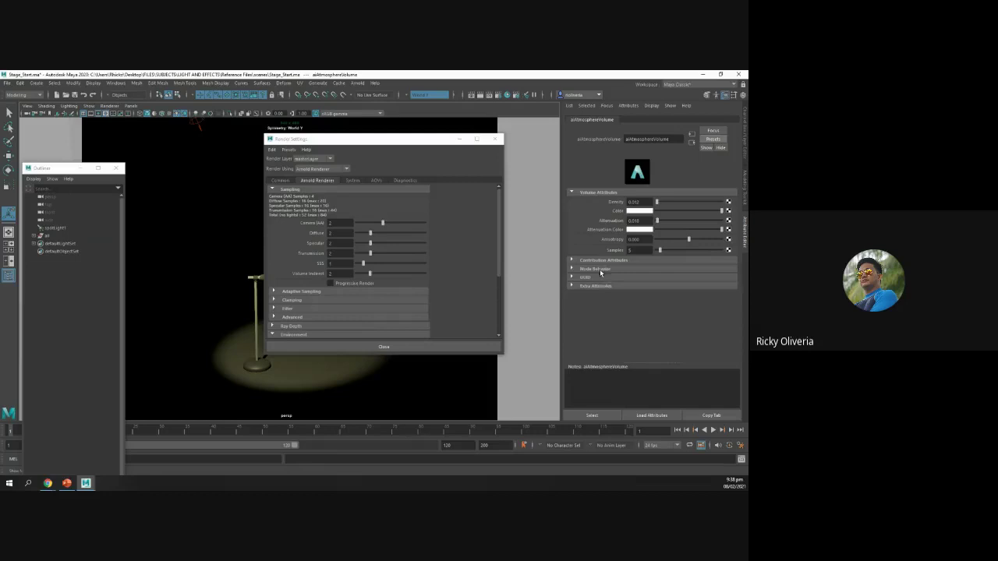
left_click(605, 416)
left_click(494, 139)
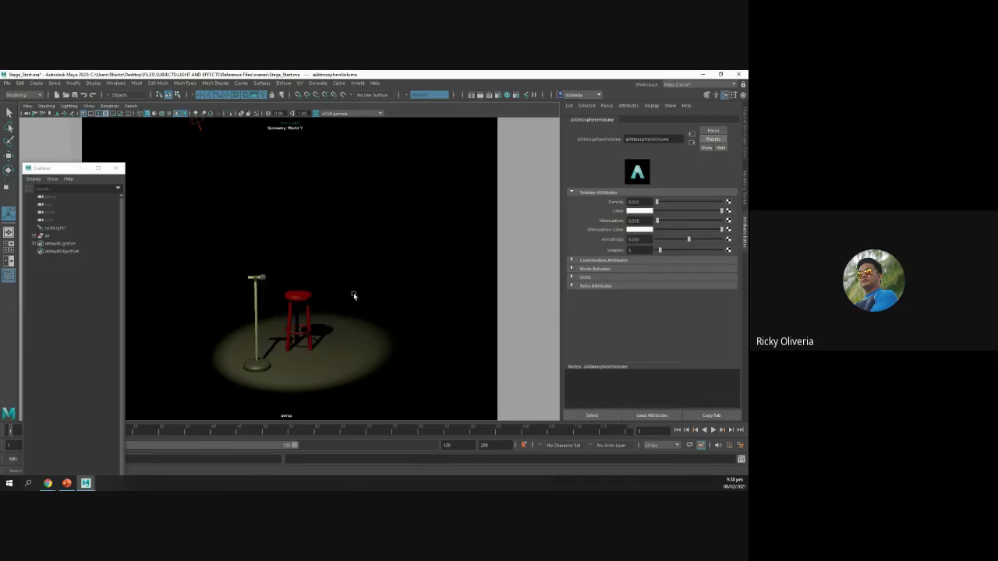
- Select spotLight1 and show its attributes in the side panel
left_click(244, 190)
left_click(200, 124)
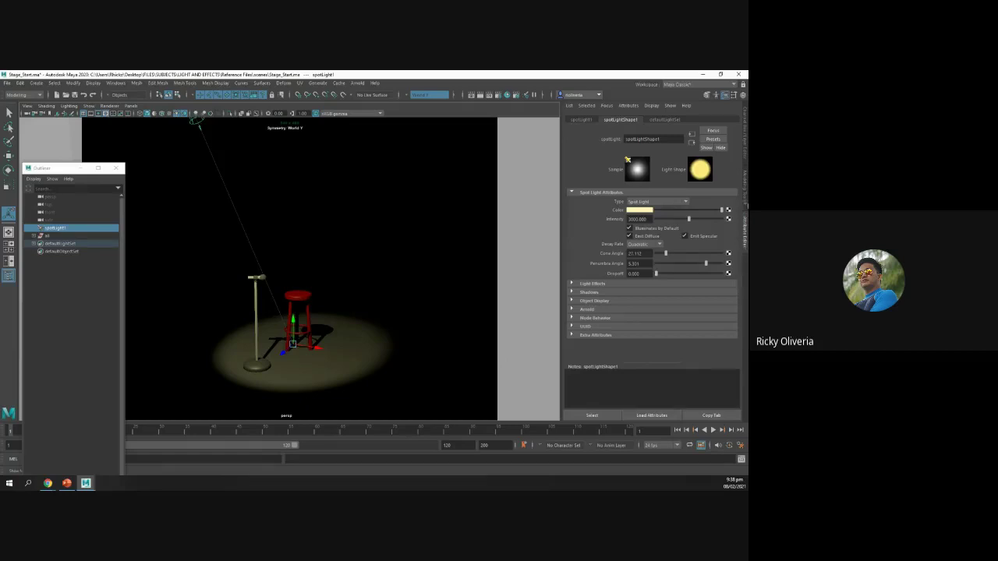
left_click(745, 151)
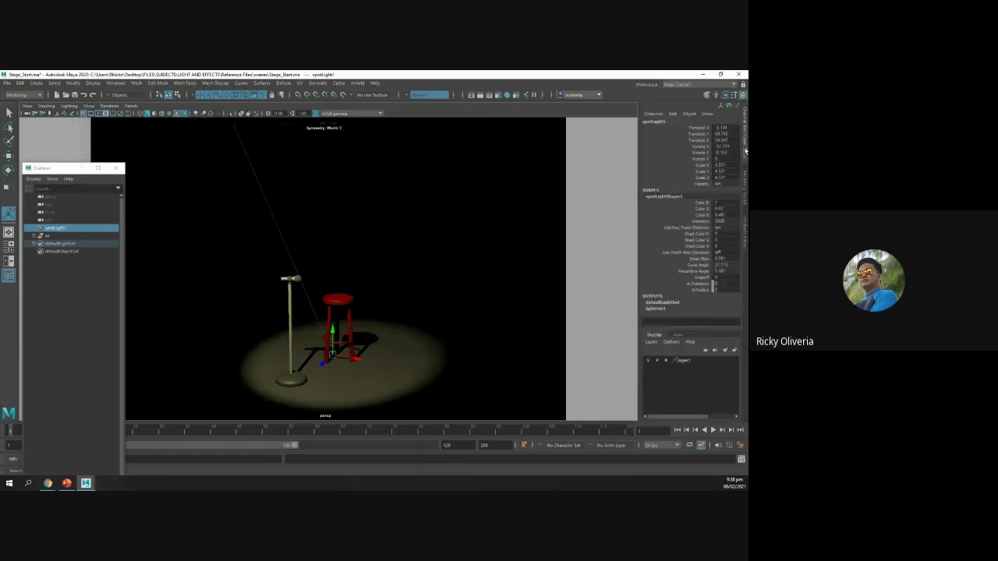
left_click(745, 150)
left_click(746, 151)
left_click(745, 191)
left_click(746, 225)
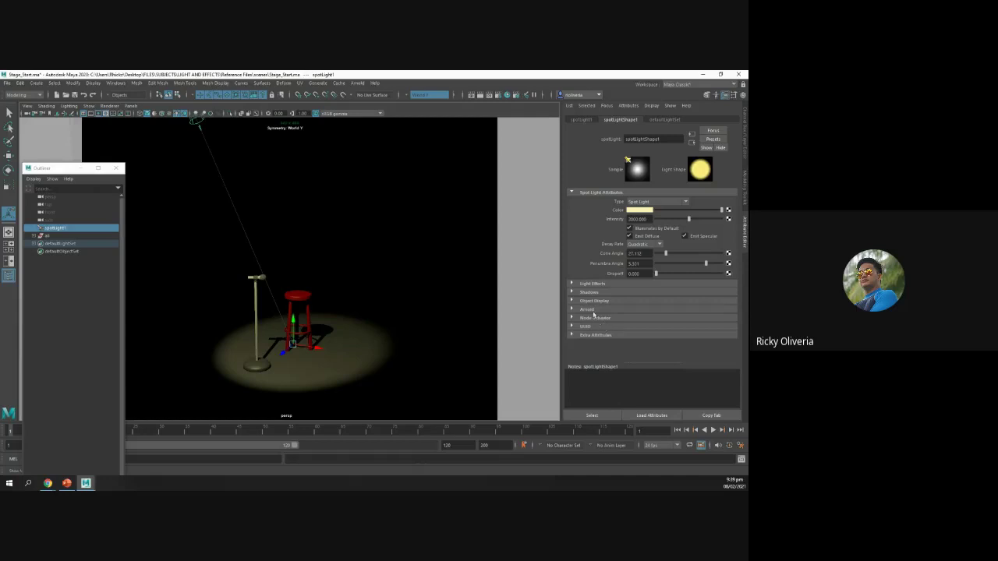
- Expand spotLightShape1's Arnold section and scroll to the empty Light Filters list
left_click(592, 311)
scroll(608, 315, "down", 6)
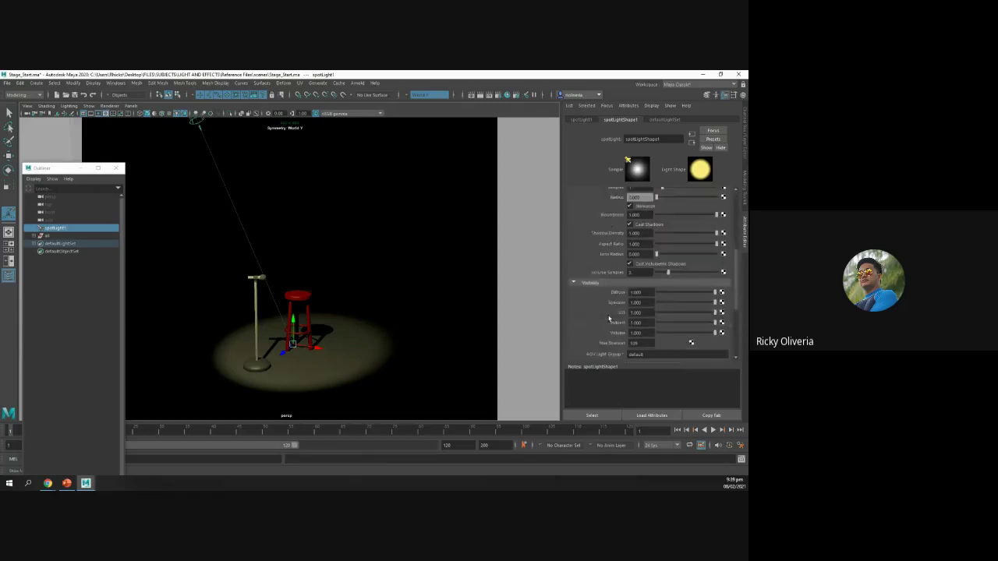
scroll(609, 318, "up", 3)
scroll(608, 318, "down", 3)
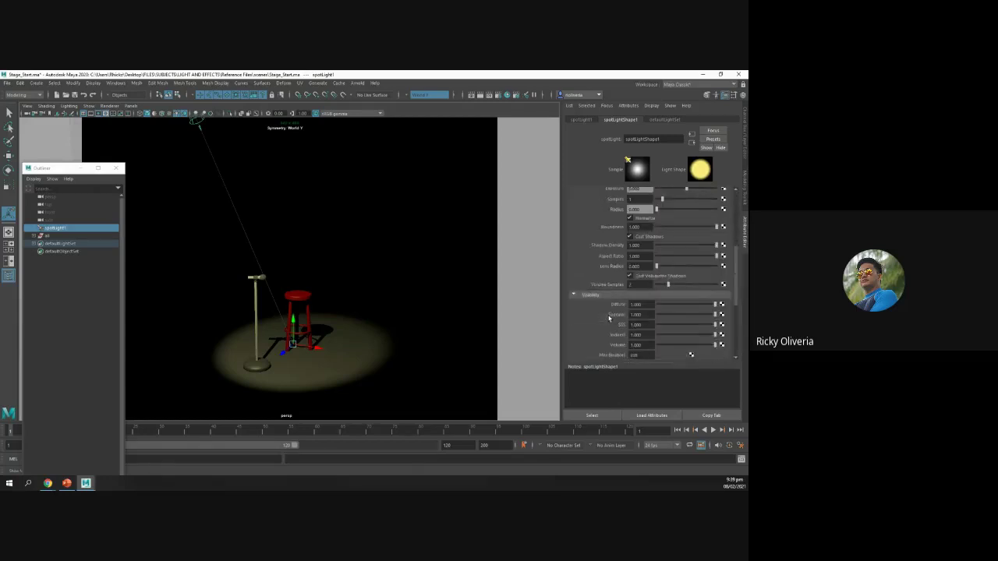
scroll(609, 318, "up", 3)
scroll(609, 318, "down", 3)
scroll(609, 318, "up", 4)
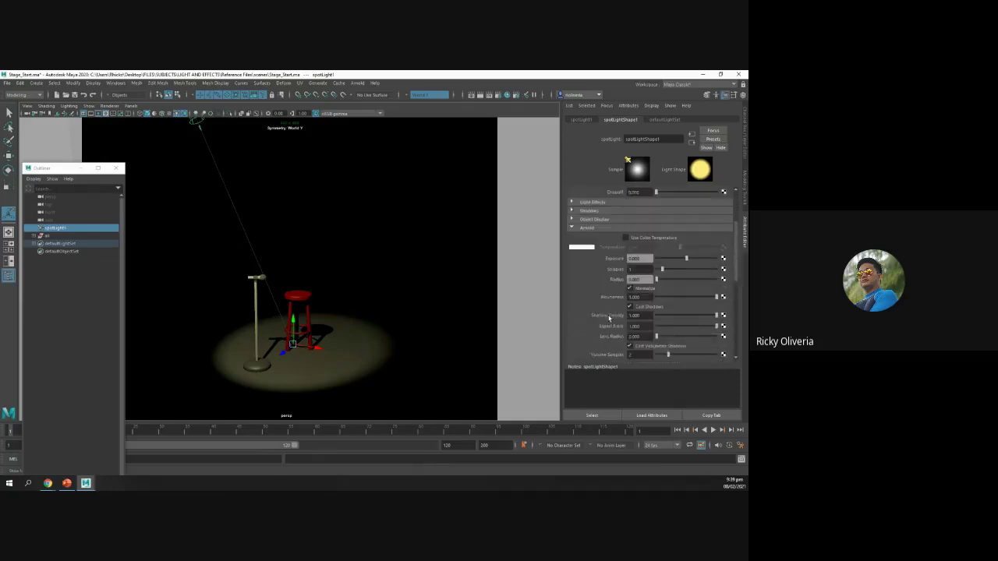
scroll(589, 222, "down", 5)
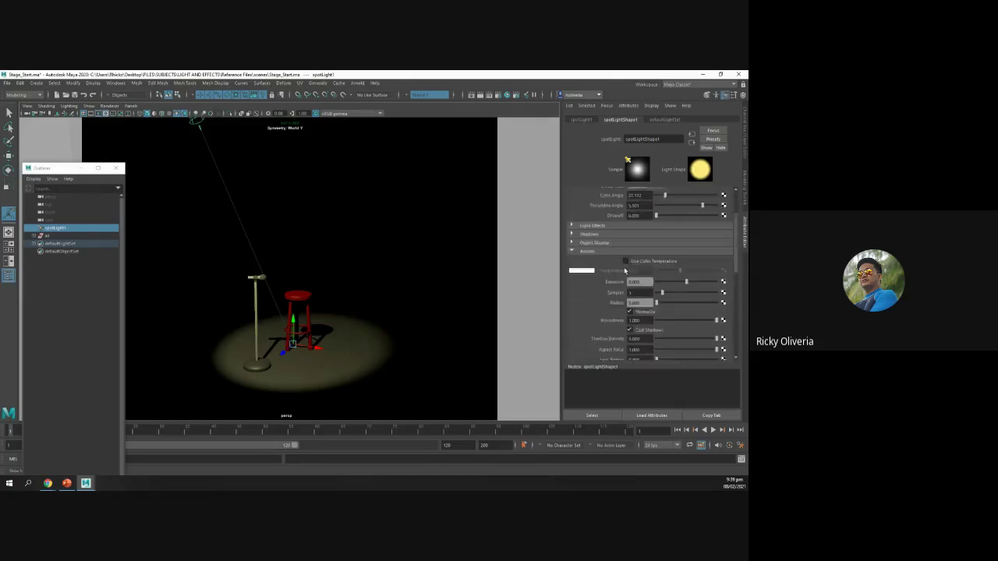
scroll(618, 263, "down", 2)
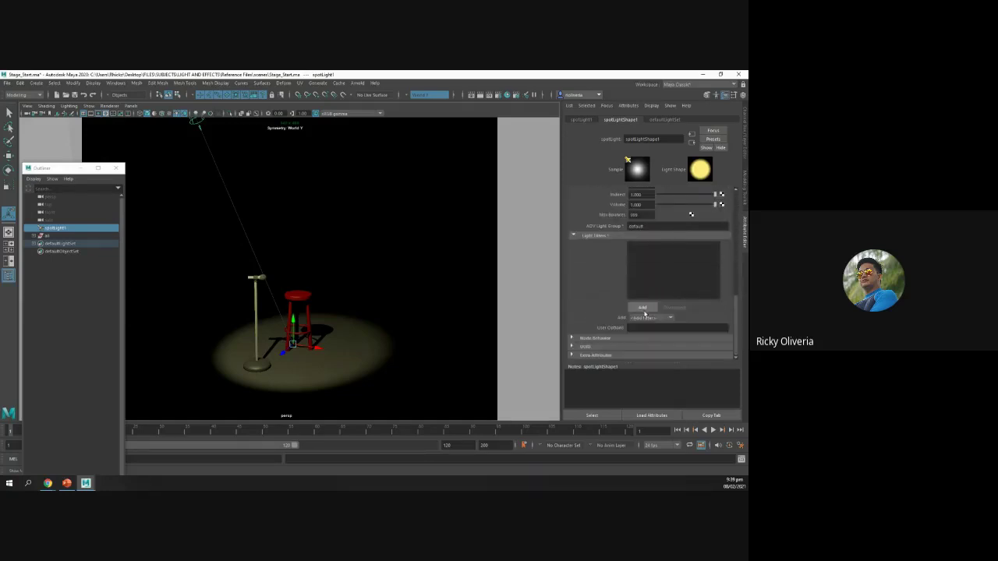
- Add a Gobo light filter to spotLight1
left_click(643, 308)
left_click(494, 267)
left_click(505, 295)
- Open the aiGobo attributes, keep Filter Mode at blend, and render the current frame
double_click(639, 248)
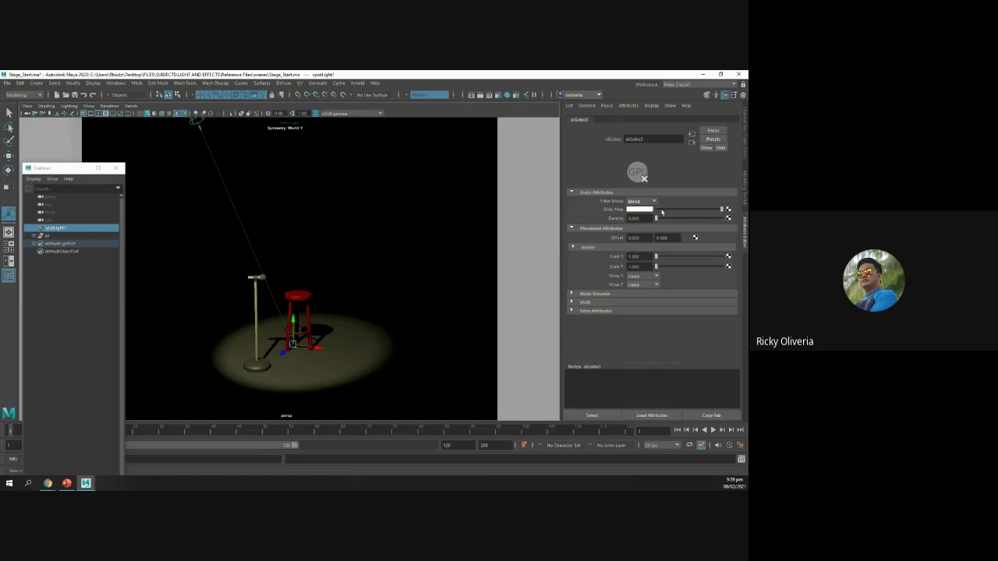
left_click(655, 204)
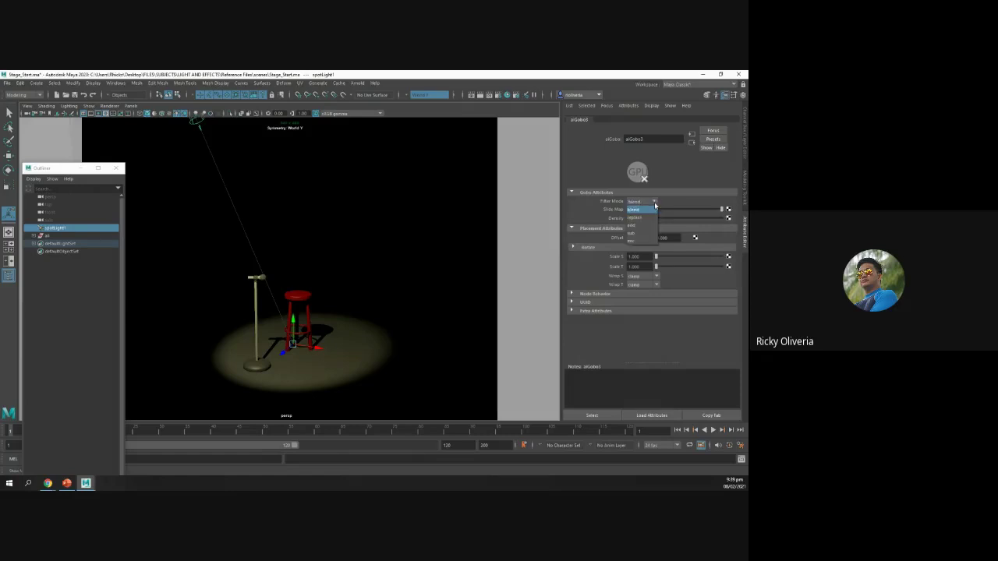
left_click(655, 207)
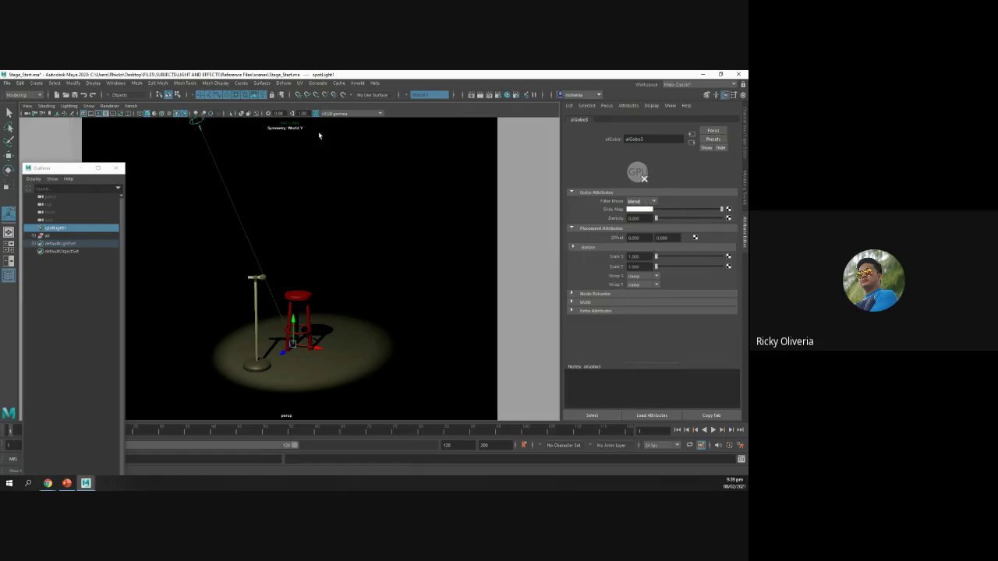
left_click(480, 94)
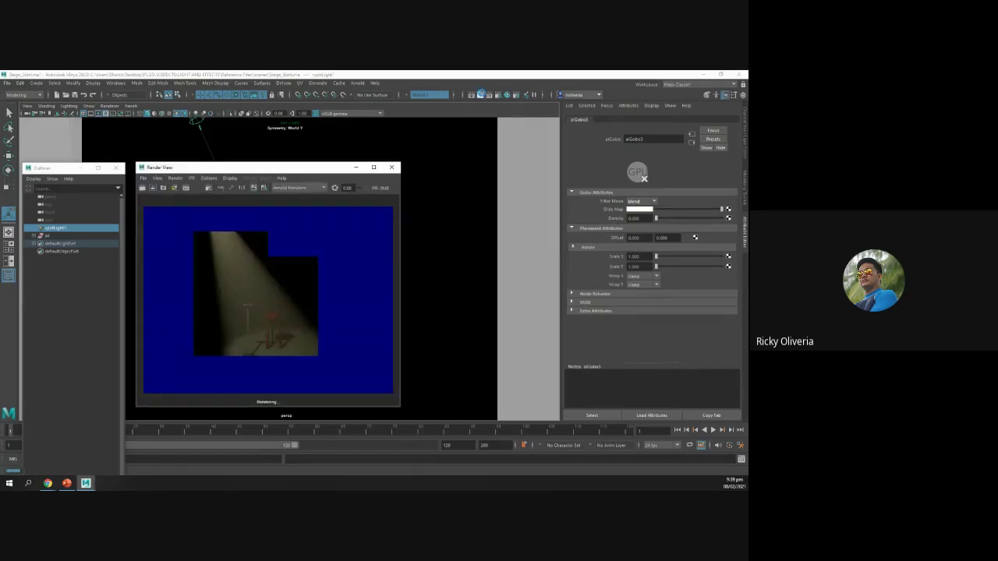
left_click(392, 167)
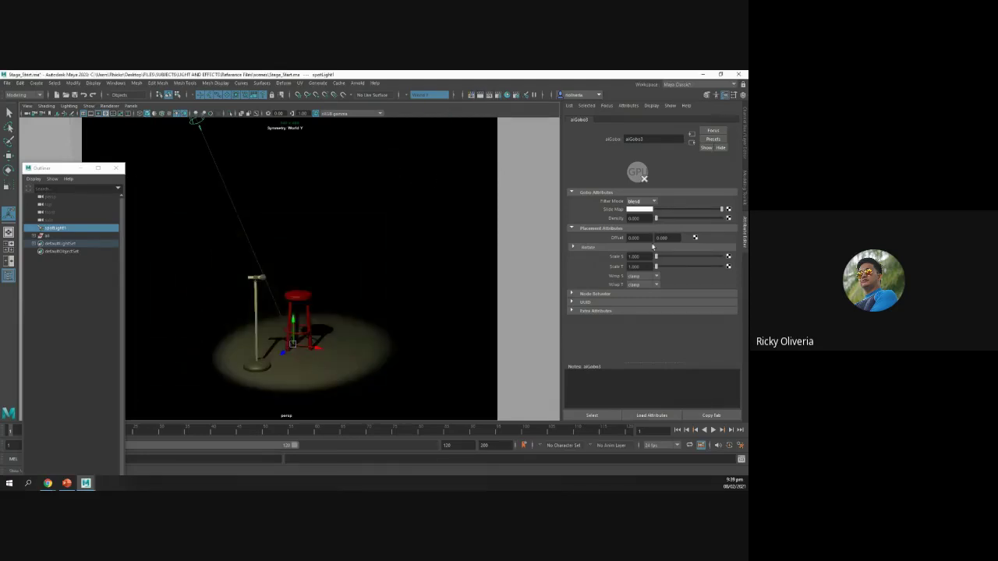
left_click(712, 139)
key("Escape")
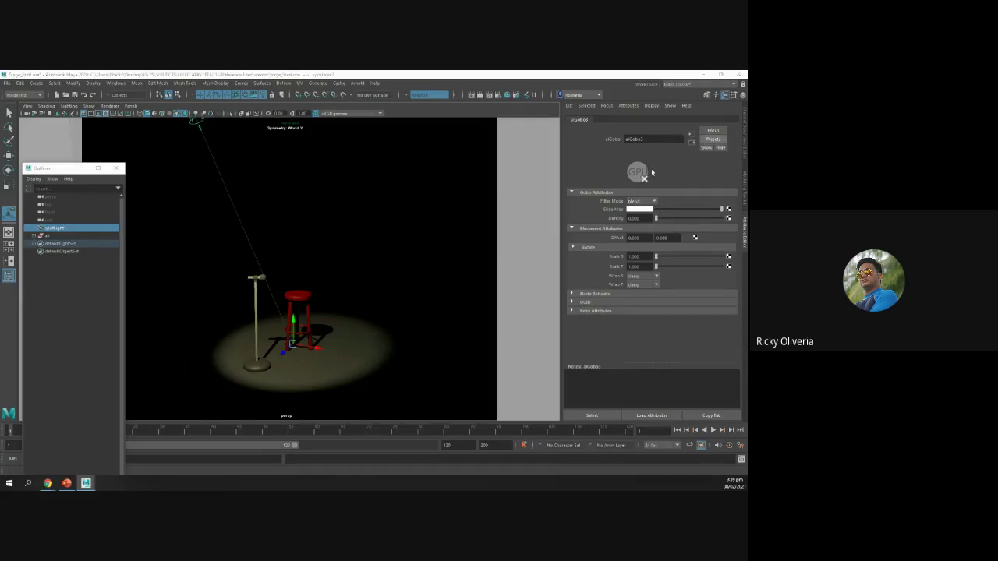
left_click(653, 202)
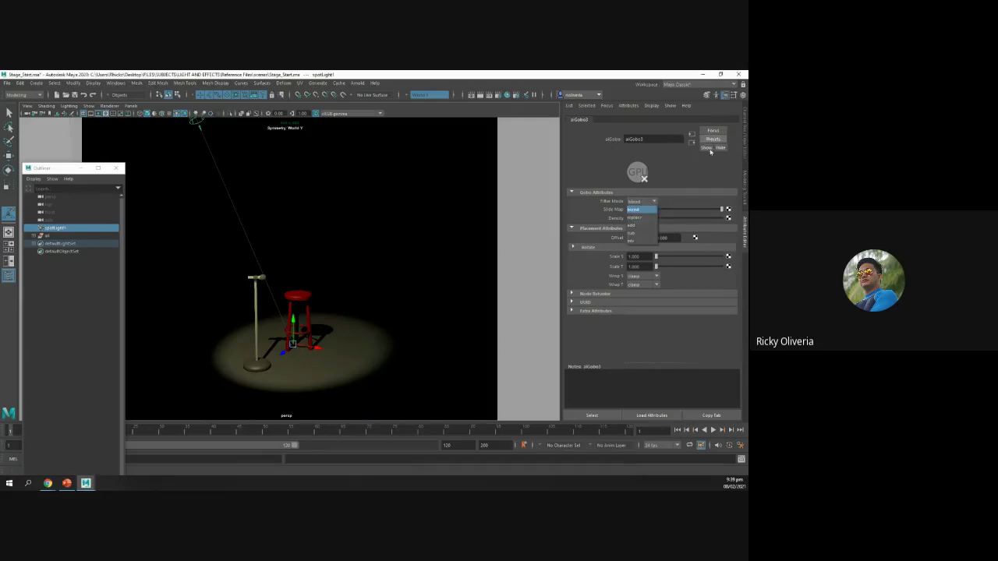
left_click(712, 139)
left_click(692, 152)
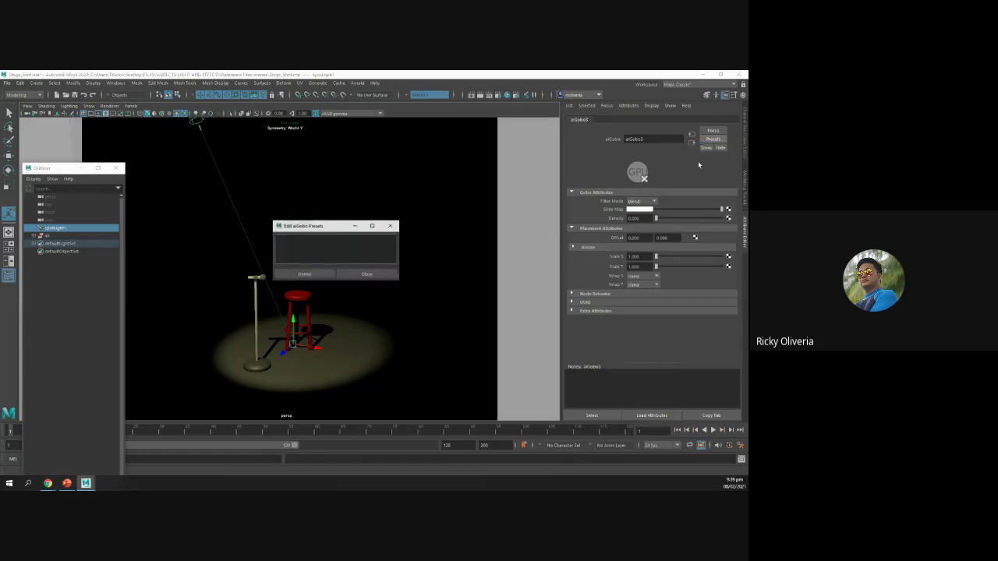
left_click(390, 226)
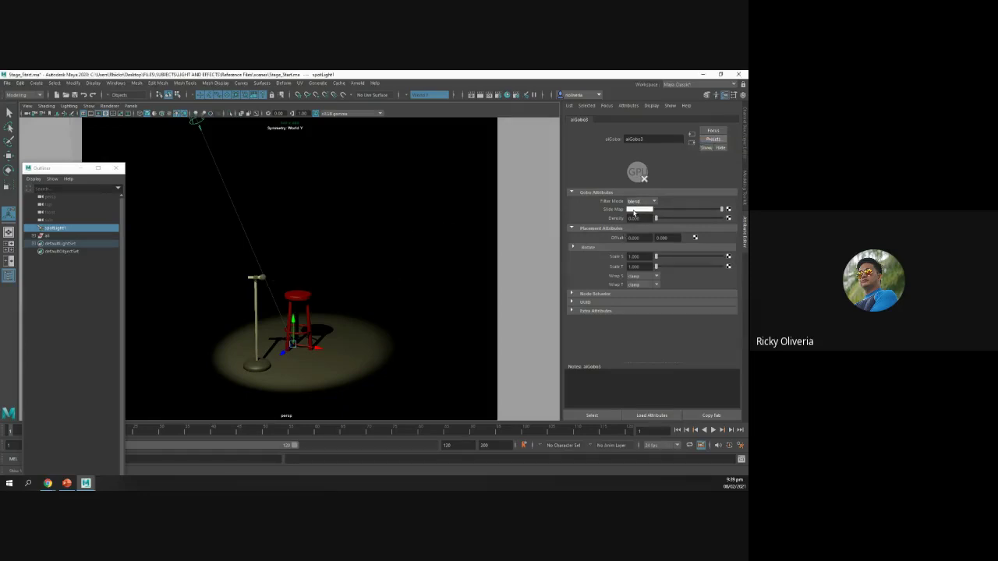
left_click(634, 210)
left_click(196, 125)
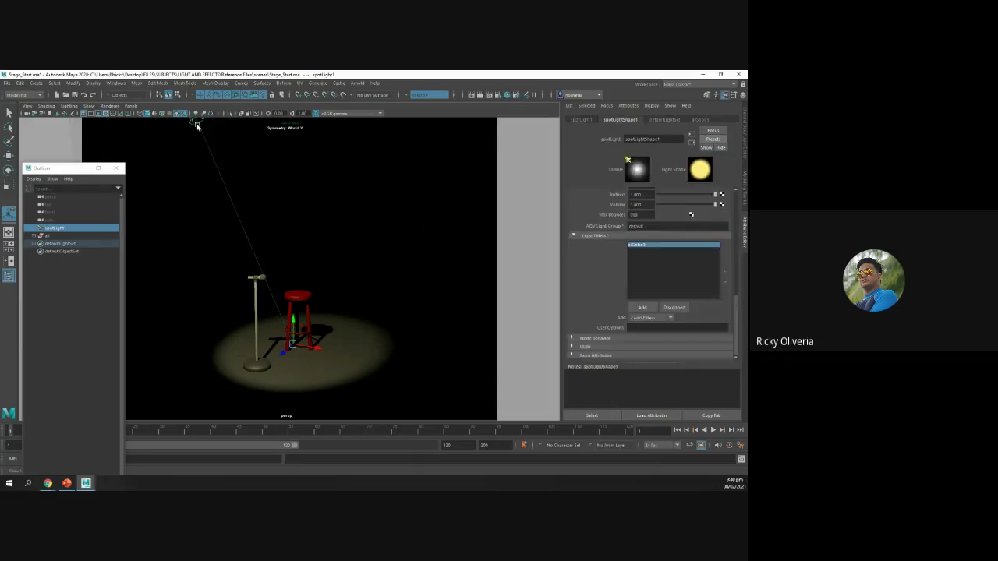
- Disconnect the old gobo filter, add a Gobo, then remove that extra filter
left_click(675, 307)
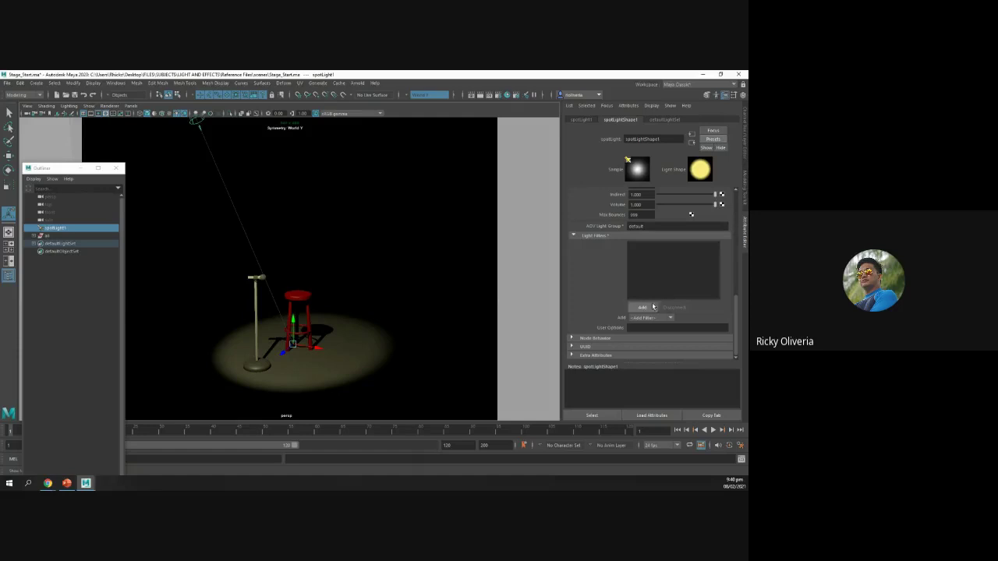
left_click(652, 307)
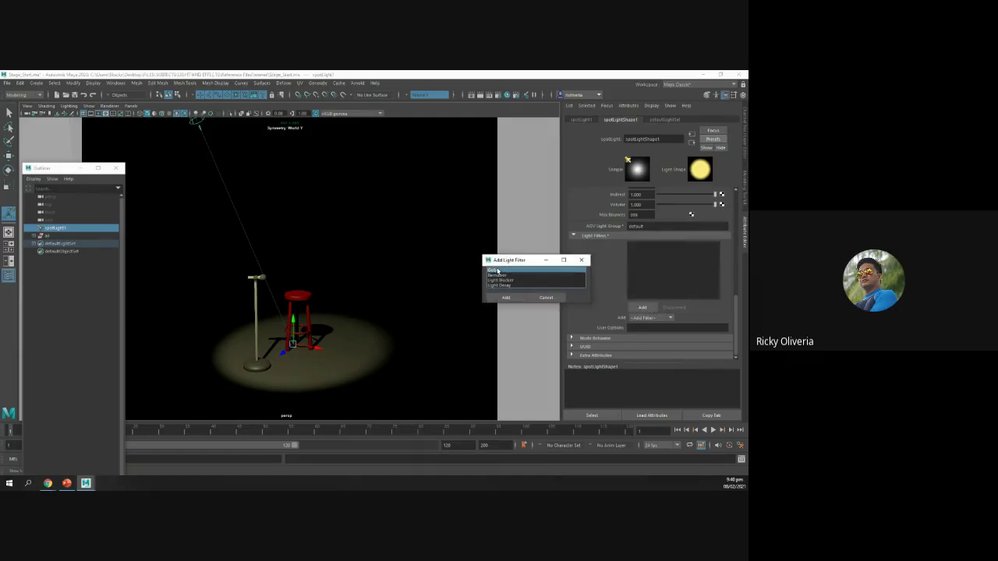
double_click(498, 270)
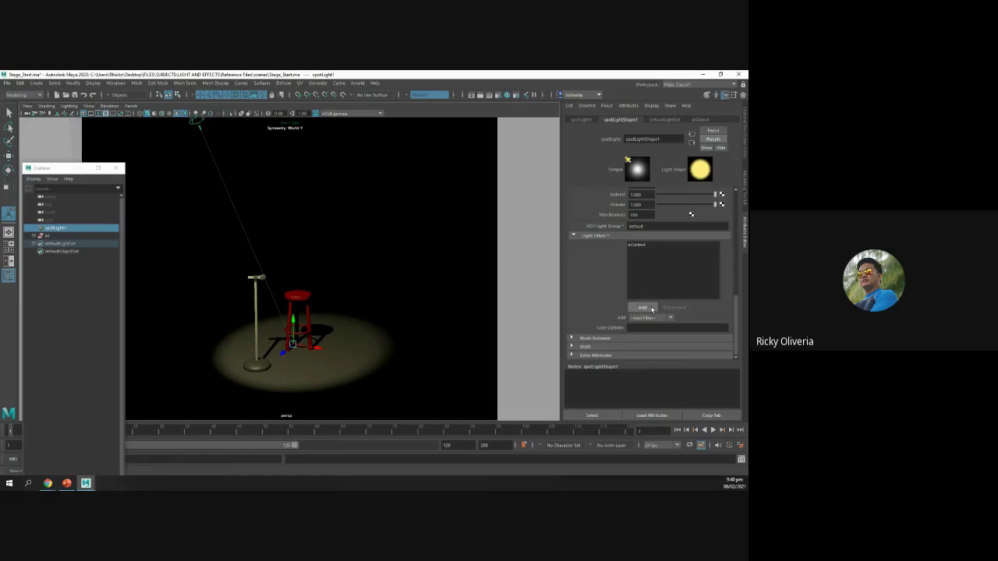
left_click(636, 245)
left_click(674, 307)
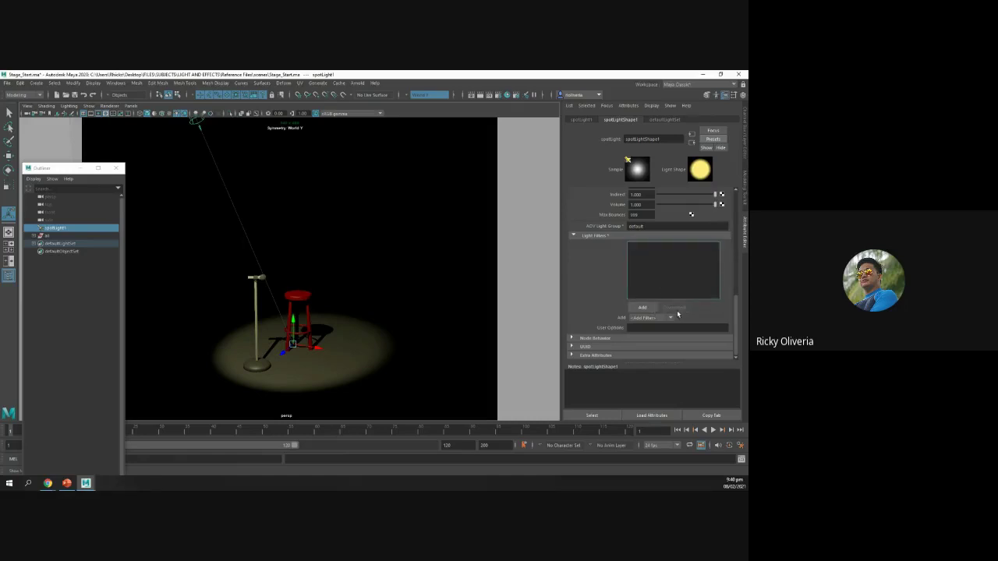
- Add a fresh Gobo filter and bring up Create Render Node for its Slide Map
left_click(642, 307)
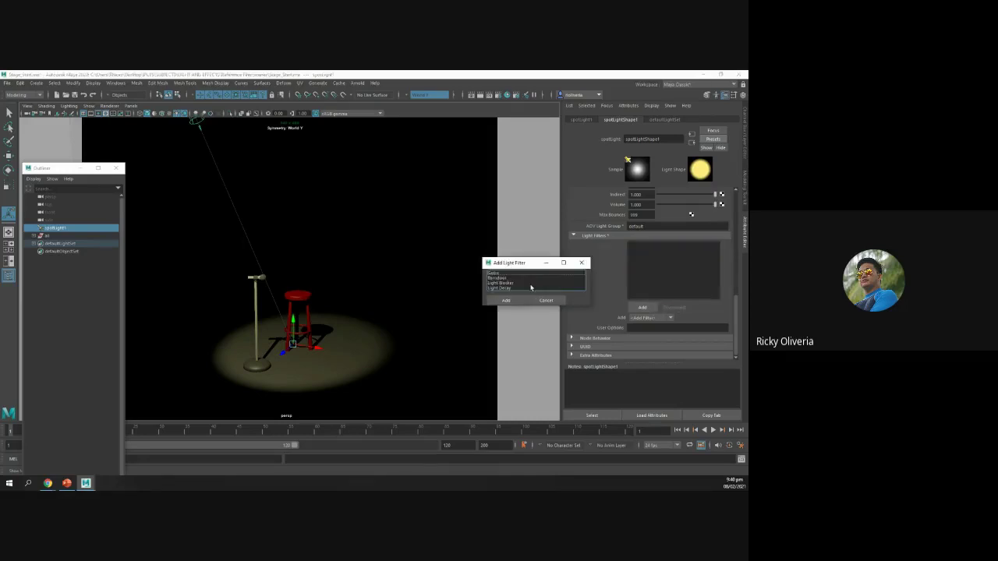
left_click(499, 273)
left_click(506, 300)
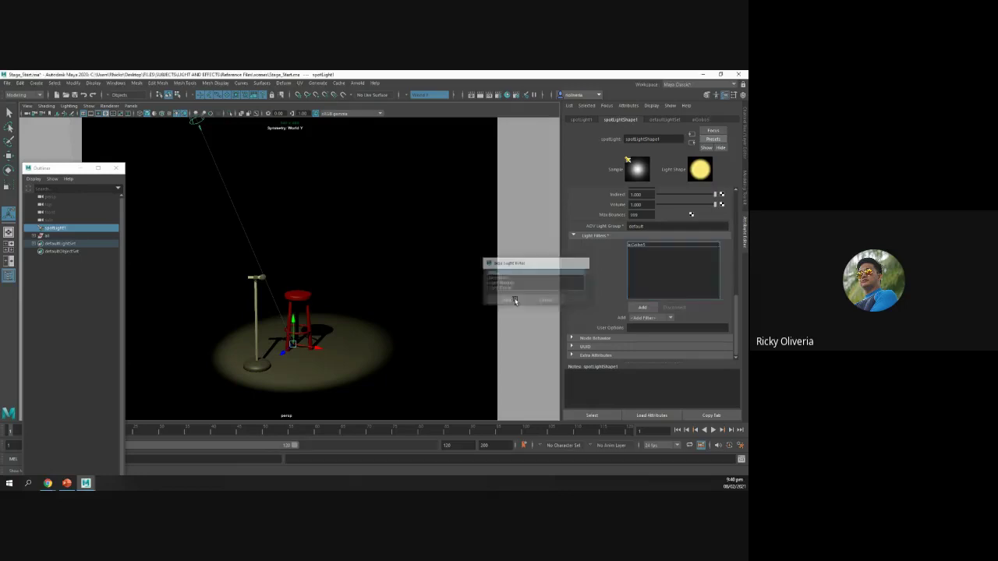
double_click(636, 246)
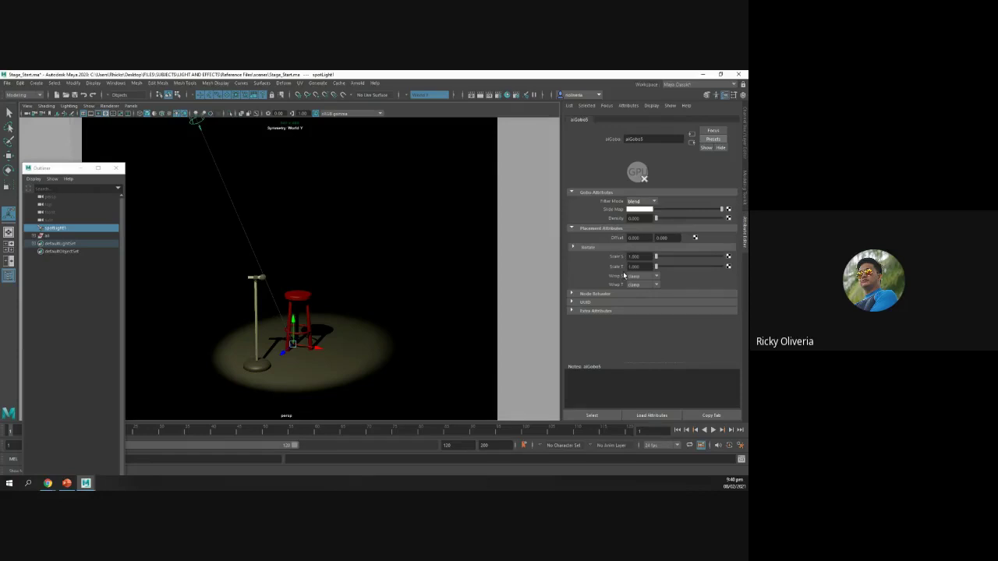
left_click(728, 208)
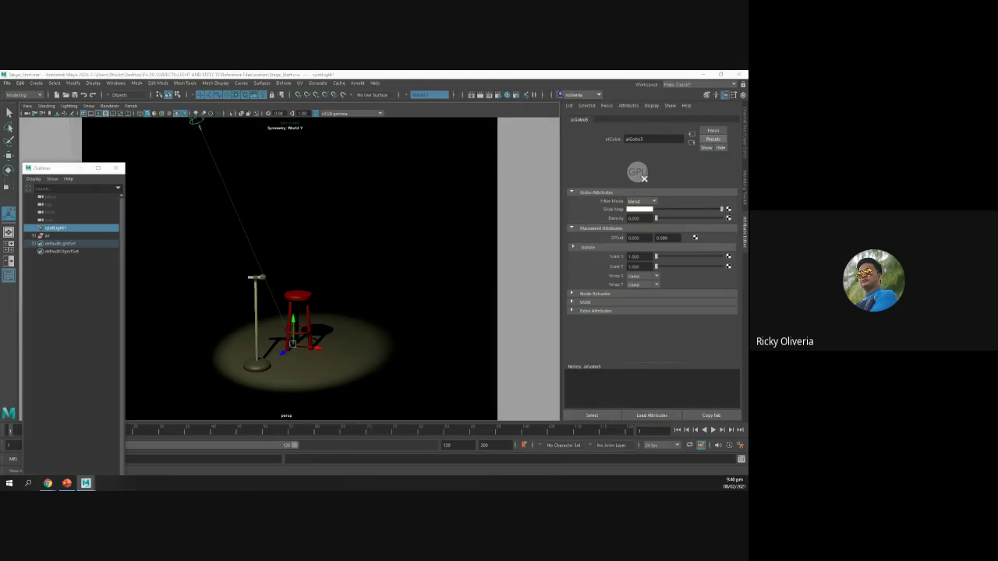
left_click_drag(332, 171, 467, 181)
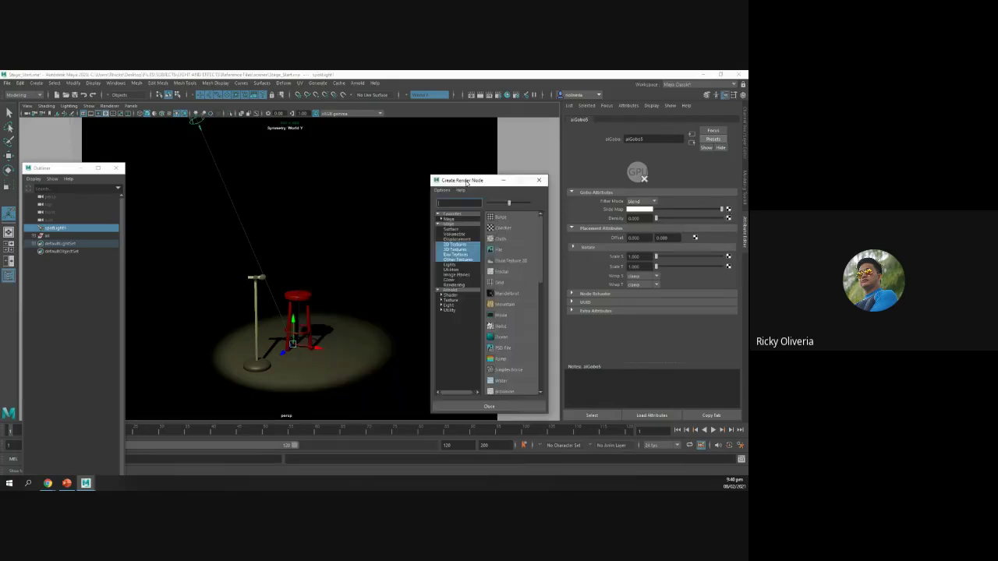
- Assign a Bulge texture to the gobo's slide map and test-render the dotted beam
left_click(508, 219)
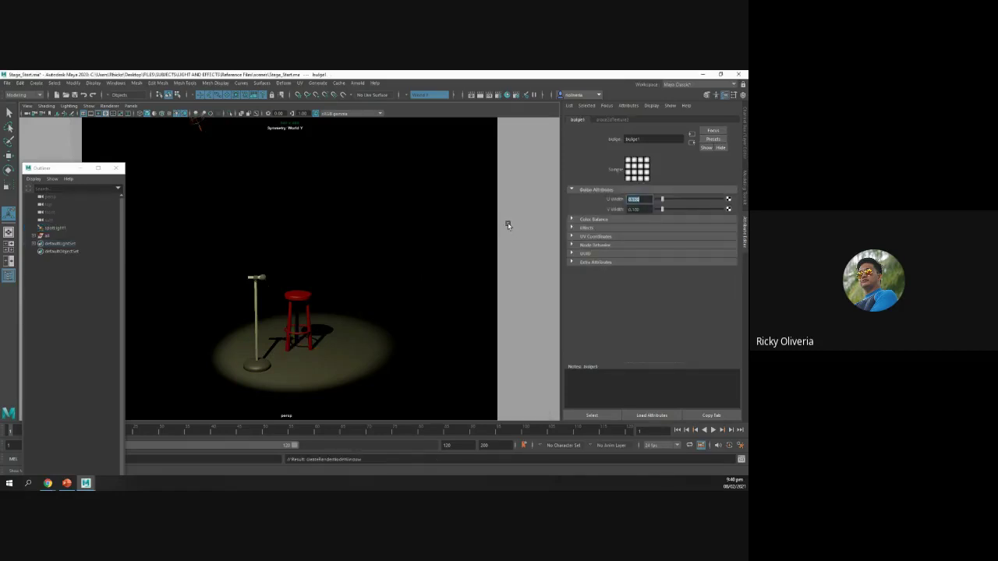
left_click(481, 95)
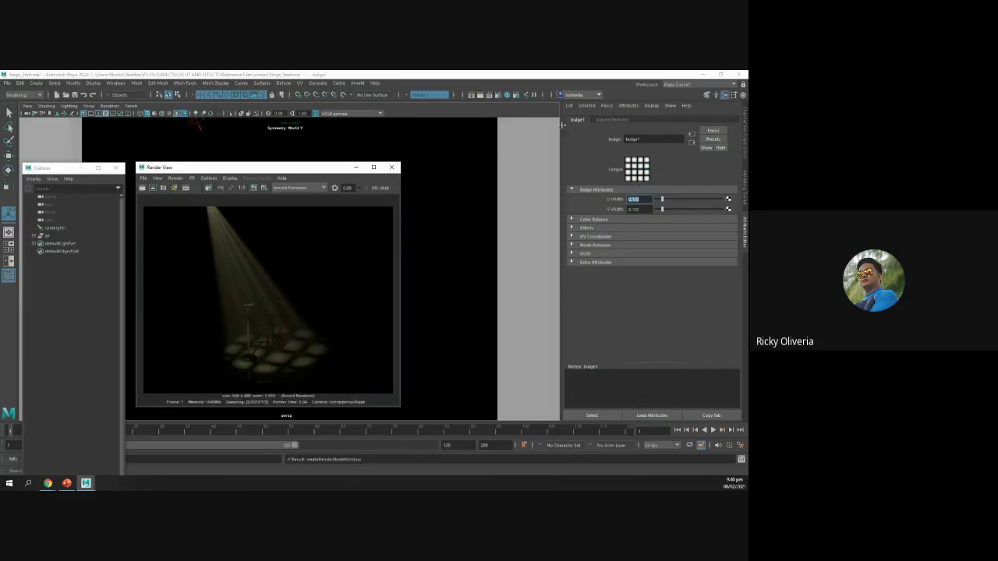
left_click(392, 170)
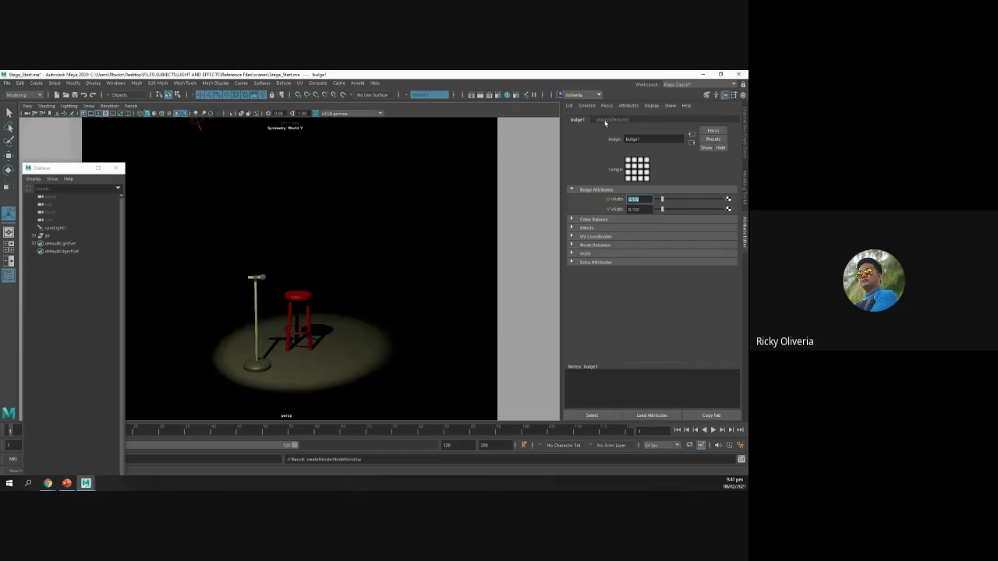
- Review the bulge texture's placement settings and presets, then close the preset editor
left_click(605, 121)
left_click(585, 121)
left_click(717, 140)
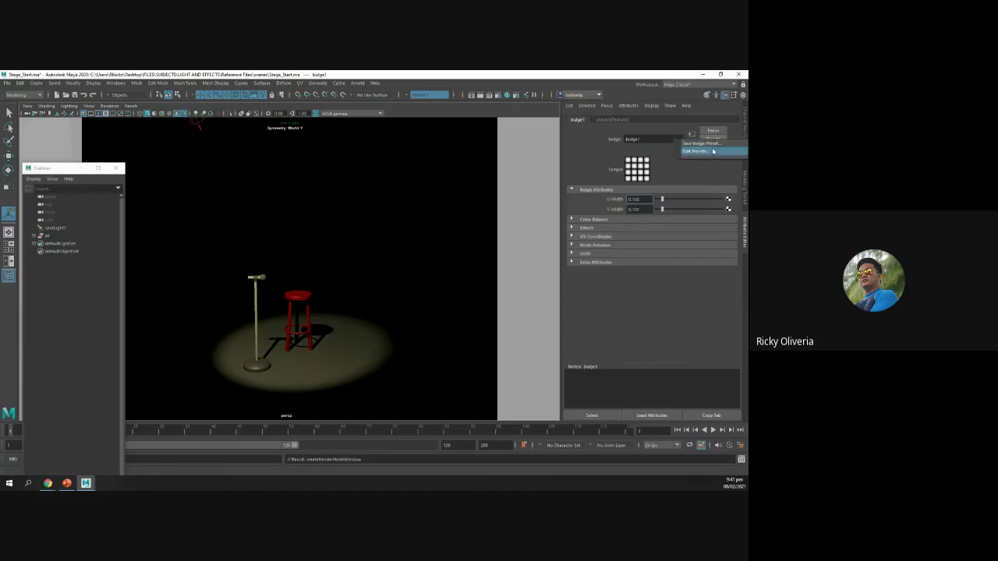
left_click(713, 151)
left_click(394, 227)
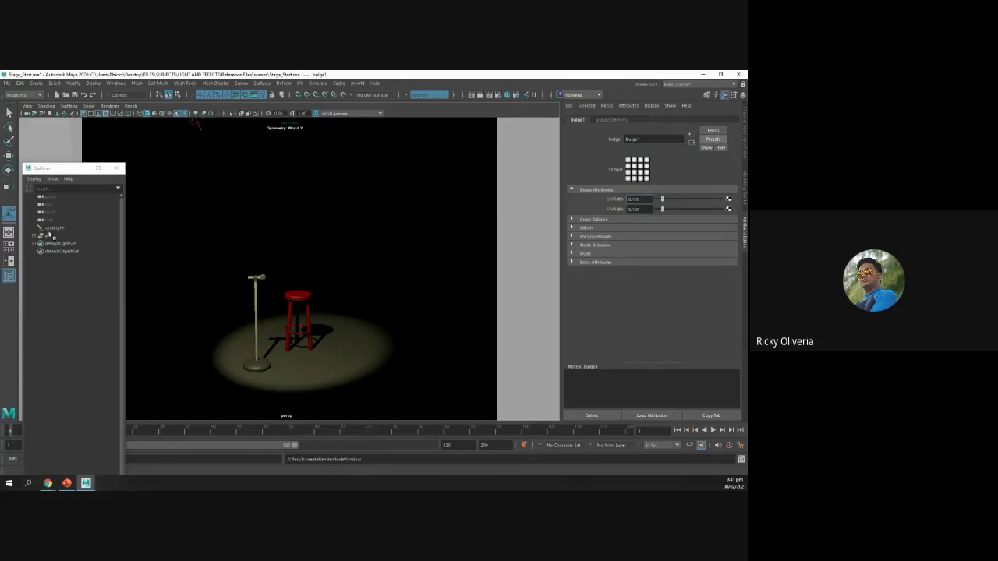
- Select spotLight1 and inspect its current gobo filter's bulge texture and placement settings
left_click(80, 227)
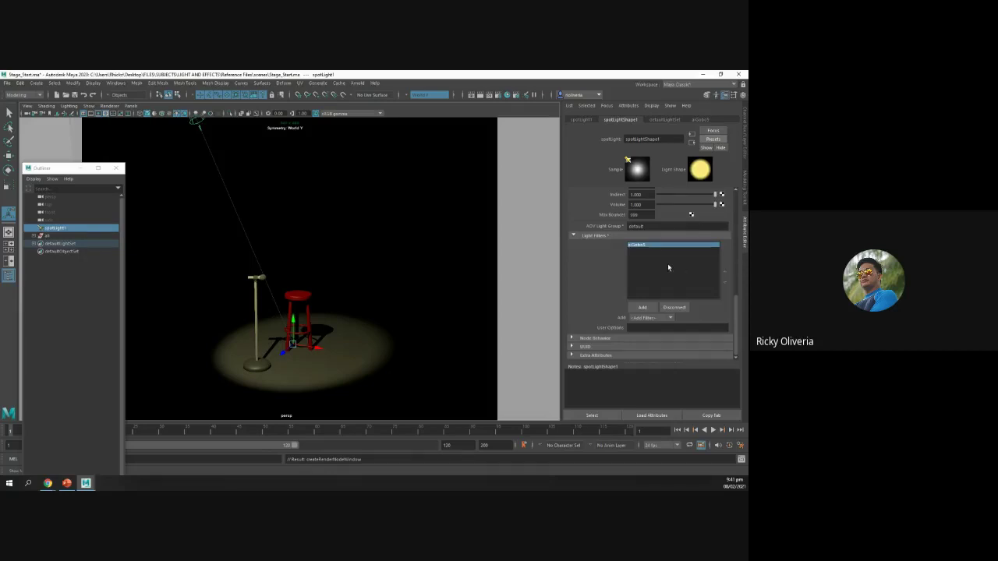
double_click(652, 246)
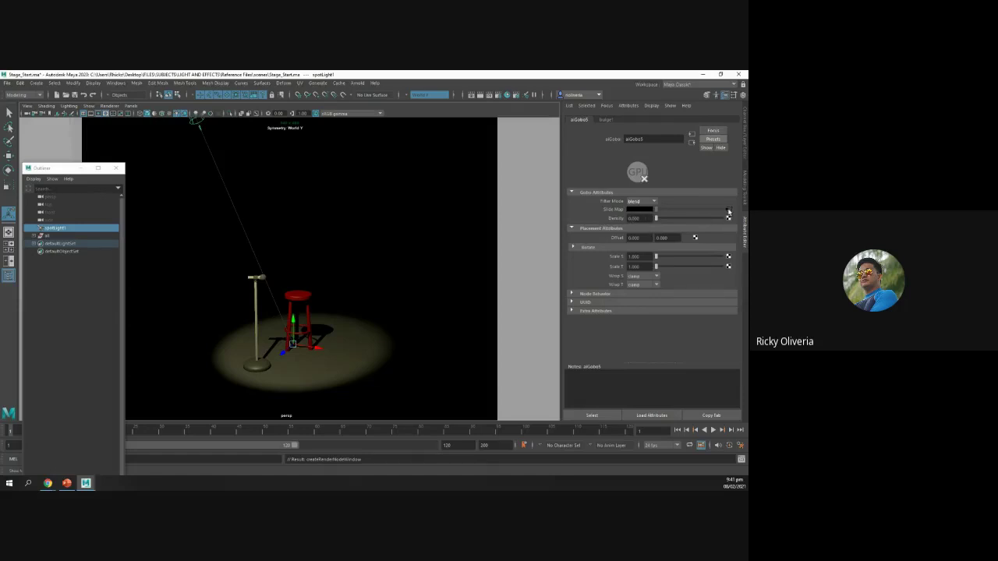
left_click(729, 211)
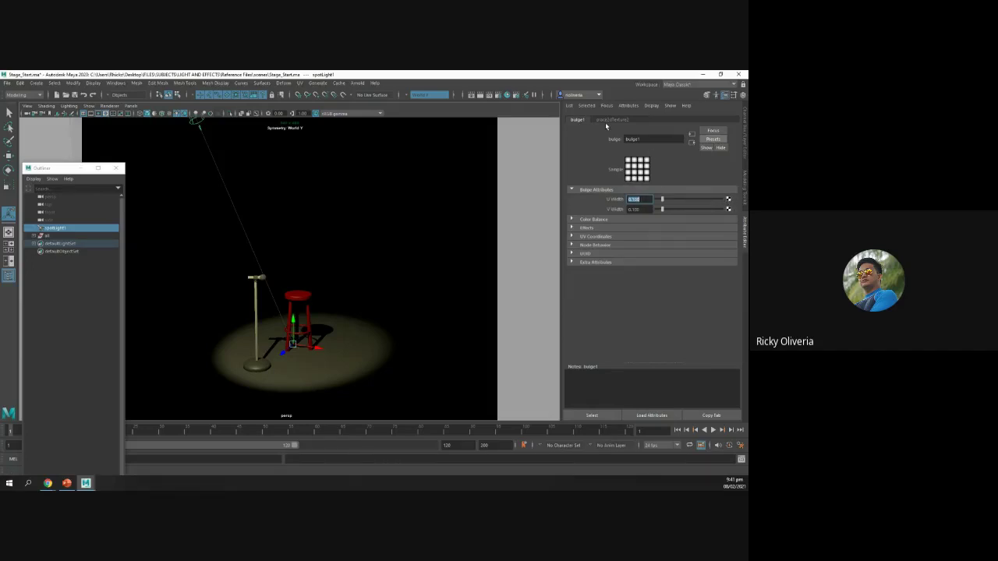
left_click(607, 120)
left_click(196, 125)
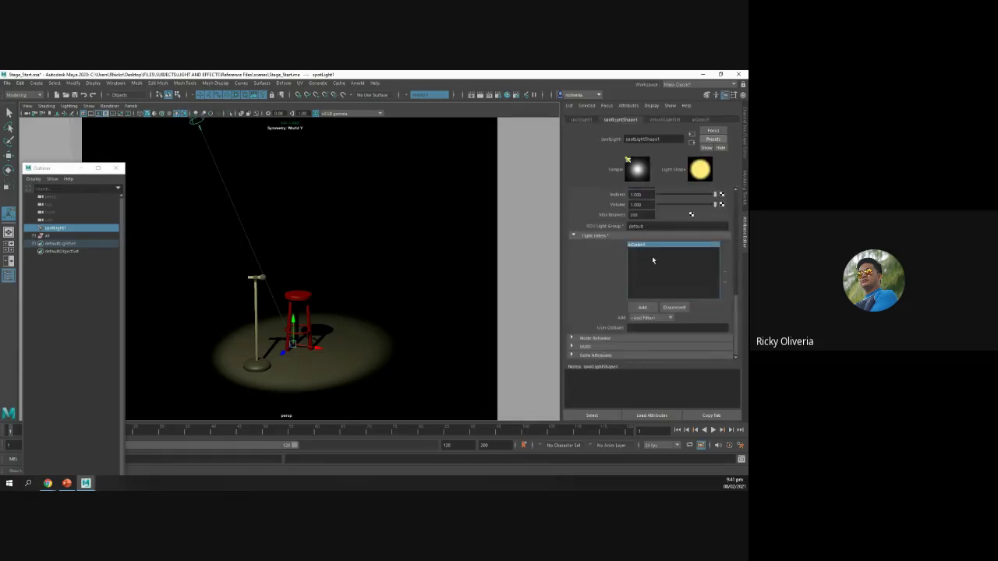
- Replace the bulge-textured gobo with a new Gobo filter, aiGobo6, and open its attributes
left_click(674, 308)
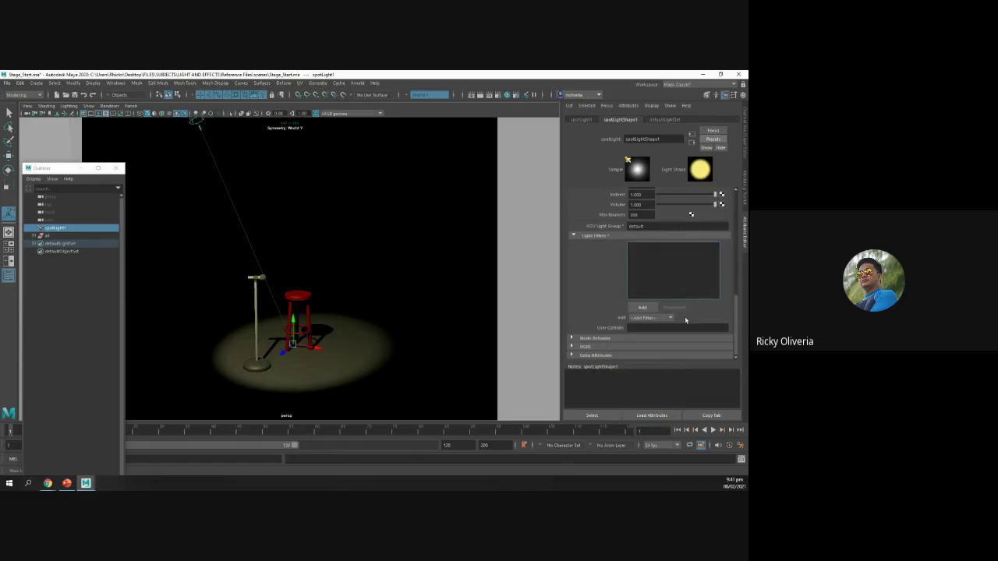
left_click(642, 307)
double_click(500, 278)
left_click(644, 245)
double_click(644, 246)
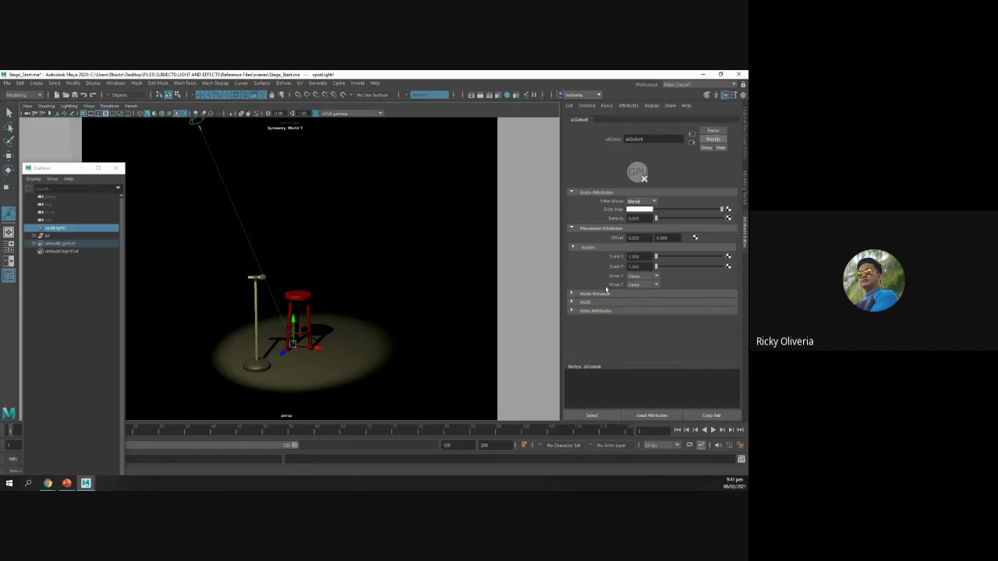
- Connect a Fractal texture to the gobo's slide map and render the current frame
left_click(726, 210)
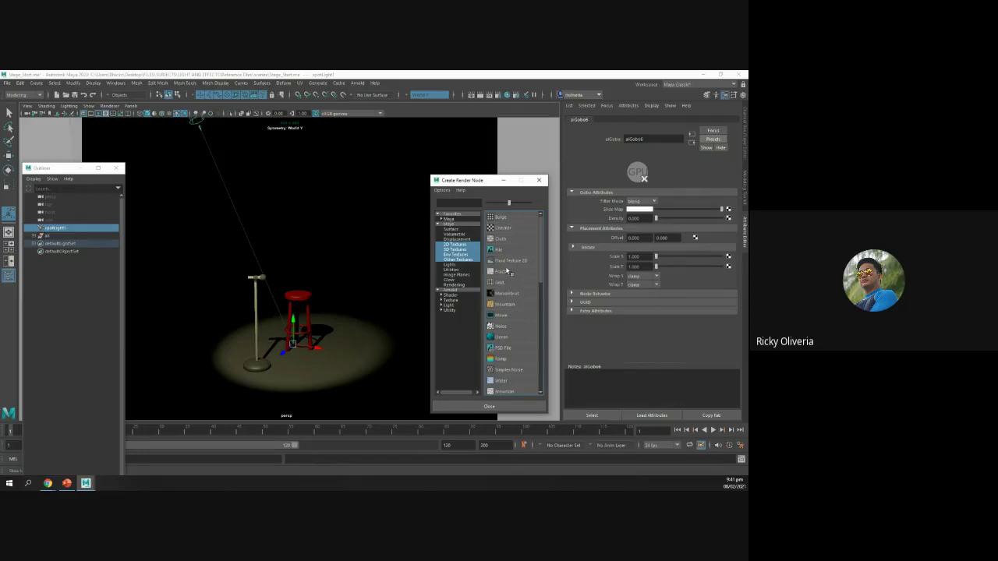
left_click(503, 273)
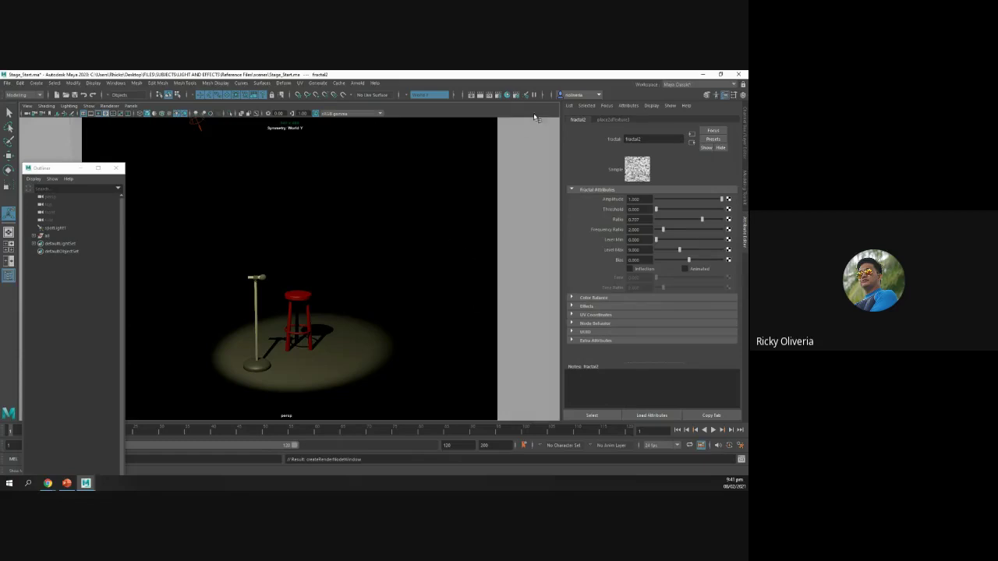
left_click(479, 94)
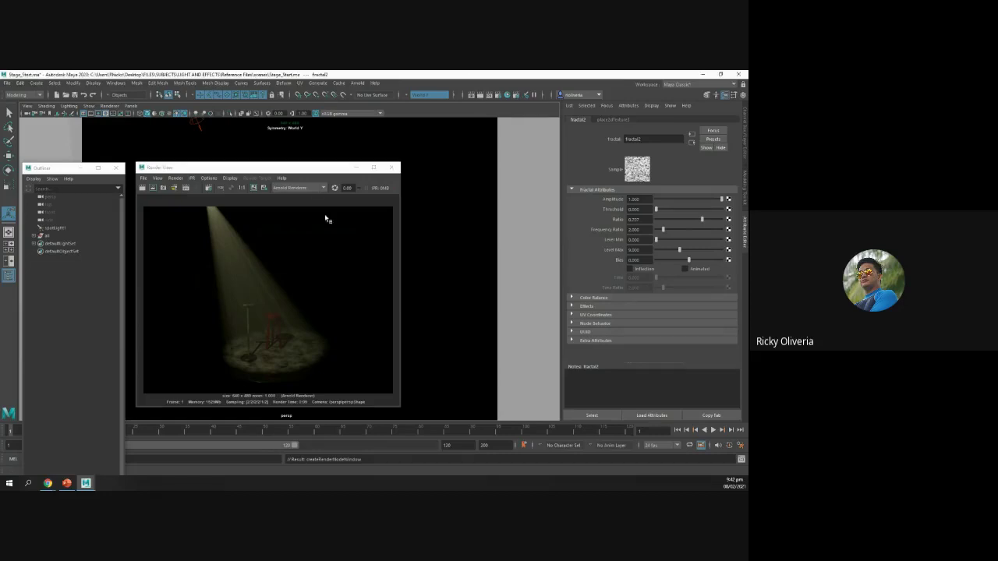
left_click_drag(306, 176, 383, 155)
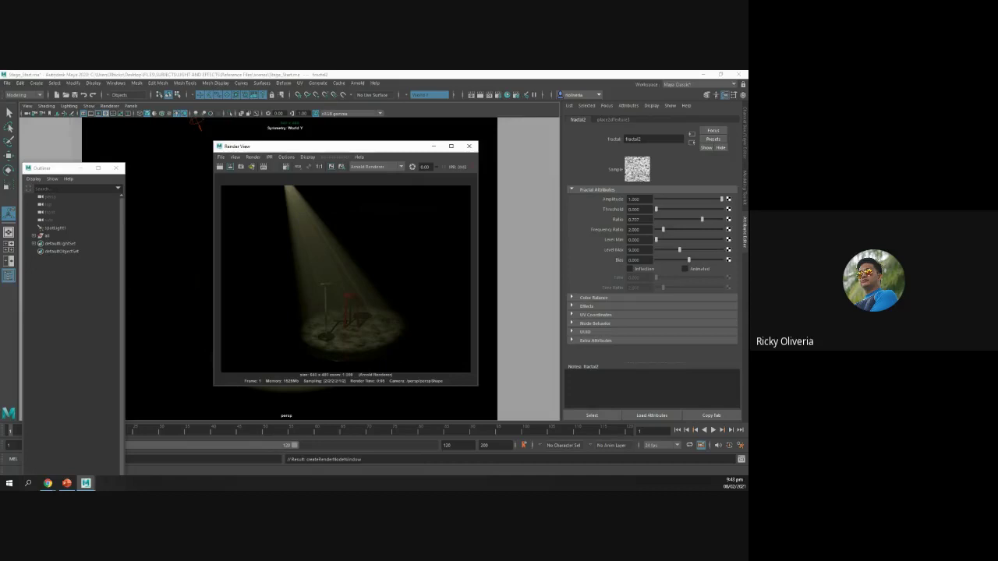
left_click(48, 484)
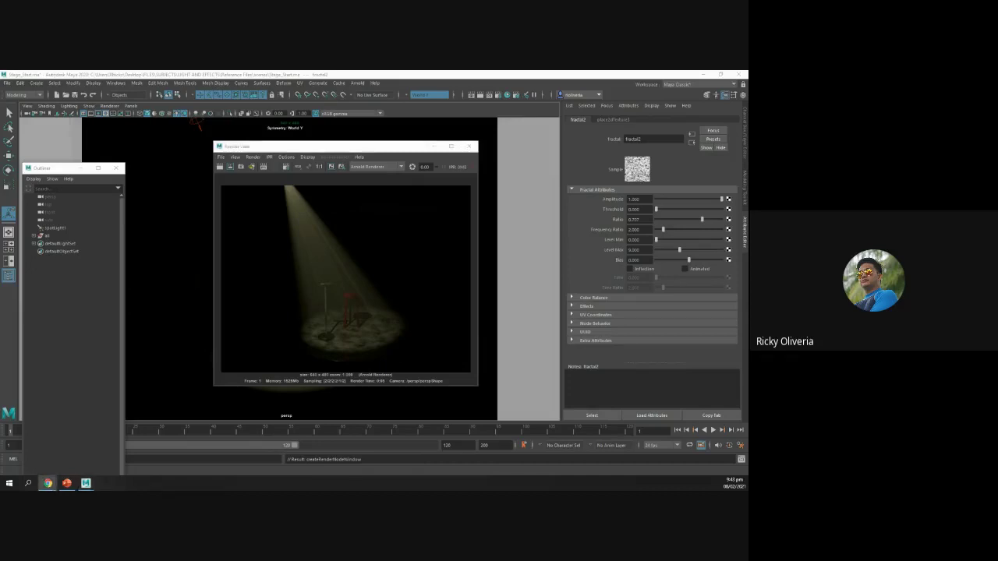